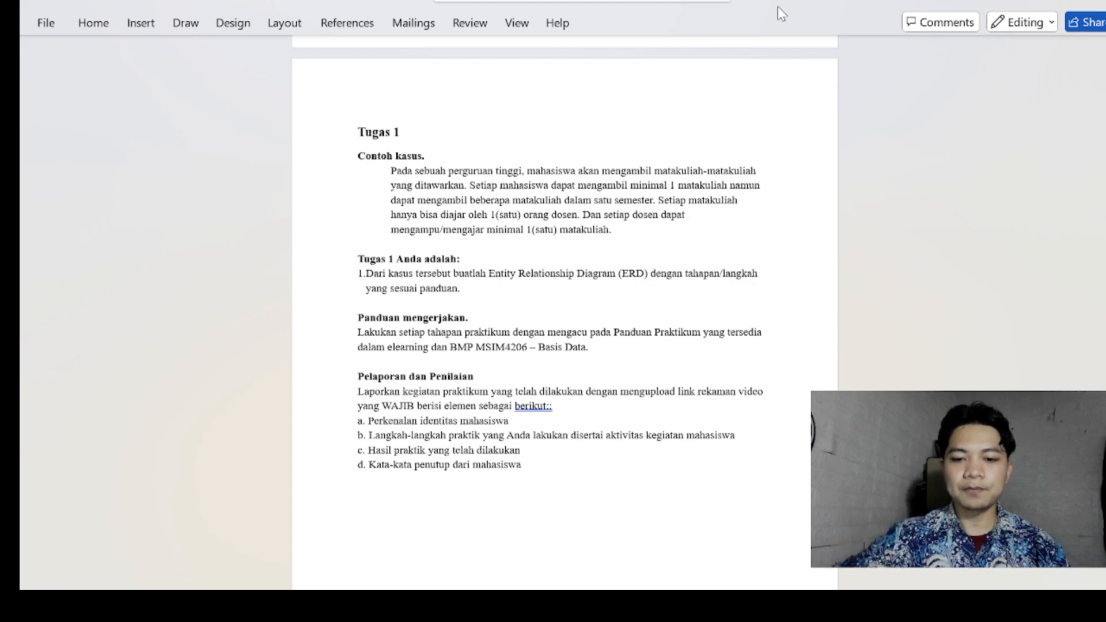
Start a numbered entity list under heading A, "Mengidentifikasi dan Menetapkan seluruh Entity yang Terkait", with the entry "1.mahasiswa".
scroll(741, 262, "down", 1)
scroll(741, 262, "down", 10)
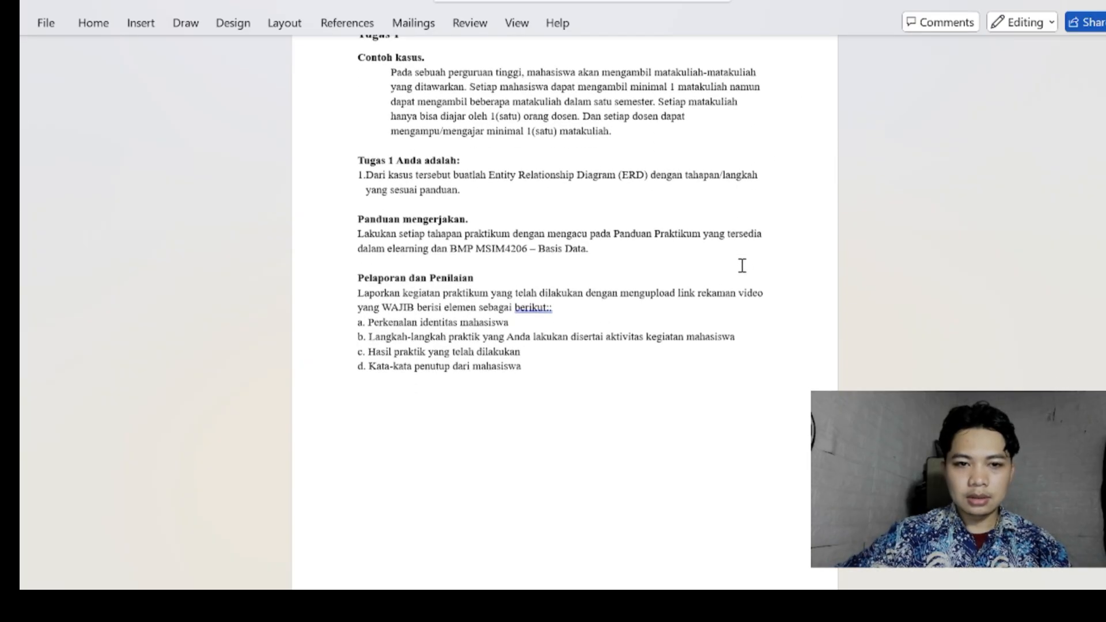
scroll(743, 268, "down", 12)
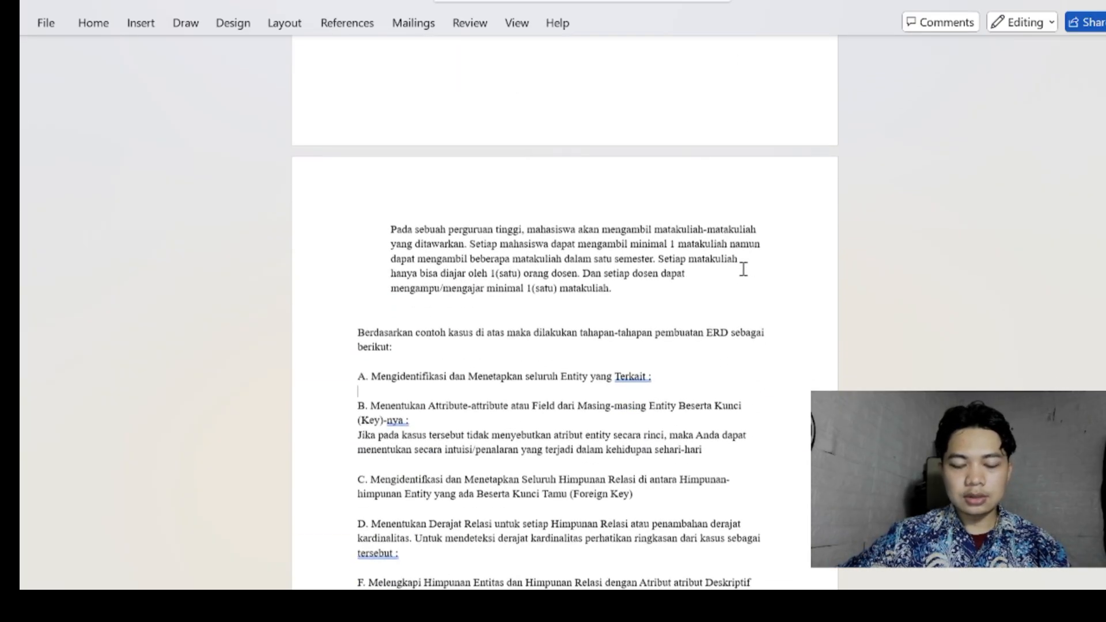
scroll(766, 242, "up", 2)
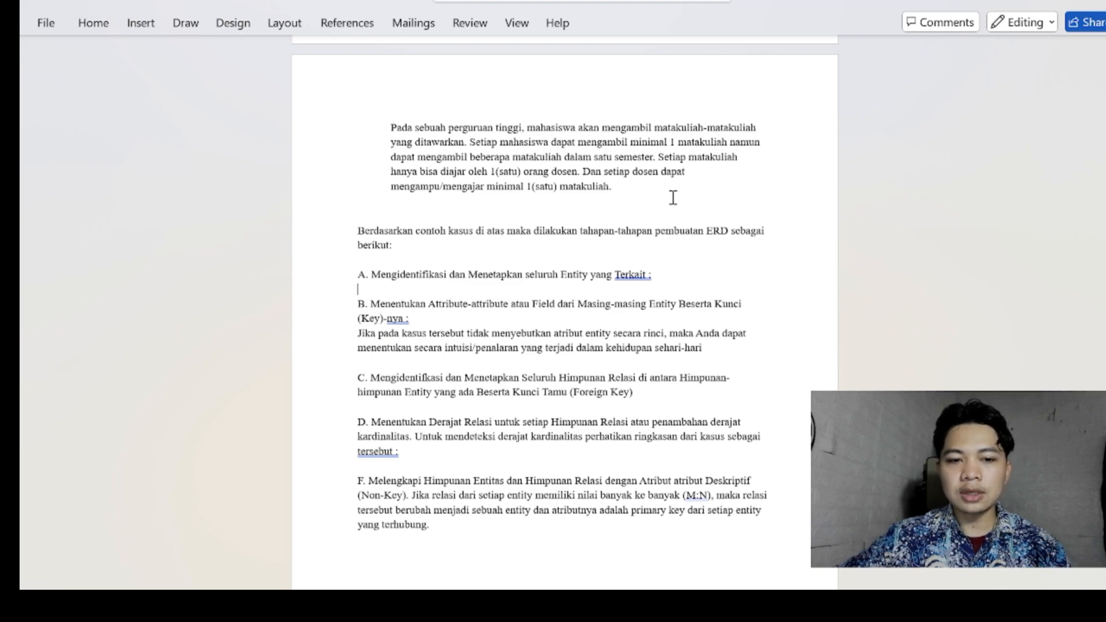
scroll(334, 252, "down", 1)
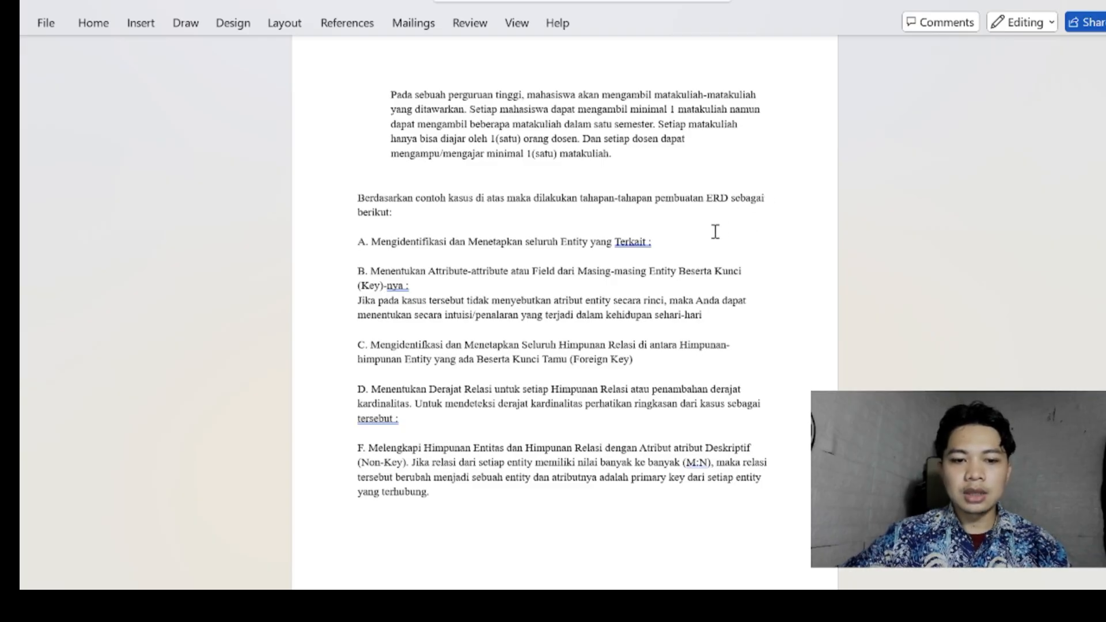
left_click(668, 238)
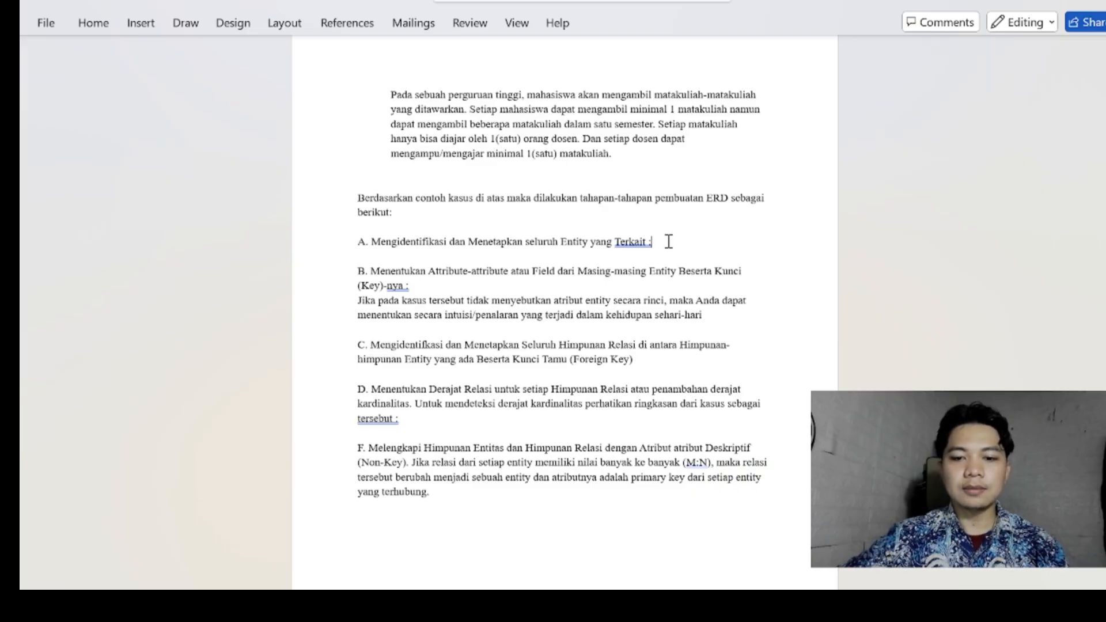
key("Return")
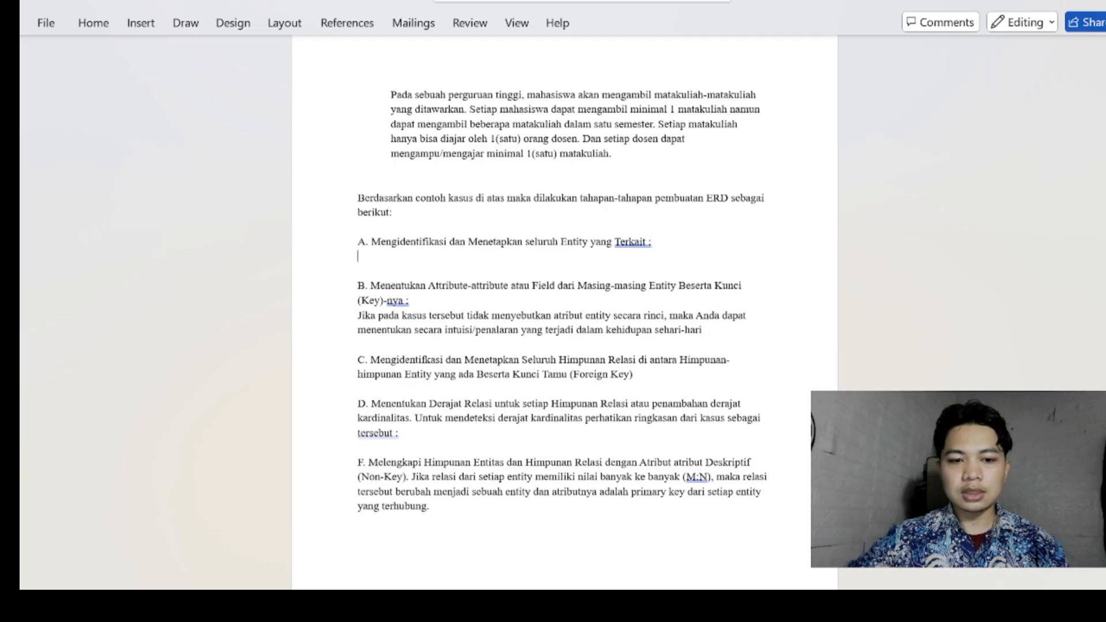
type("1.")
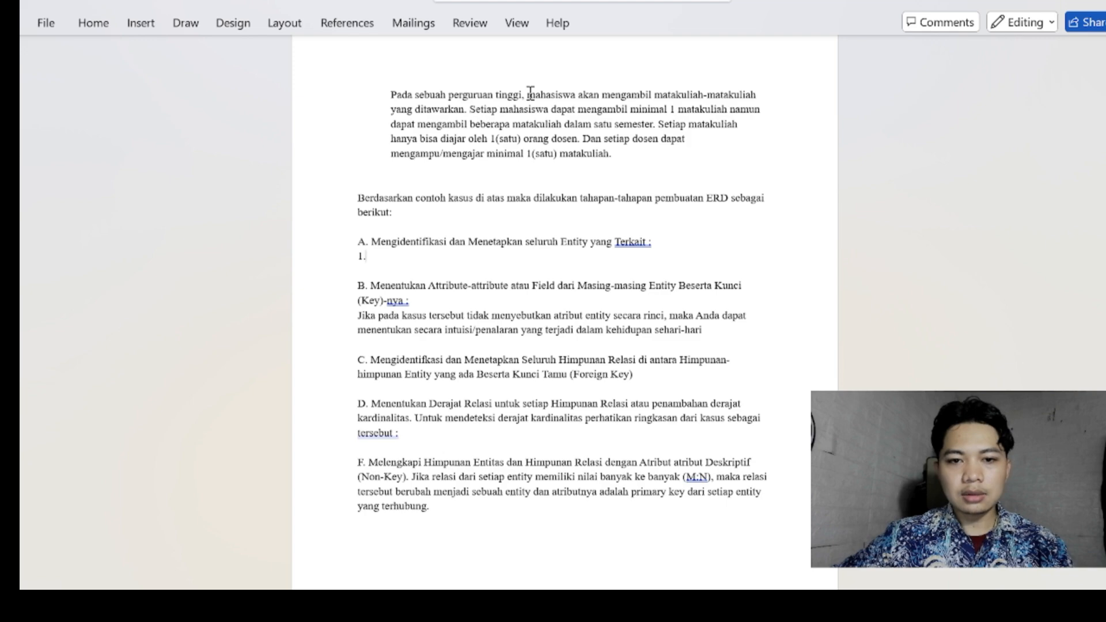
left_click(405, 256)
type("mahasiswa")
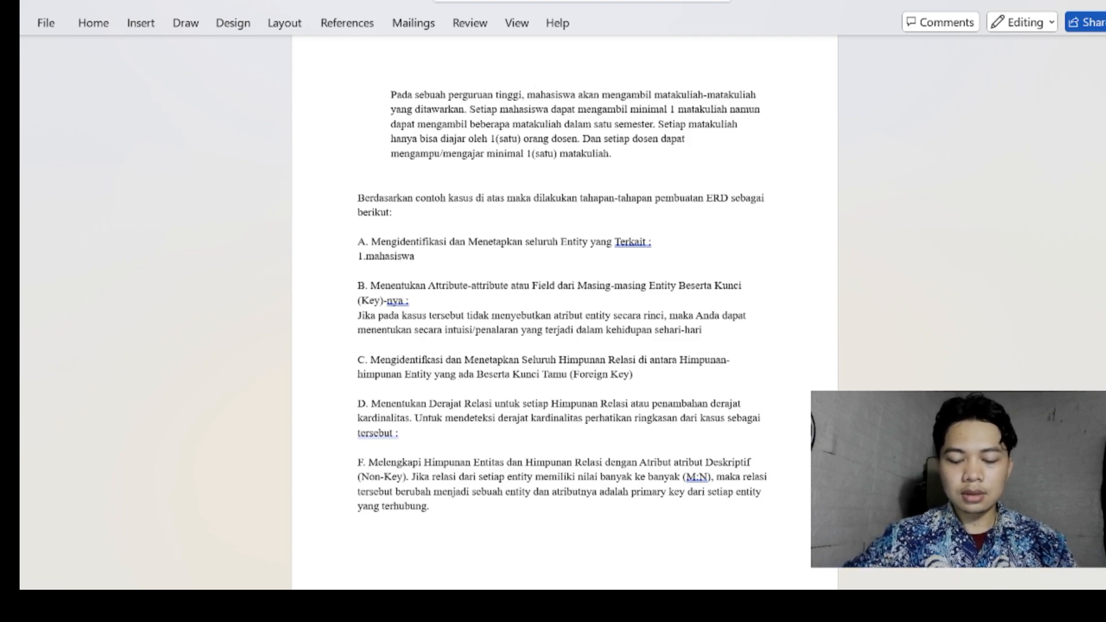
Add the entries "2.matakuliah" and "3.dosen" on separate lines below "1.mahasiswa" in the entity list.
key("Return")
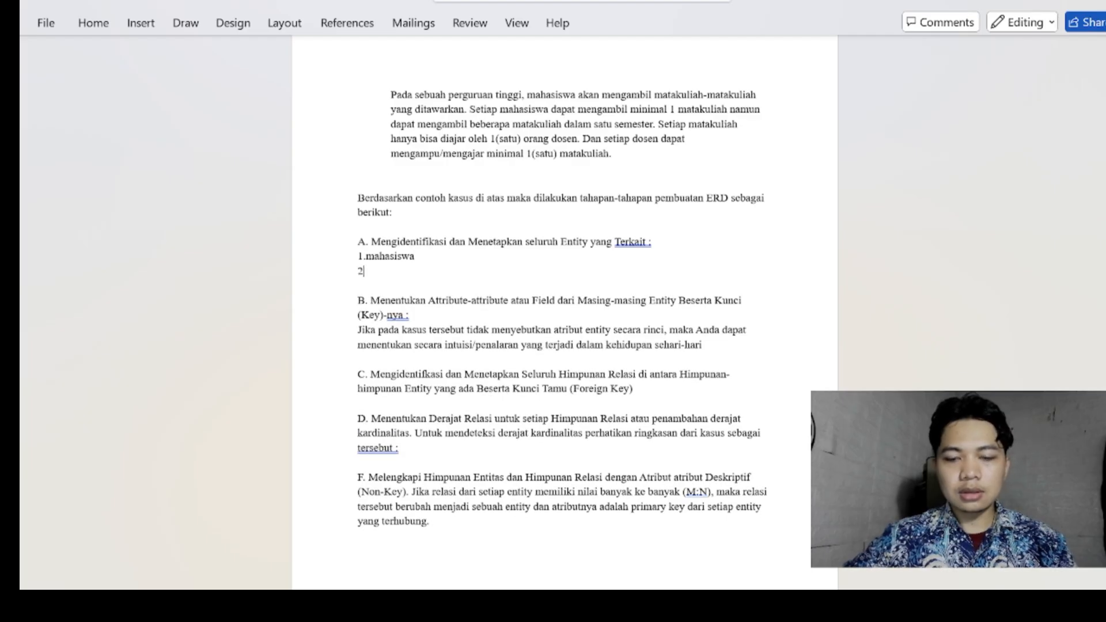
type("2.")
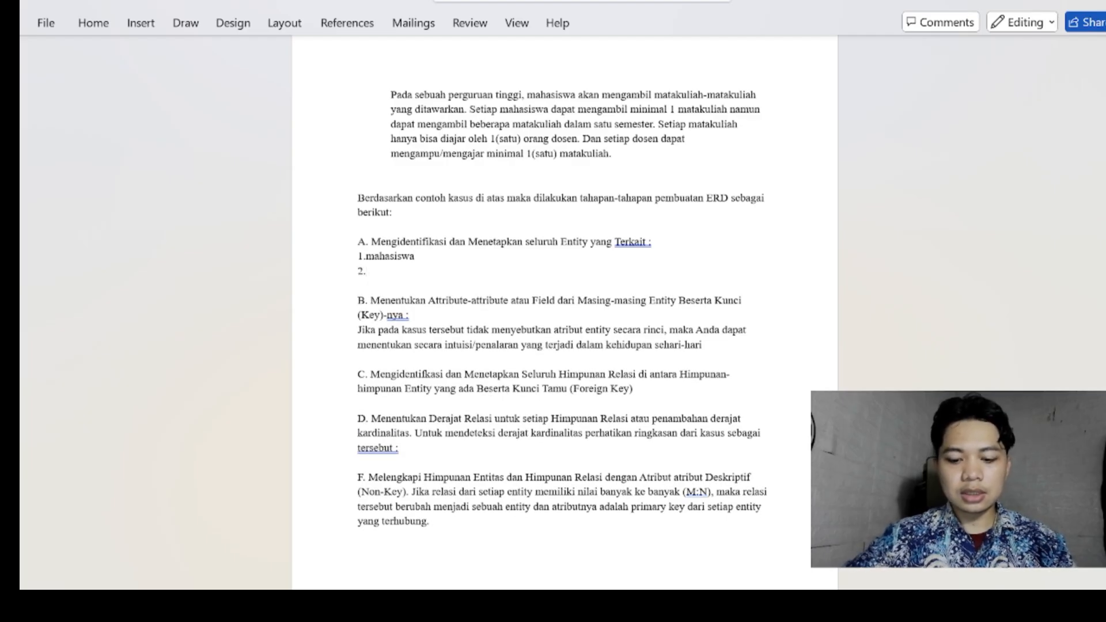
type("matakulia")
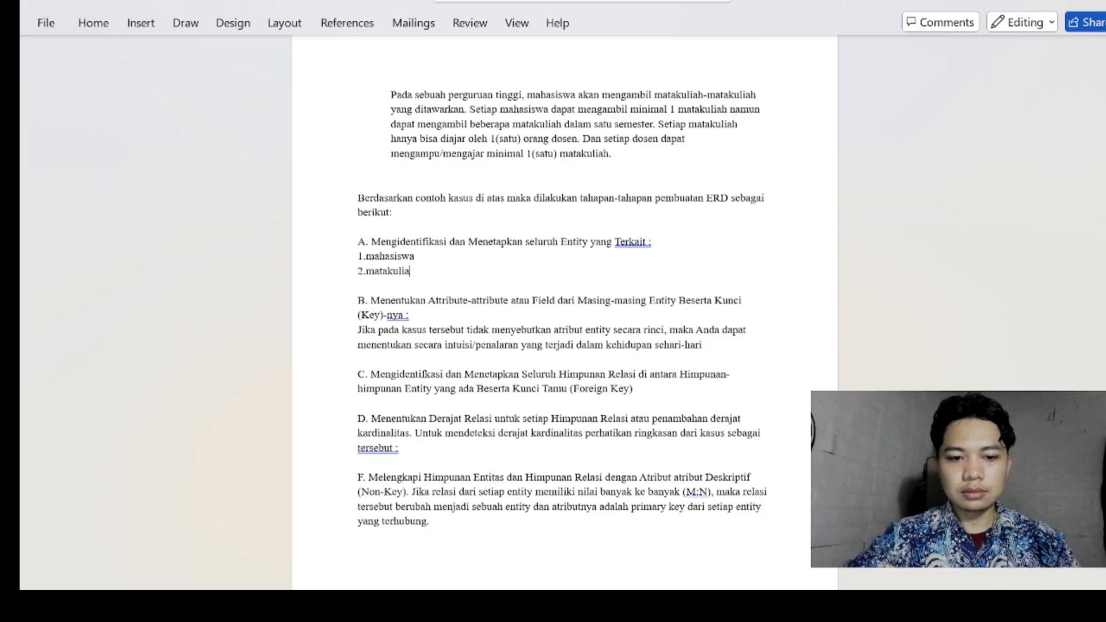
type("h")
key("Return")
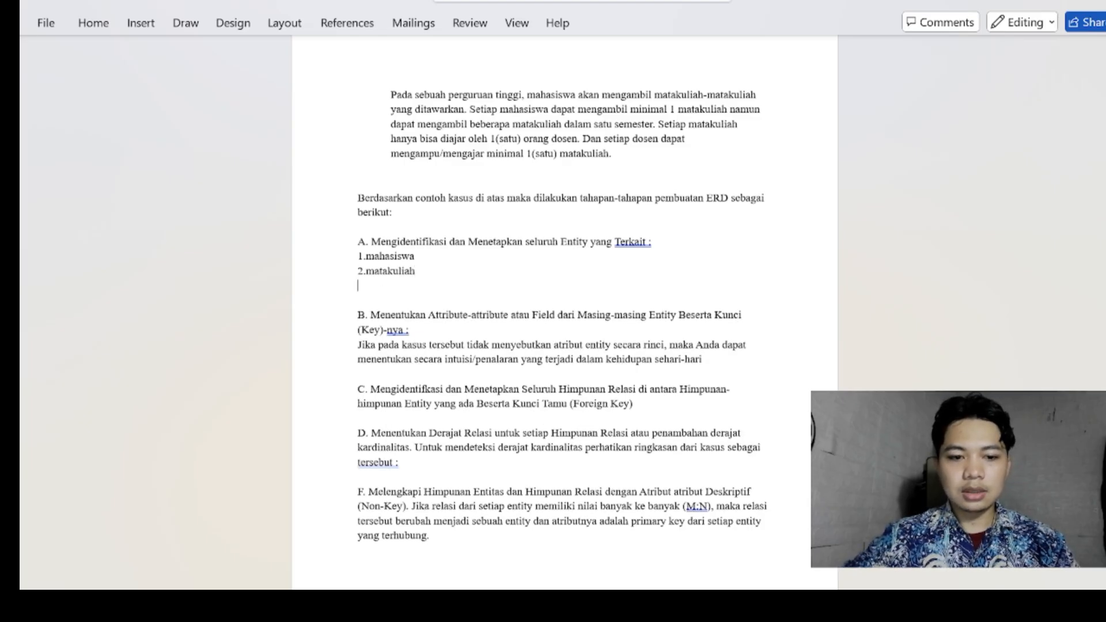
type("3")
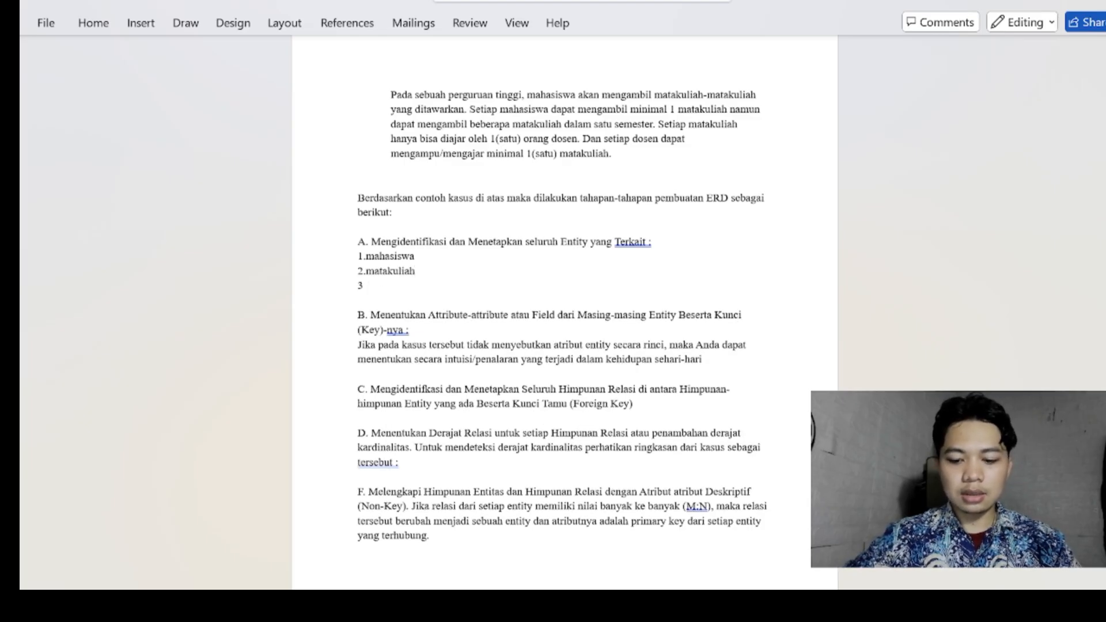
type(".dosen")
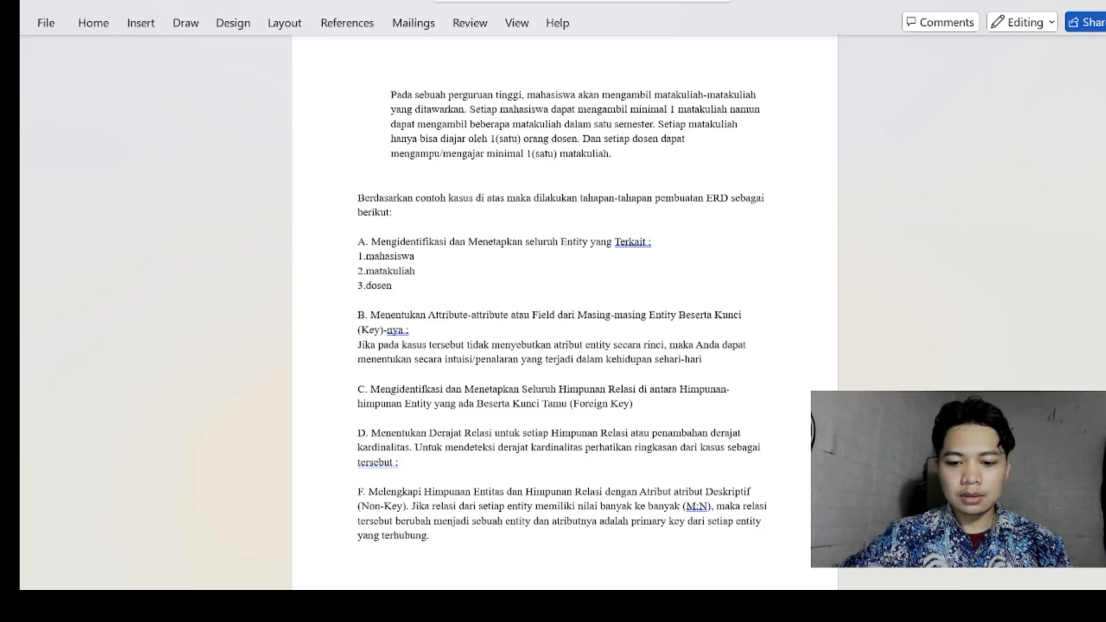
Switch to the unnamed0 diagram in yEd and place a single-bordered Entity node labelled "mahasiswa" on the canvas.
mouse_move(733, 617)
mouse_move(695, 618)
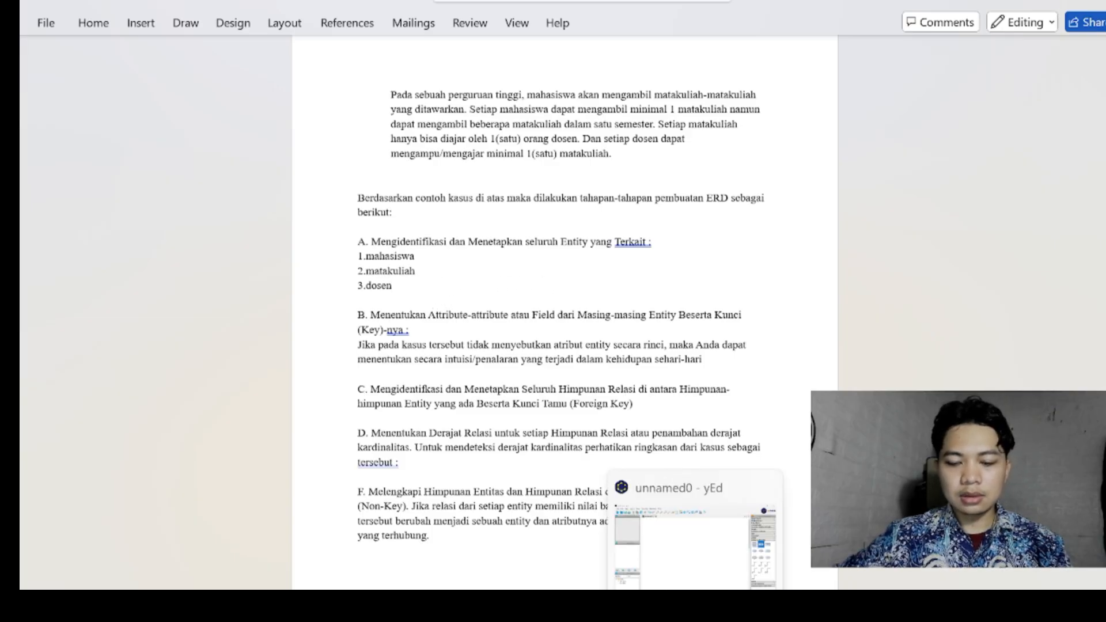
left_click(695, 617)
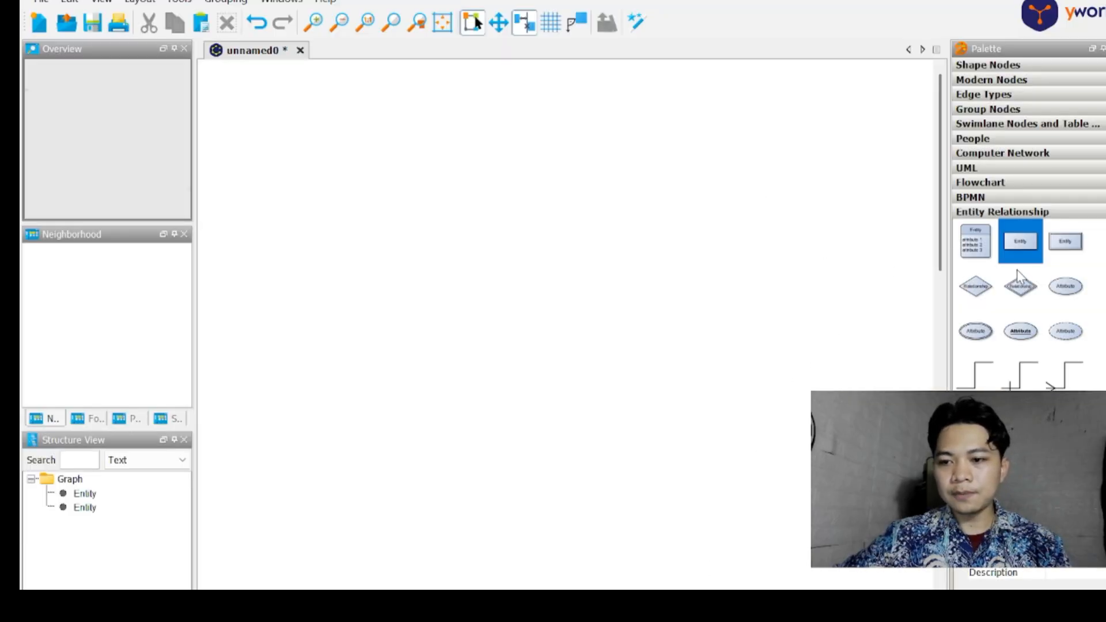
left_click_drag(1023, 247, 297, 211)
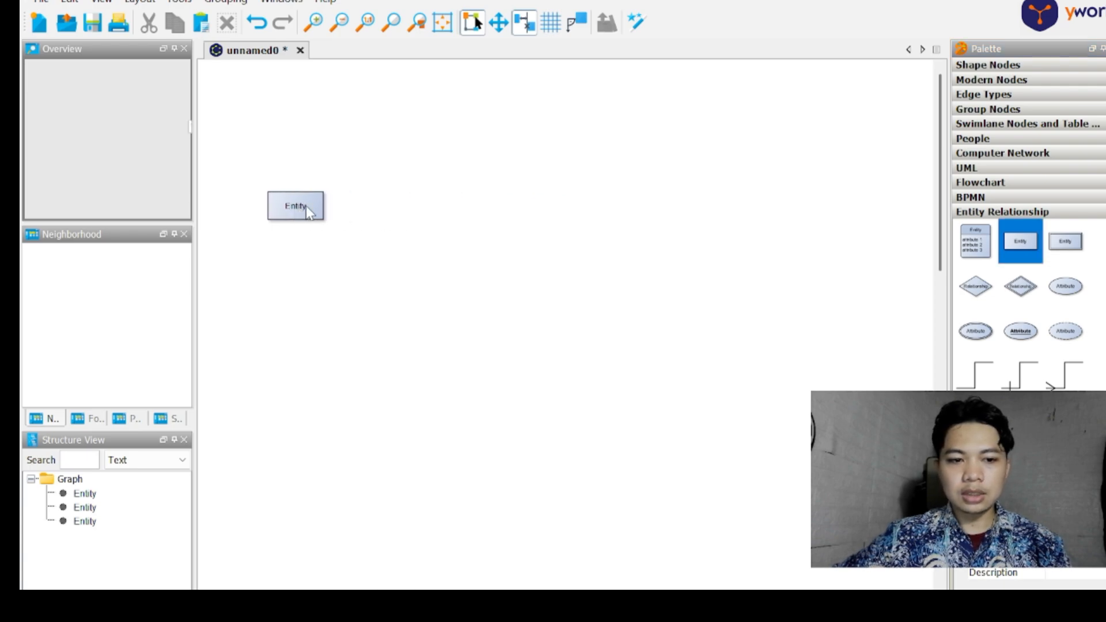
double_click(296, 205)
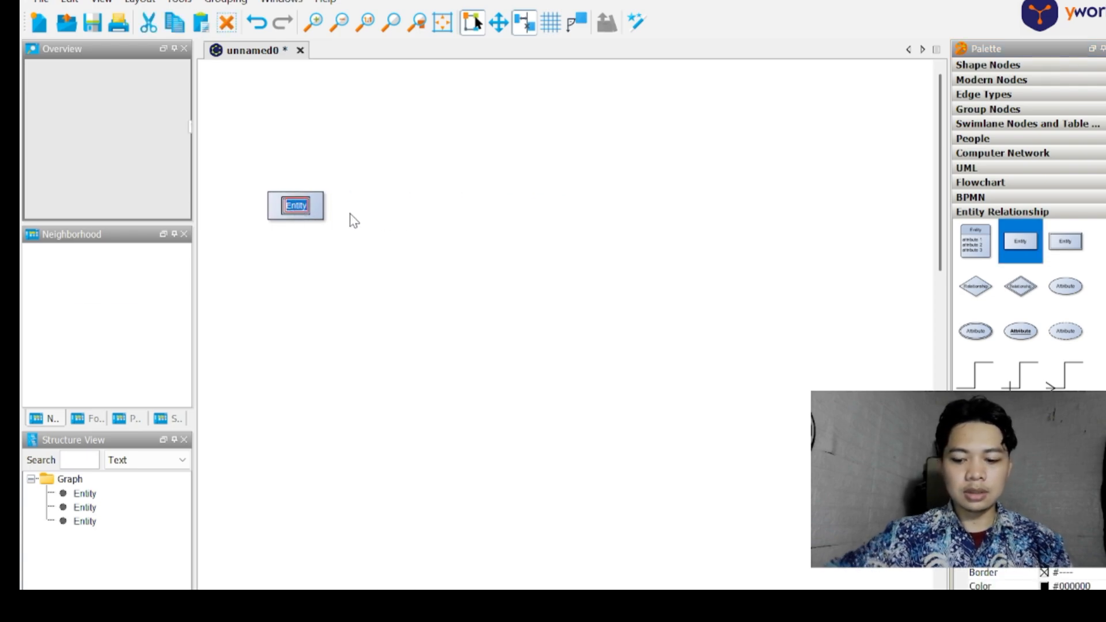
type("mahasiswa")
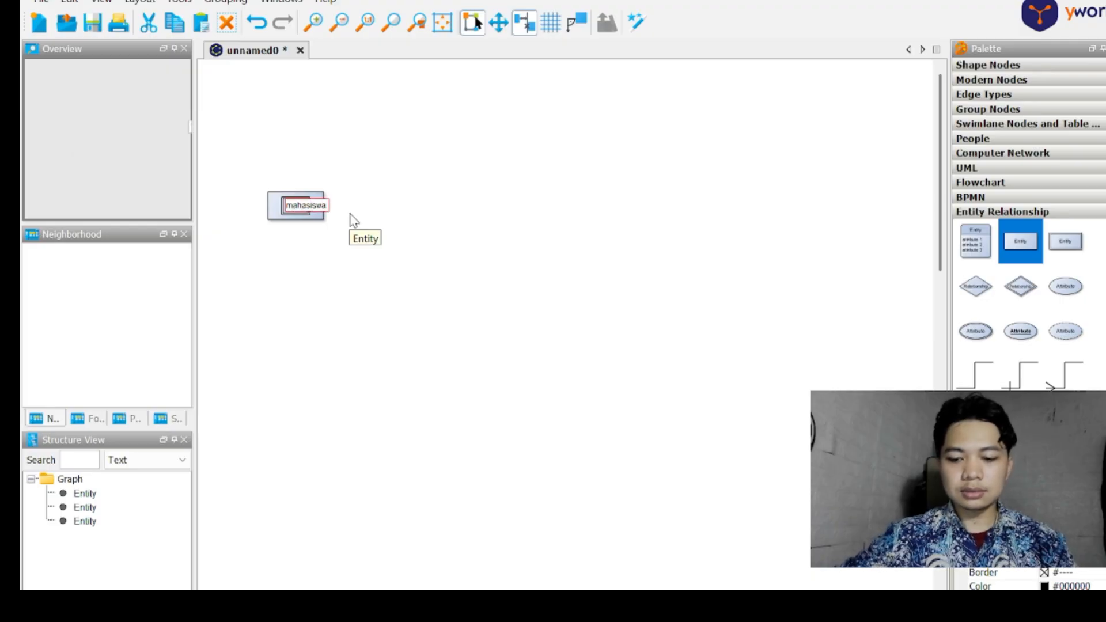
key("Return")
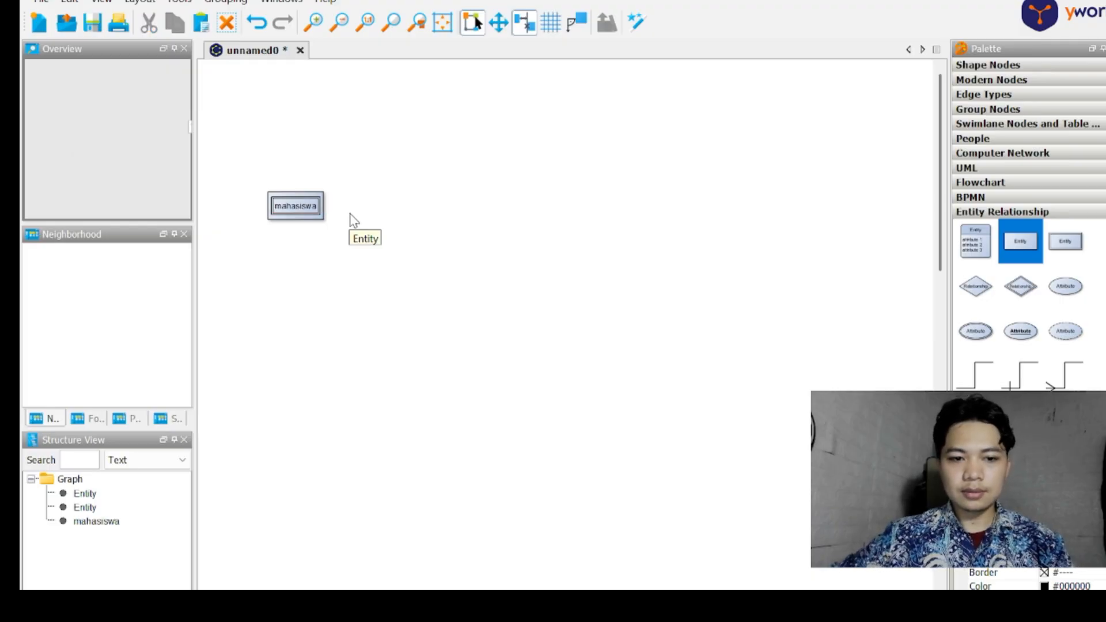
Place a second Entity node level with mahasiswa, to its right, and label it "matakuliah".
left_click_drag(1020, 240, 556, 216)
double_click(554, 207)
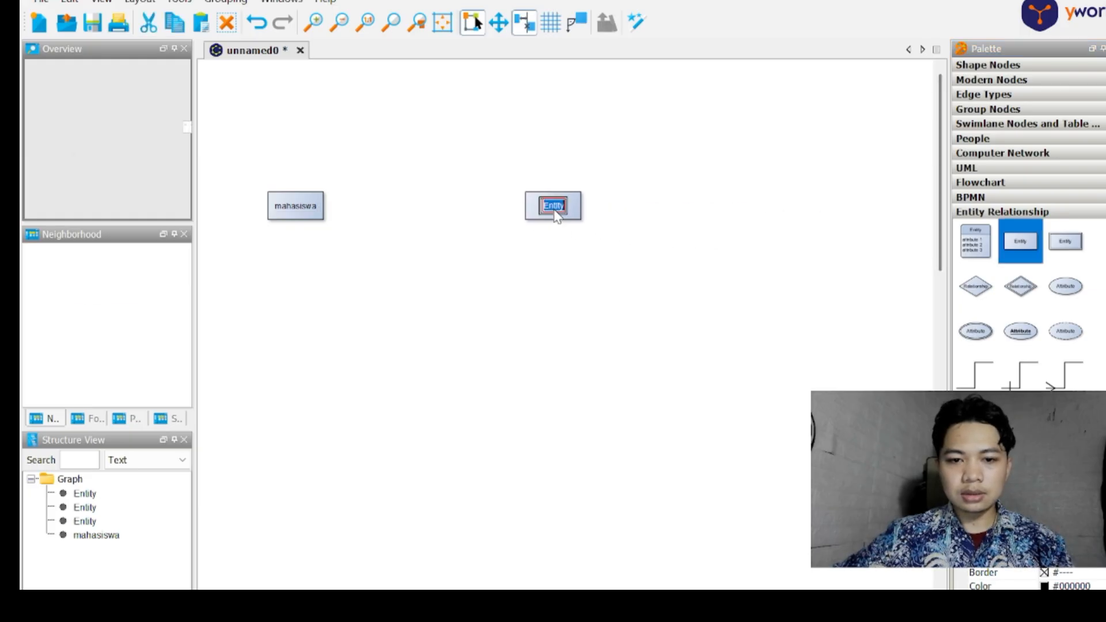
type("matakuliah")
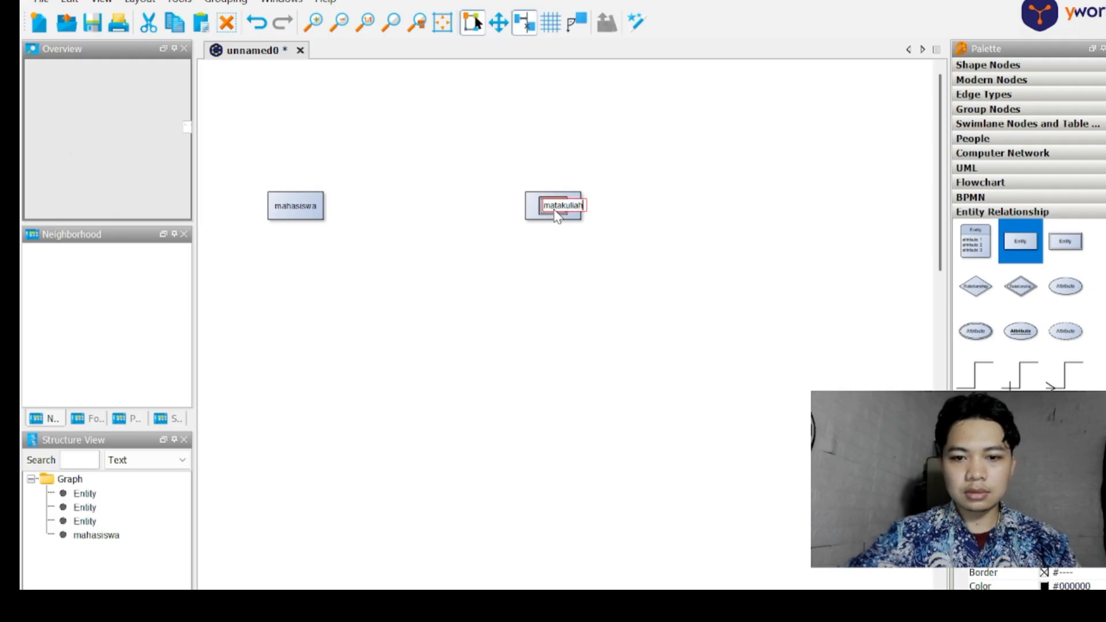
key("Return")
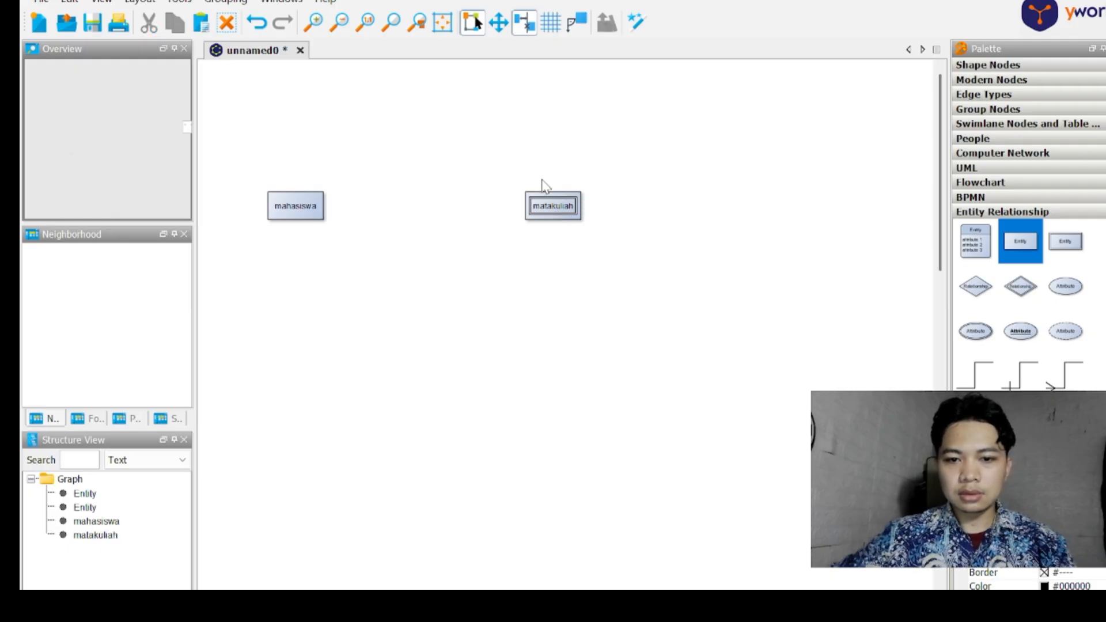
Place a third Entity node in the same row, to the right of matakuliah, and label it "dosen".
left_click_drag(961, 231, 862, 206)
double_click(862, 206)
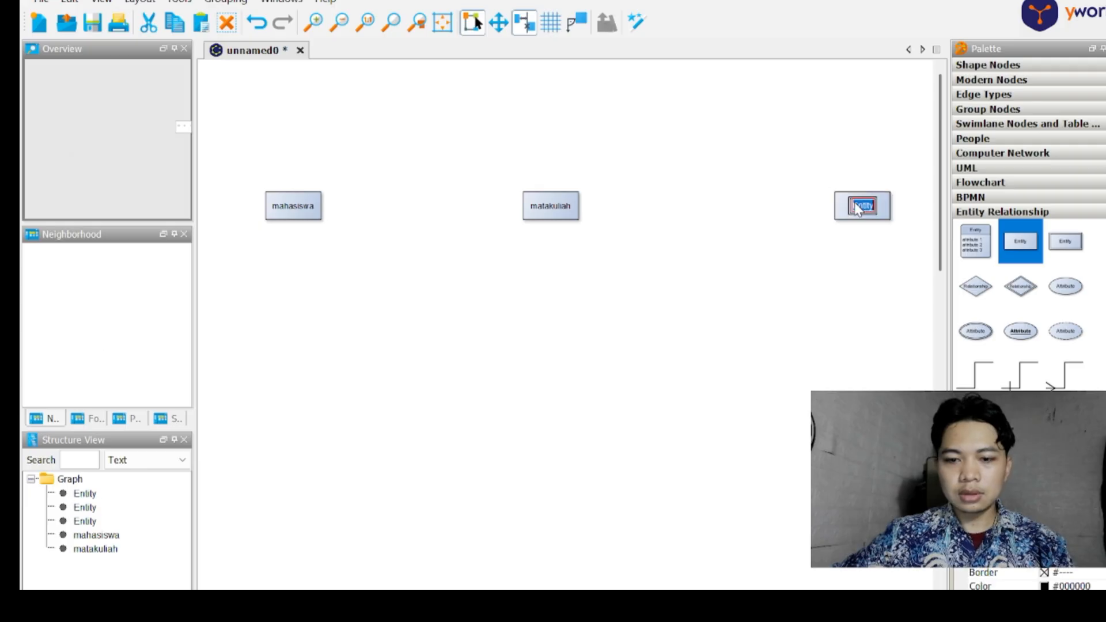
type("dose")
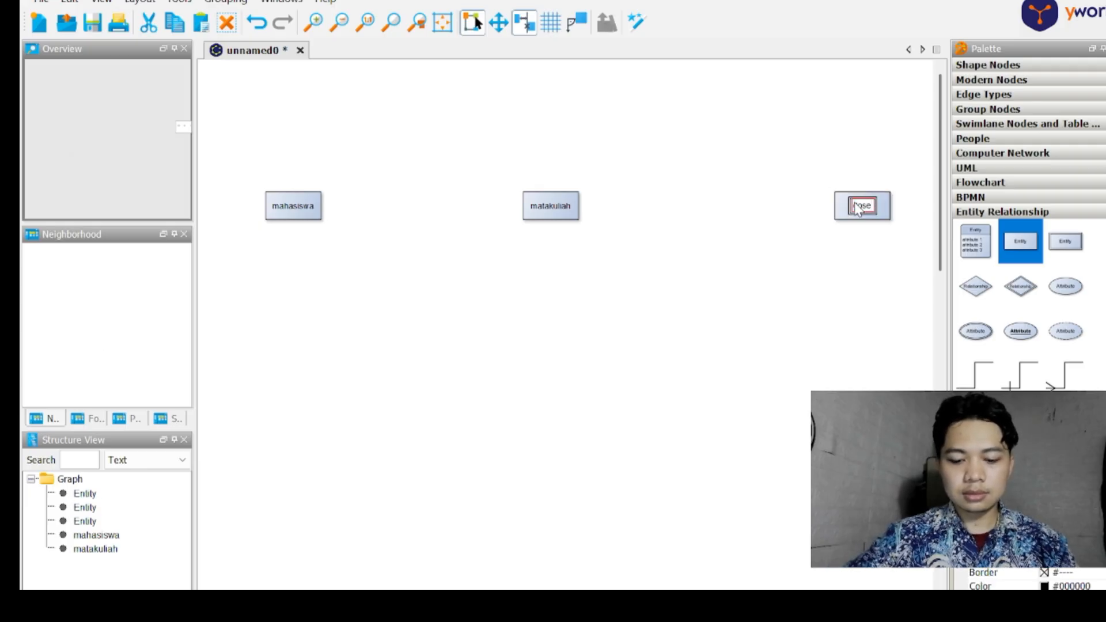
type("n")
key("Return")
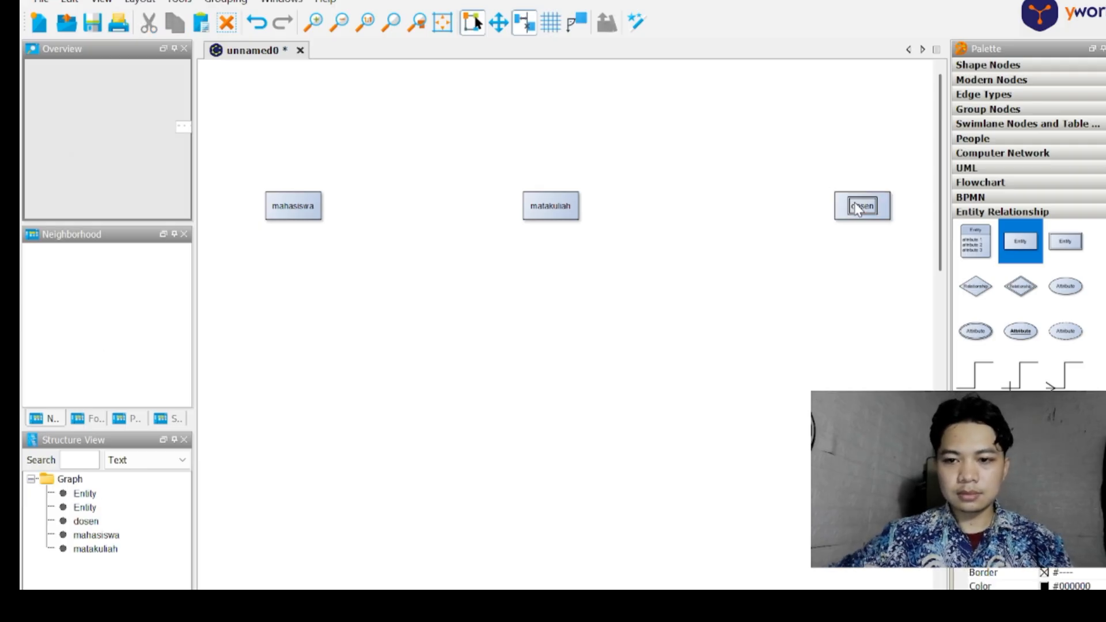
Check the attribute task in the Word document, return to yEd and place an Attribute ellipse labelled "NIM" above mahasiswa.
mouse_move(695, 617)
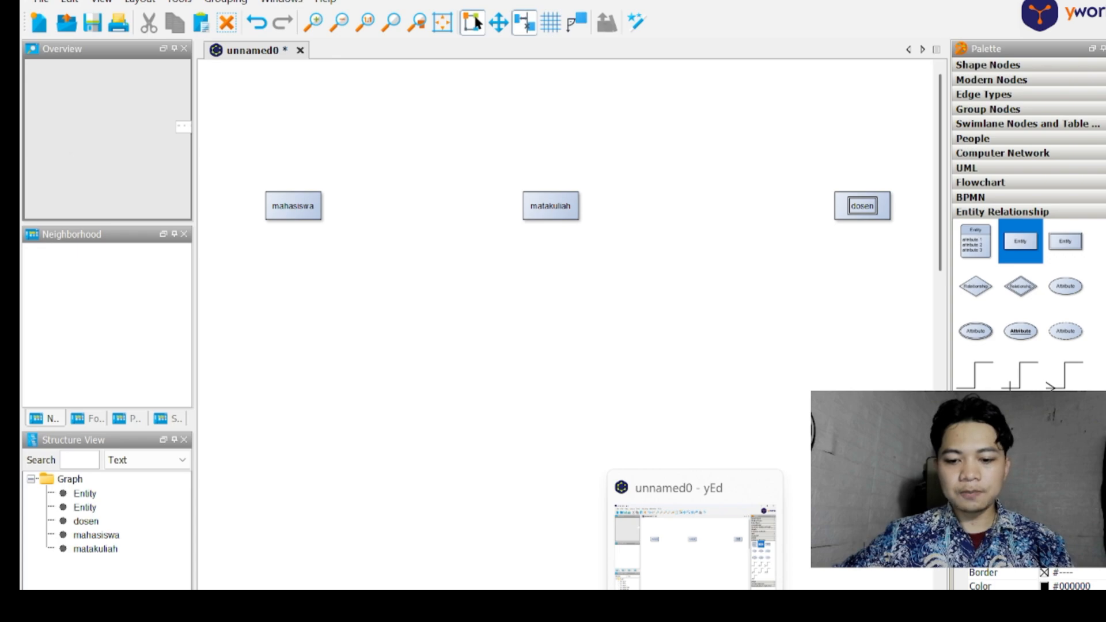
left_click(657, 613)
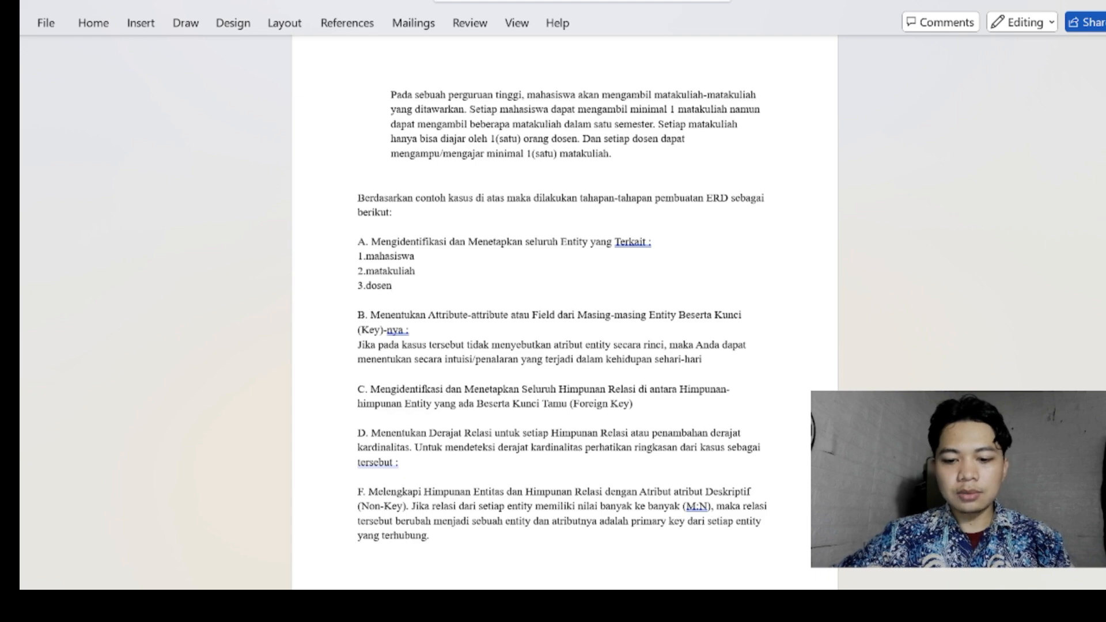
left_click(763, 605)
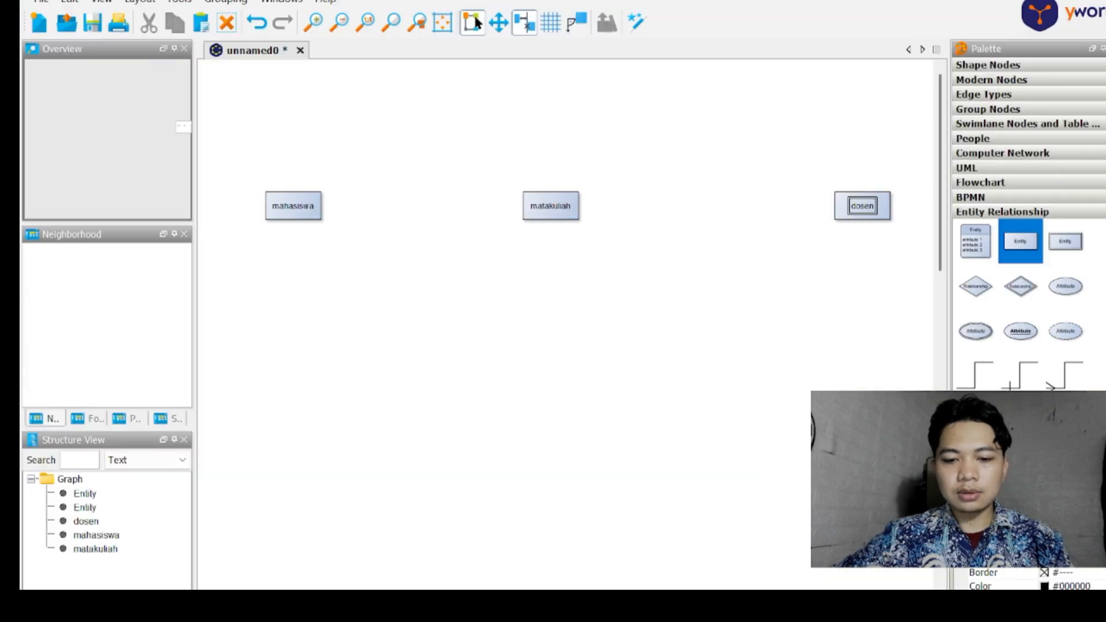
left_click(305, 209)
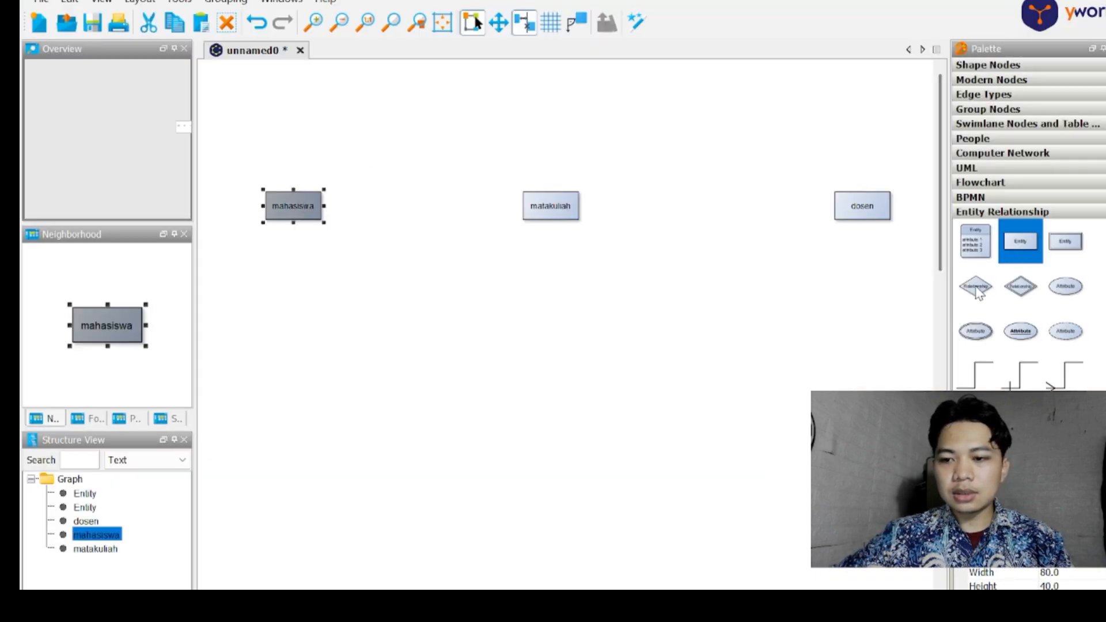
left_click_drag(1065, 286, 296, 106)
double_click(295, 106)
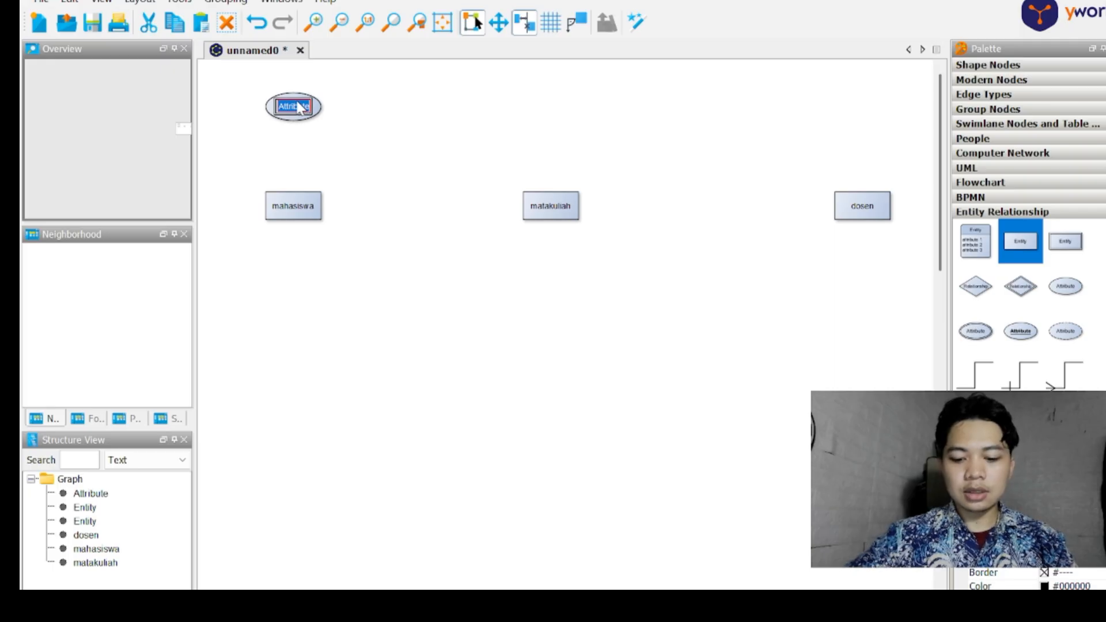
type("NIM")
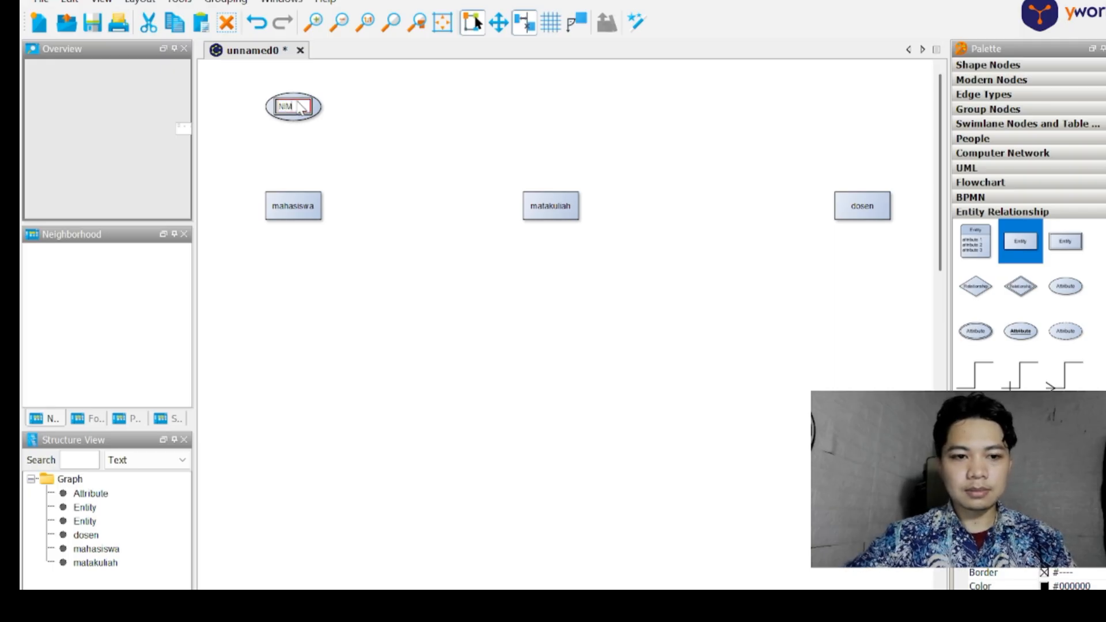
key("Return")
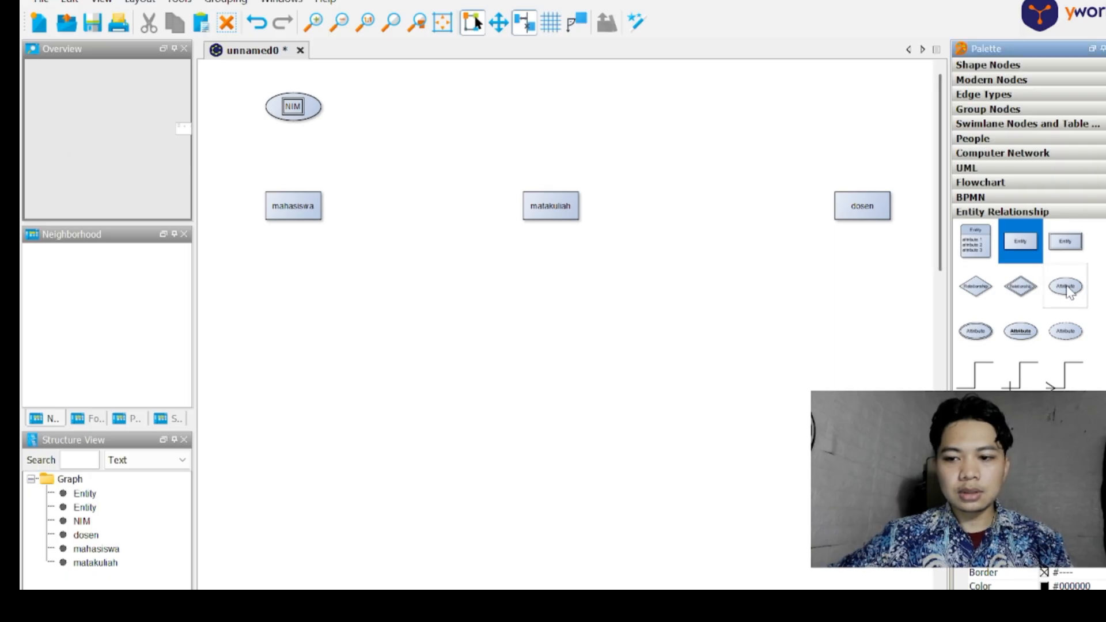
Place an Attribute ellipse below mahasiswa, label it "nama_mahasiswa" and widen it to 110 so the label fits.
left_click_drag(1067, 291, 293, 325)
double_click(293, 321)
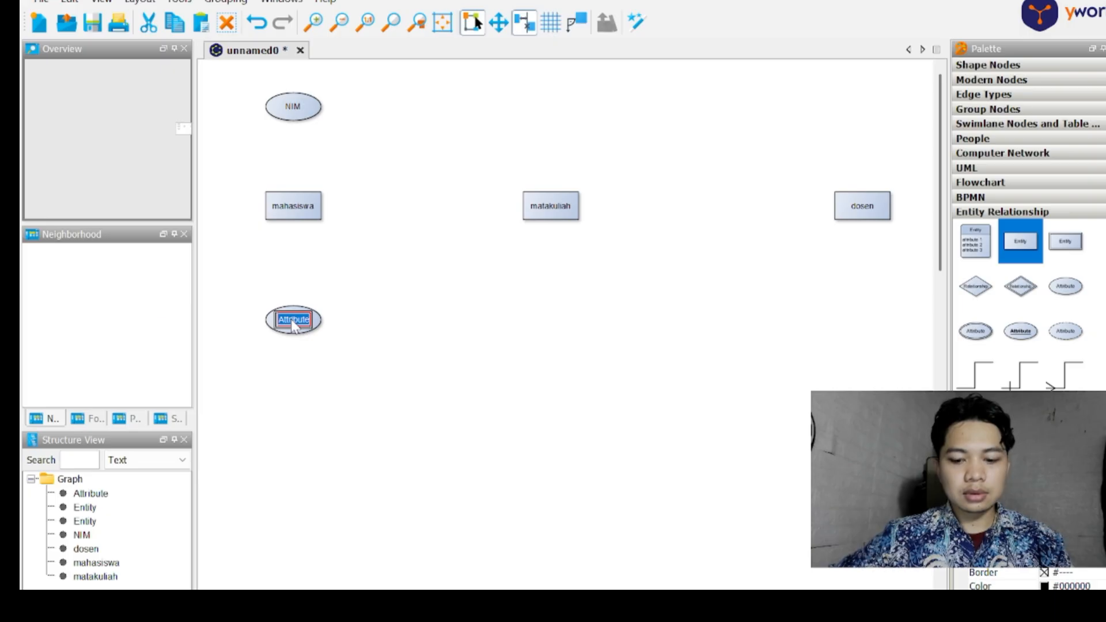
type("nama")
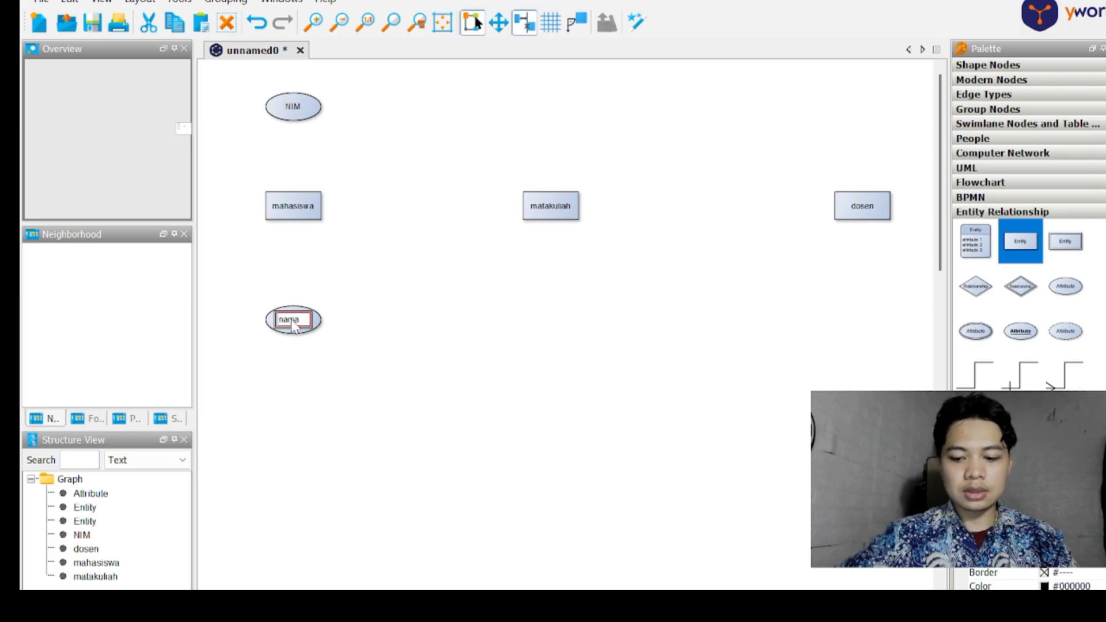
type("_mahasis")
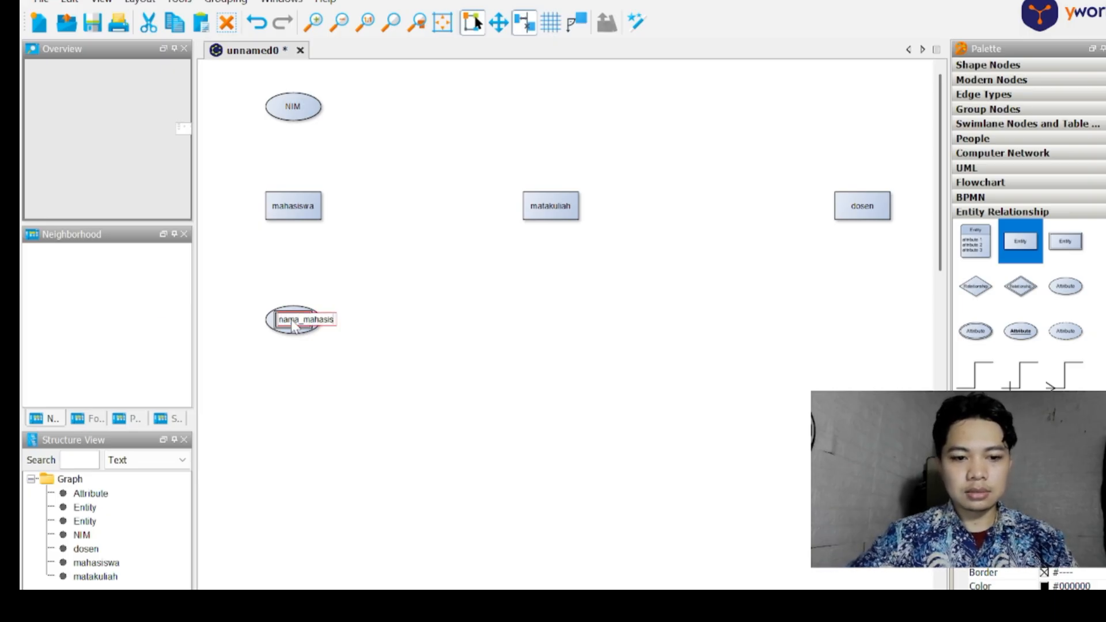
type("wa")
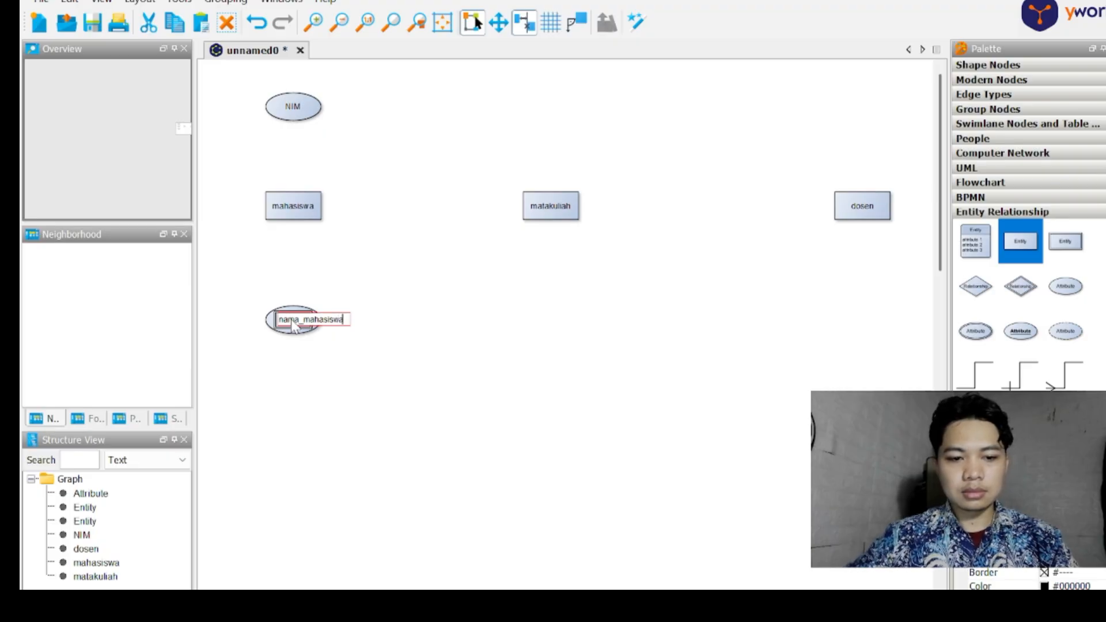
key("Return")
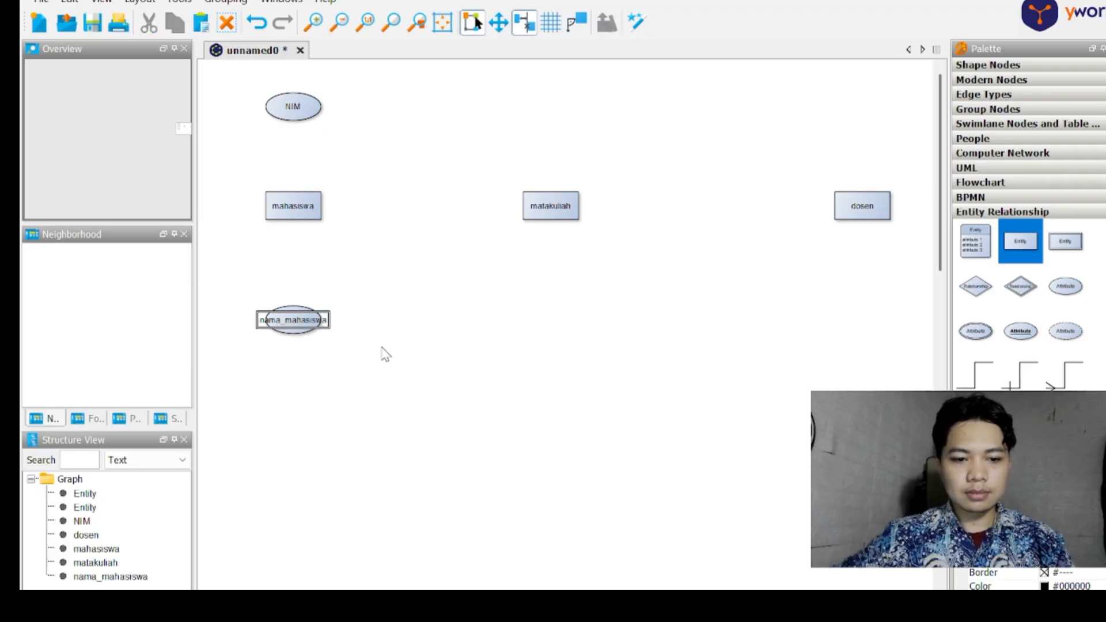
left_click(294, 331)
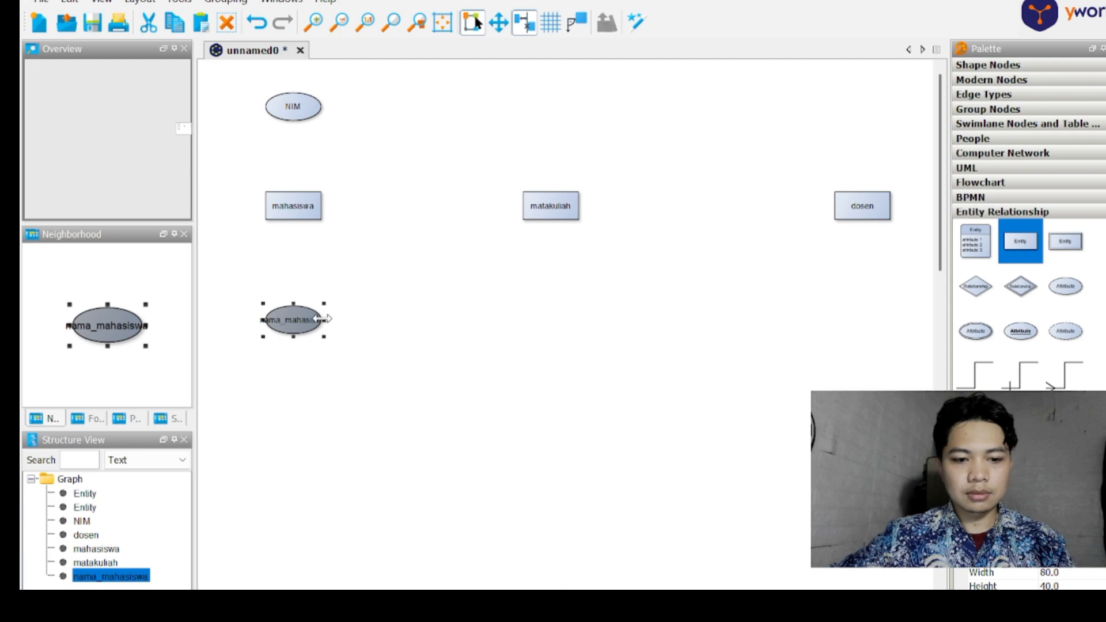
mouse_move(324, 320)
left_mouse_down()
mouse_move(344, 319)
mouse_move(312, 316)
left_mouse_up()
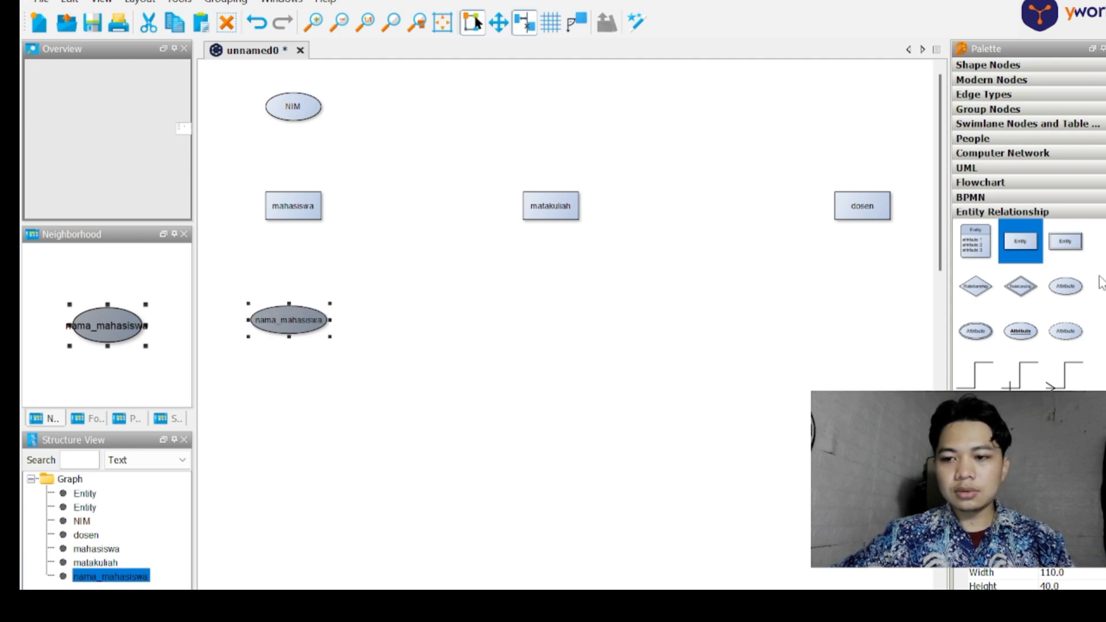
Place an Attribute ellipse above matakuliah, level with NIM, and label it "kode_mk".
left_click_drag(1069, 289, 555, 111)
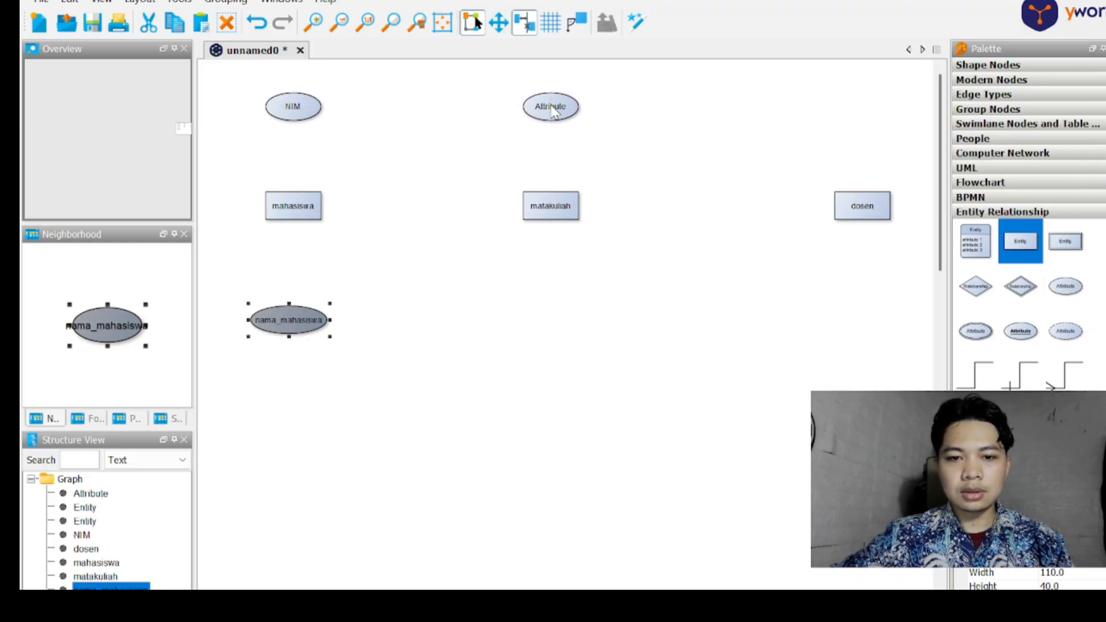
double_click(553, 109)
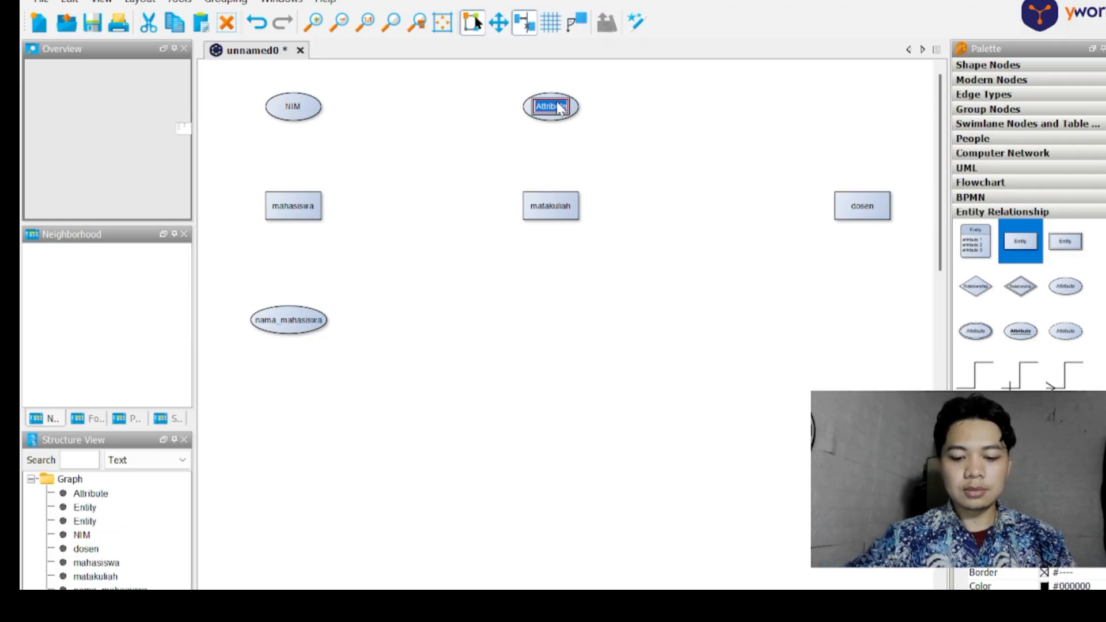
type("kode")
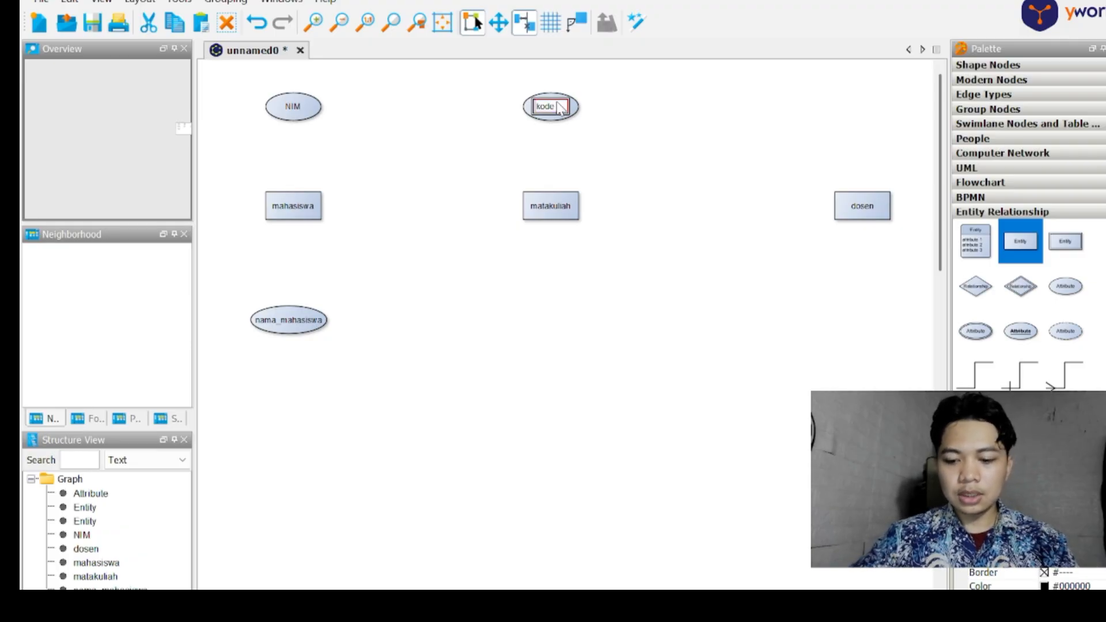
type("_mk")
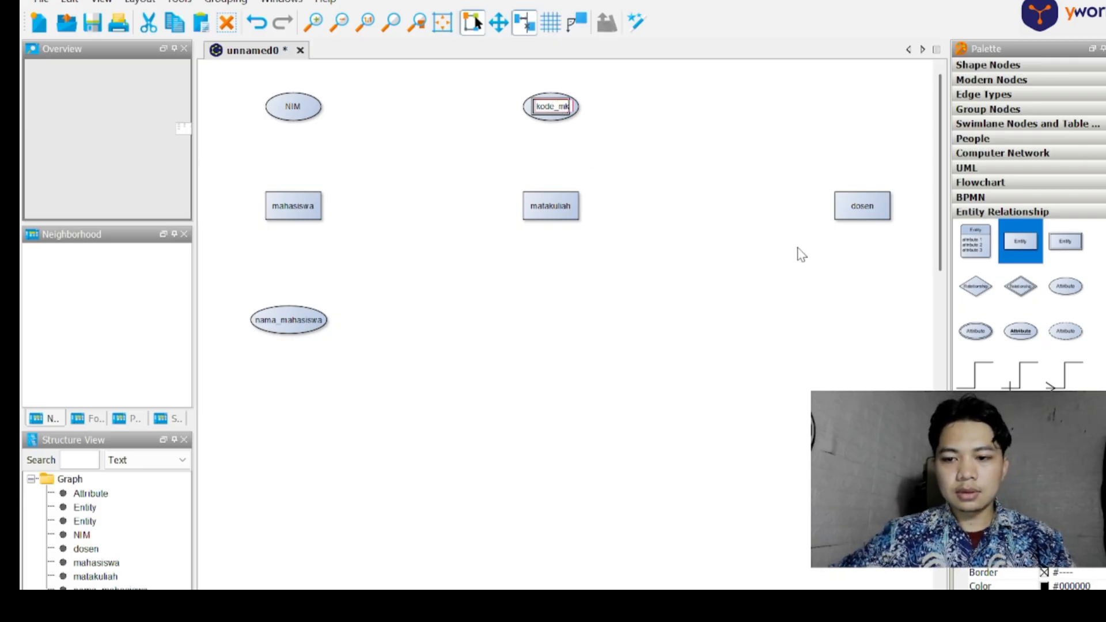
Place an Attribute ellipse below matakuliah, level with nama_mahasiswa, and label it "Nama_mk".
left_click_drag(1070, 289, 544, 330)
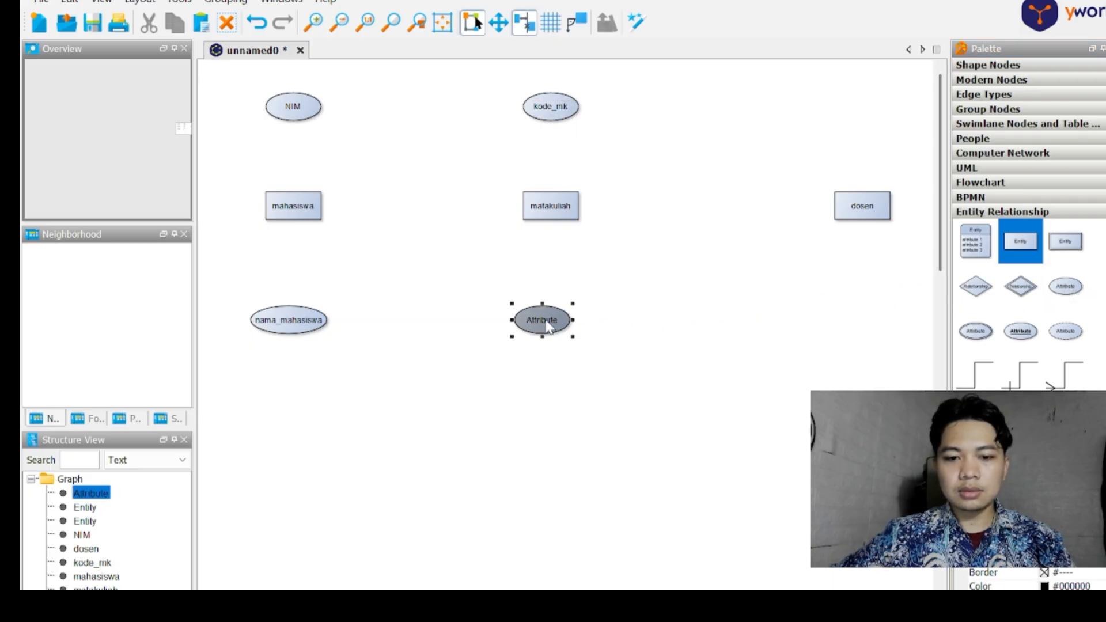
double_click(550, 324)
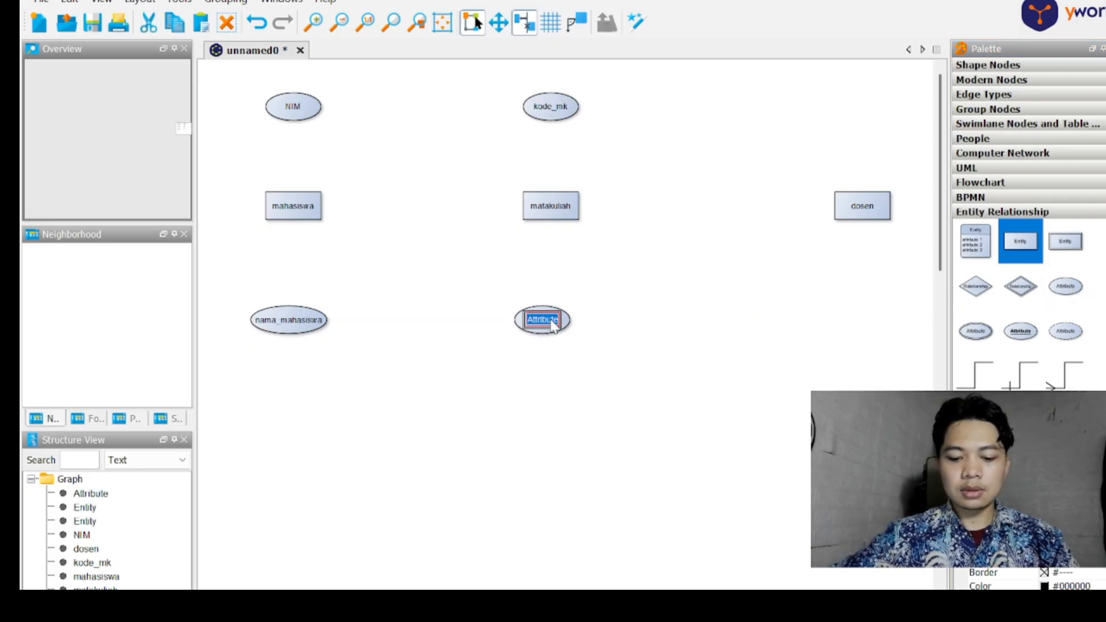
type("Na")
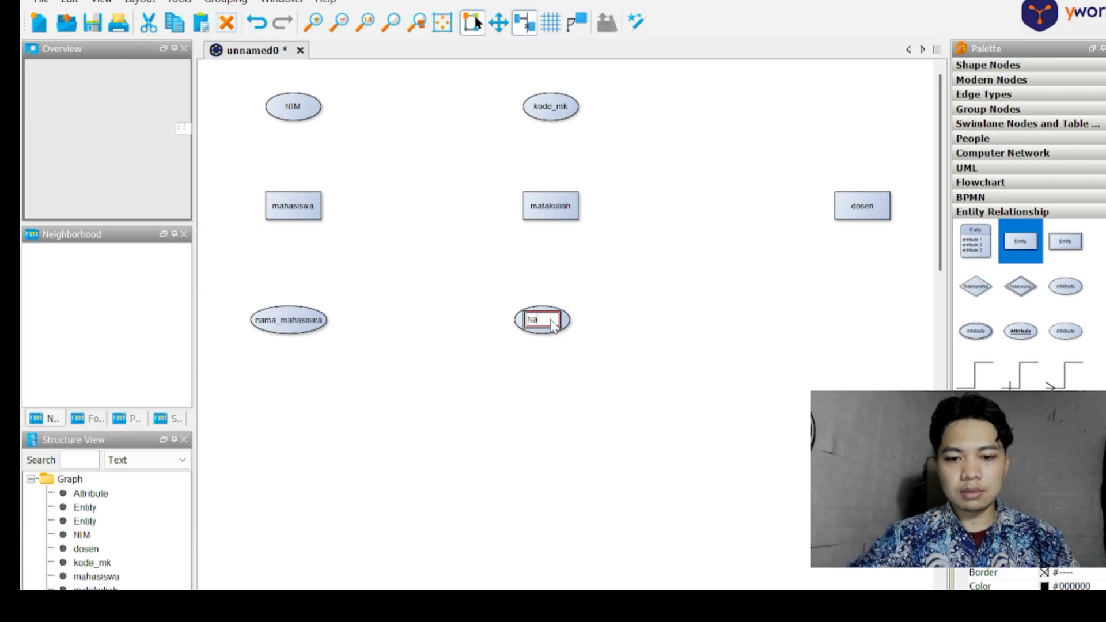
type("ma")
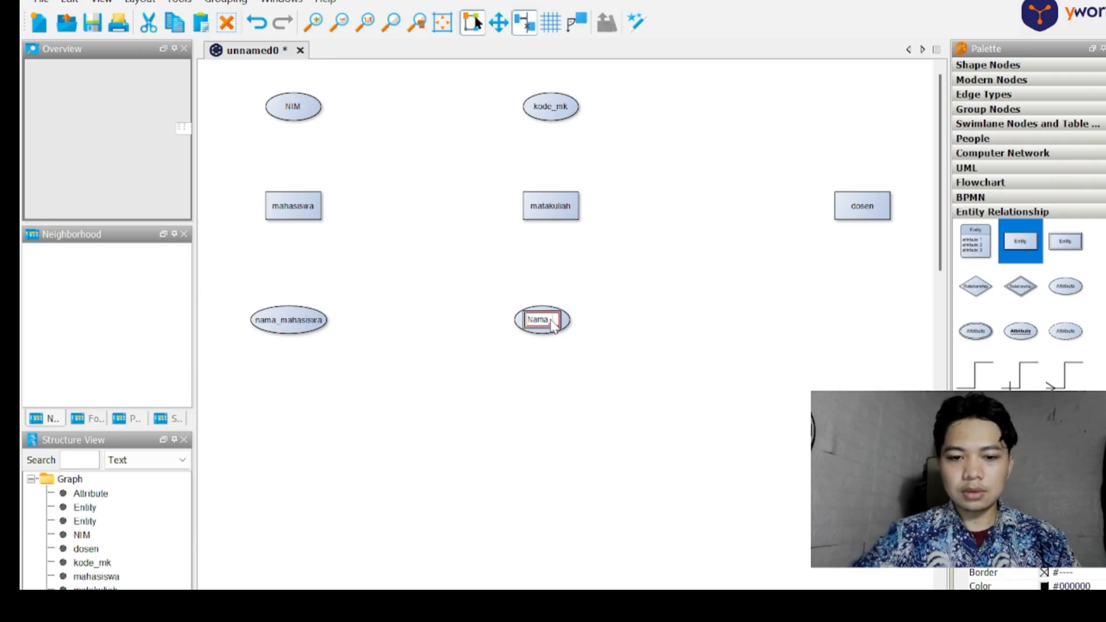
type("_mk")
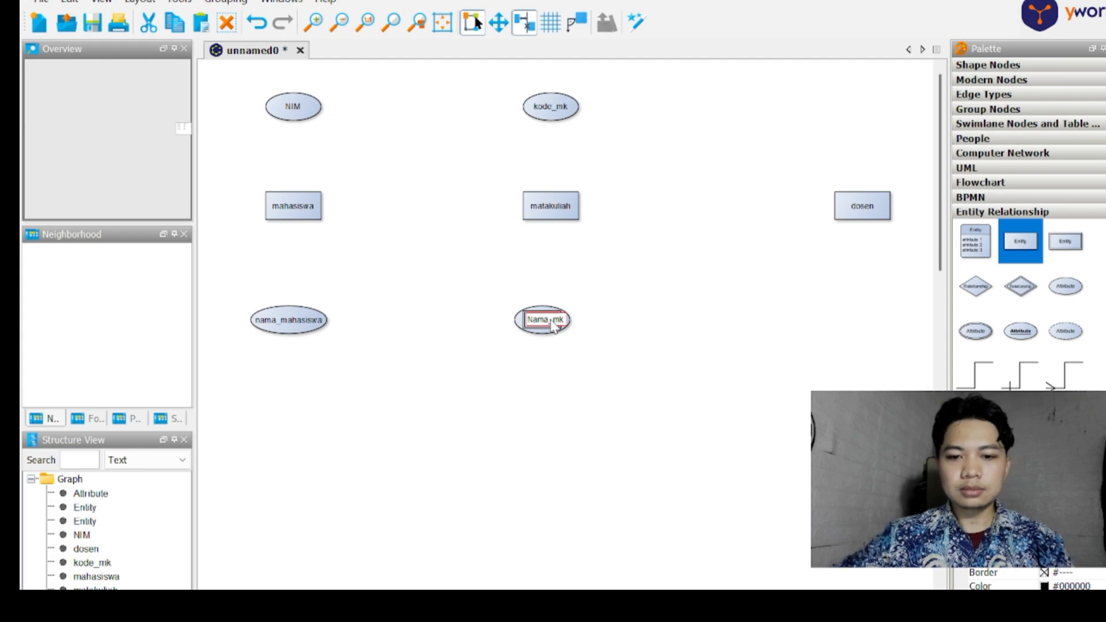
key("Return")
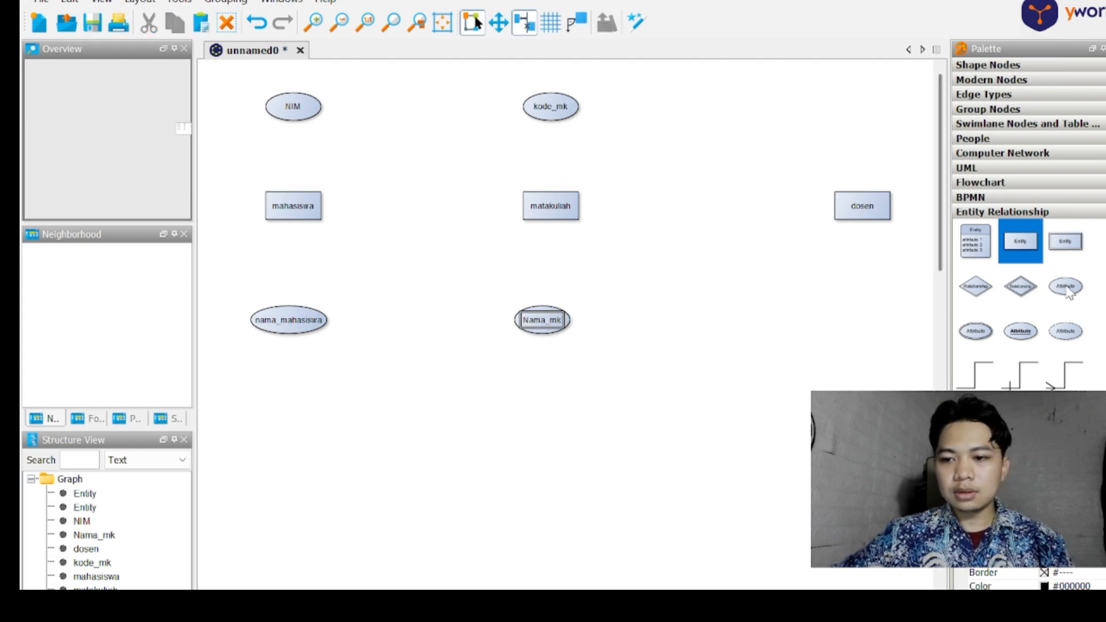
Place an Attribute ellipse above dosen, level with kode_mk, and label it "NID".
left_click_drag(1067, 292, 864, 114)
double_click(864, 110)
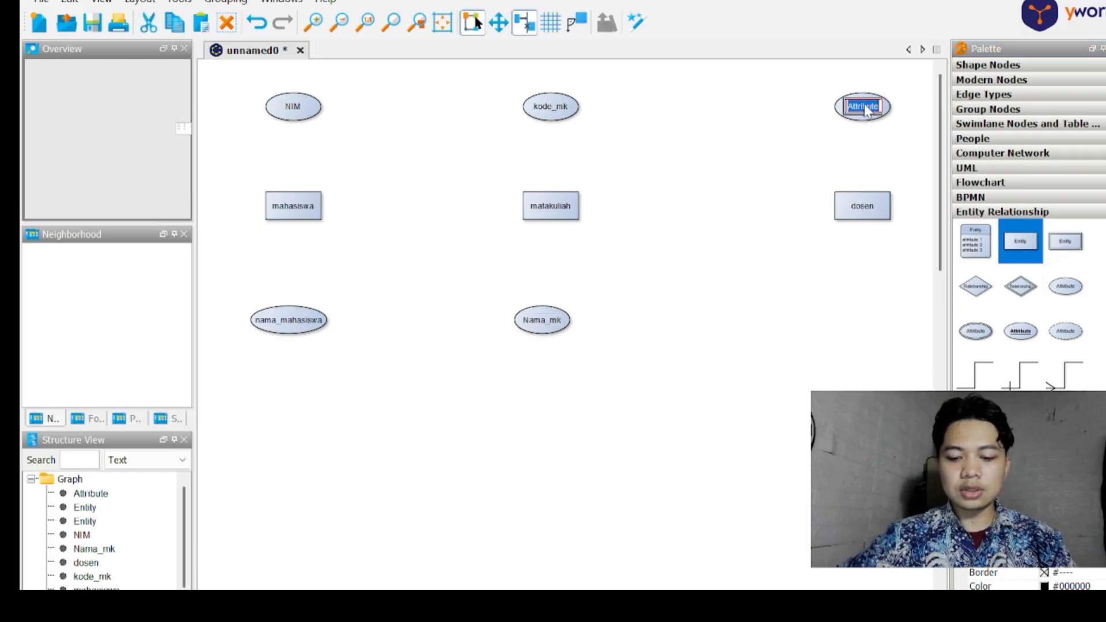
type("NID")
key("Return")
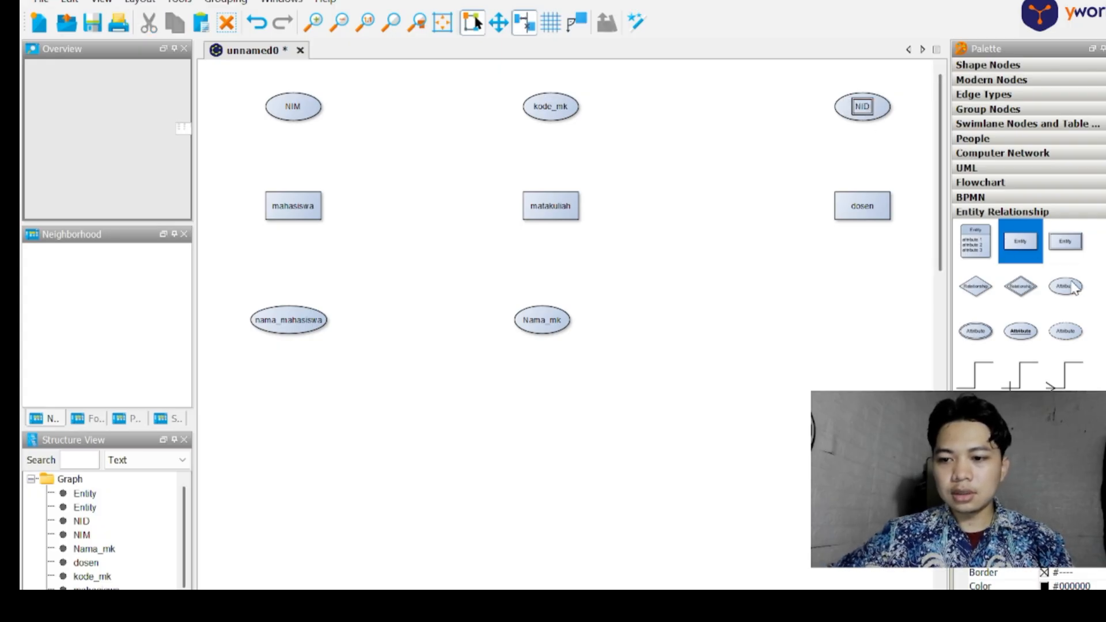
Place an Attribute ellipse below dosen, roughly level with Nama_mk, and label it "nama_dosen".
left_click_drag(1069, 292, 862, 326)
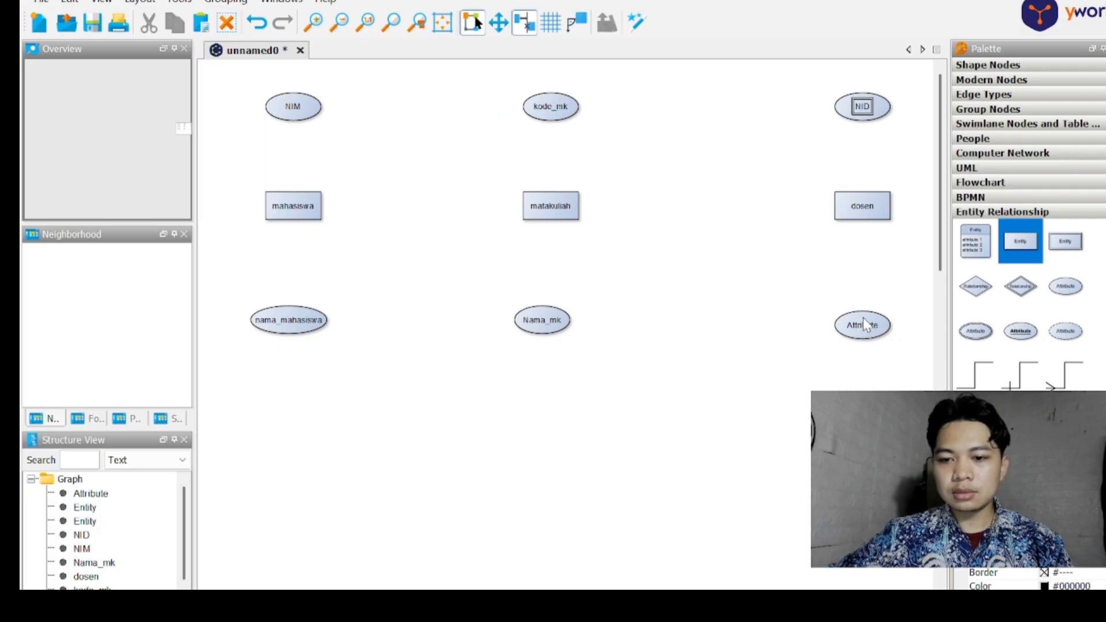
double_click(866, 332)
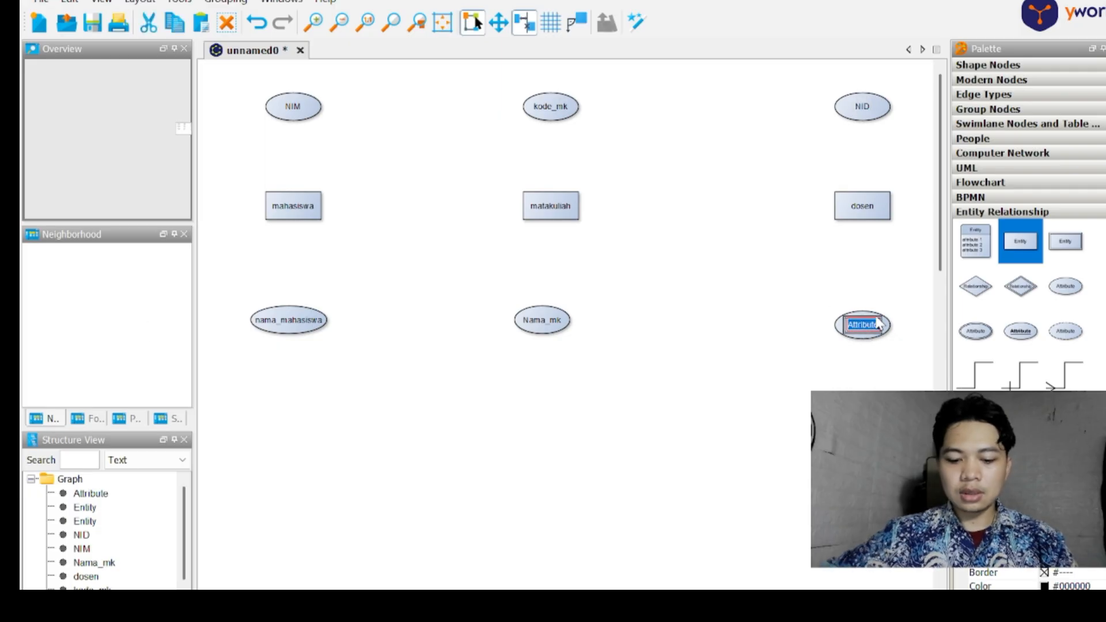
type("nama")
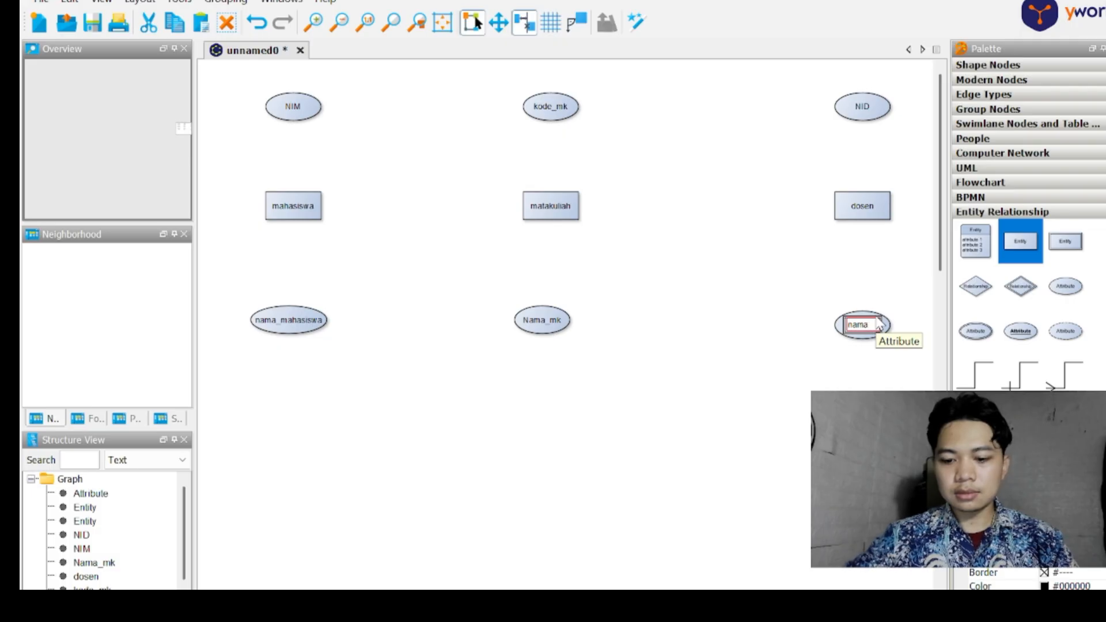
type("_do")
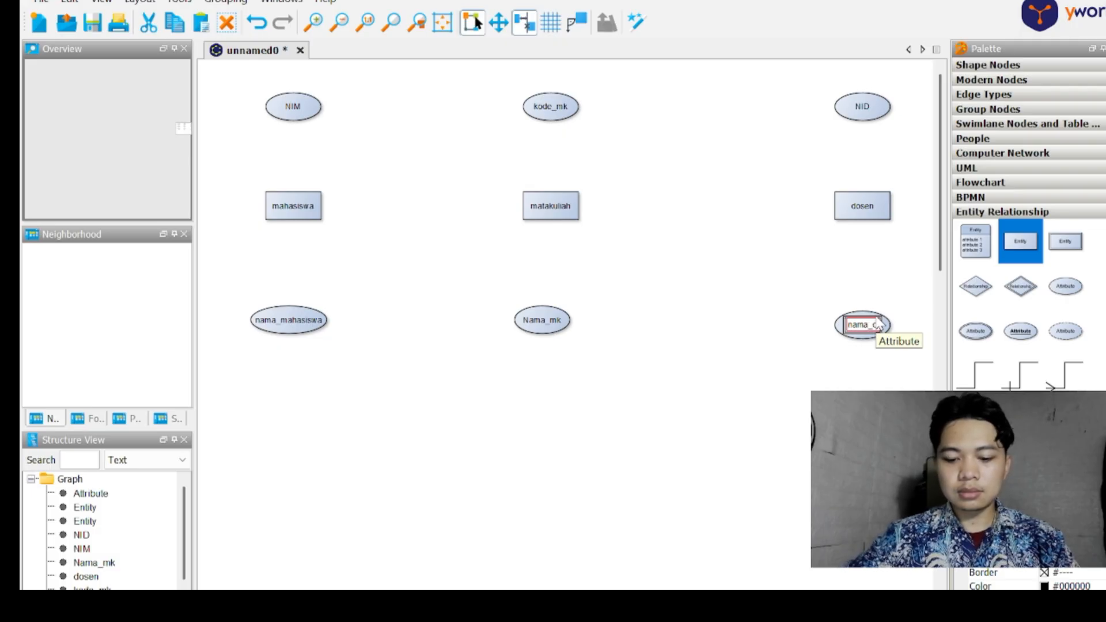
type("sen")
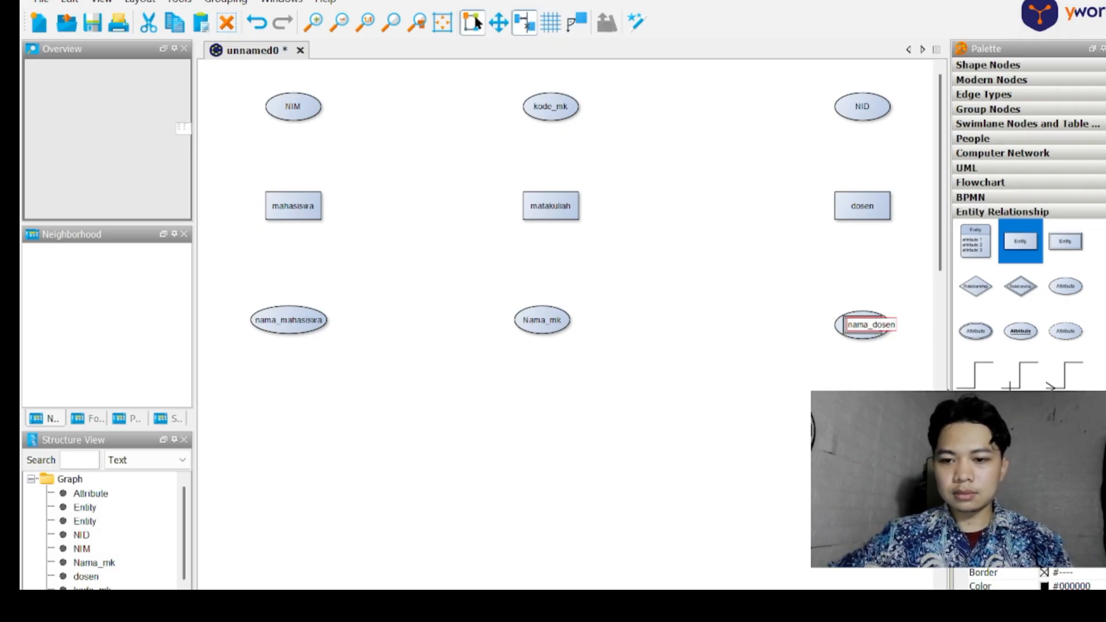
key("Return")
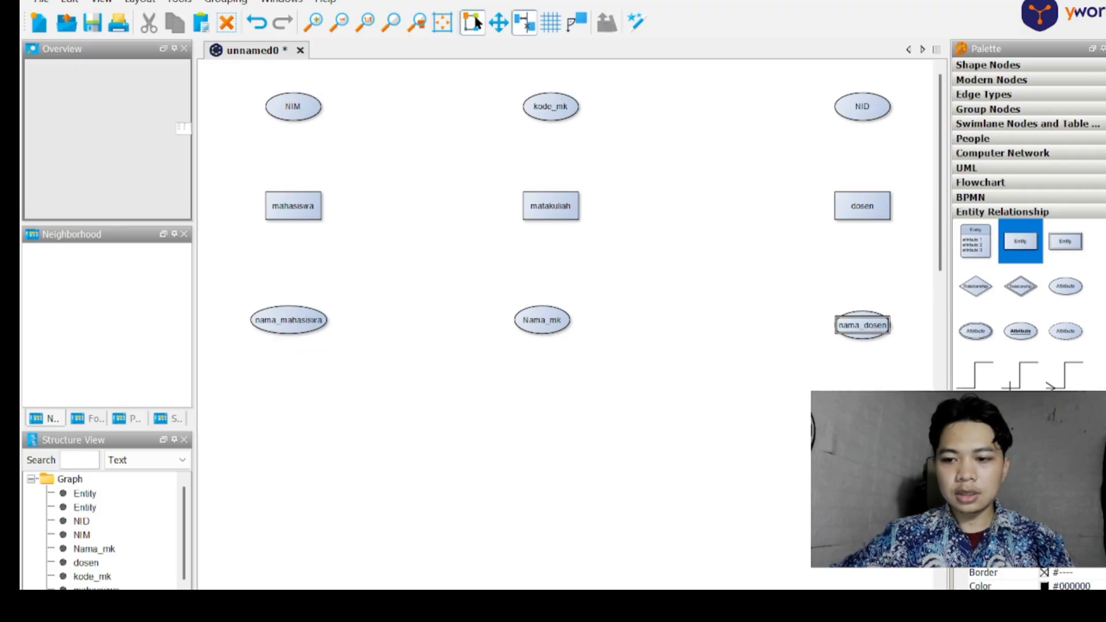
Connect mahasiswa to NIM and nama_mahasiswa, matakuliah to kode_mk and Nama_mk, and dosen to NID and nama_dosen with plain edges.
left_click_drag(977, 380, 293, 115)
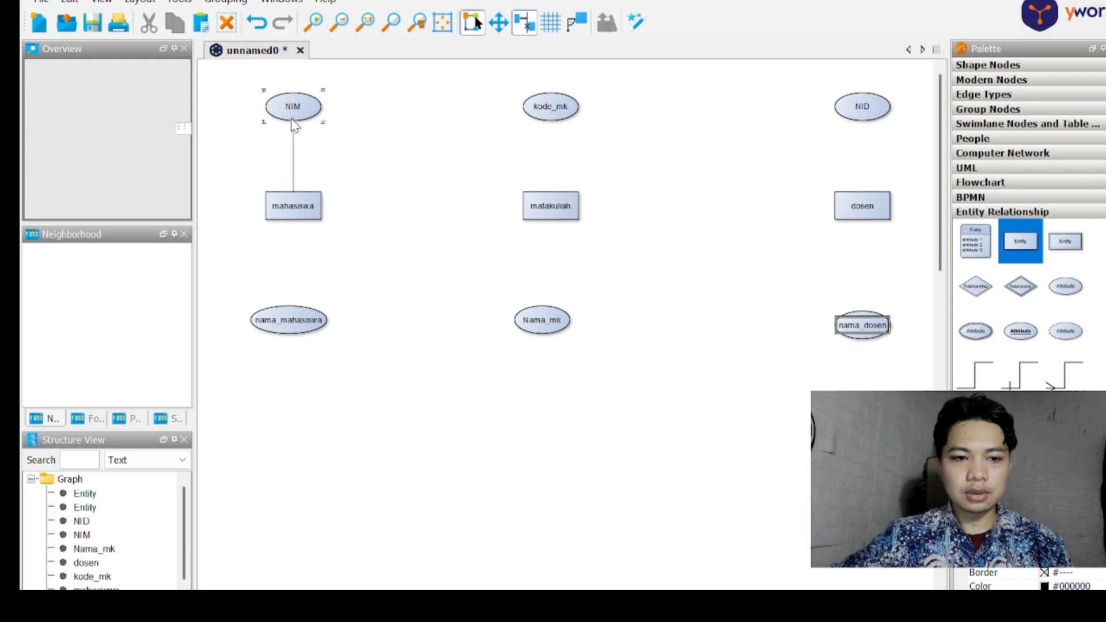
left_click_drag(947, 376, 290, 309)
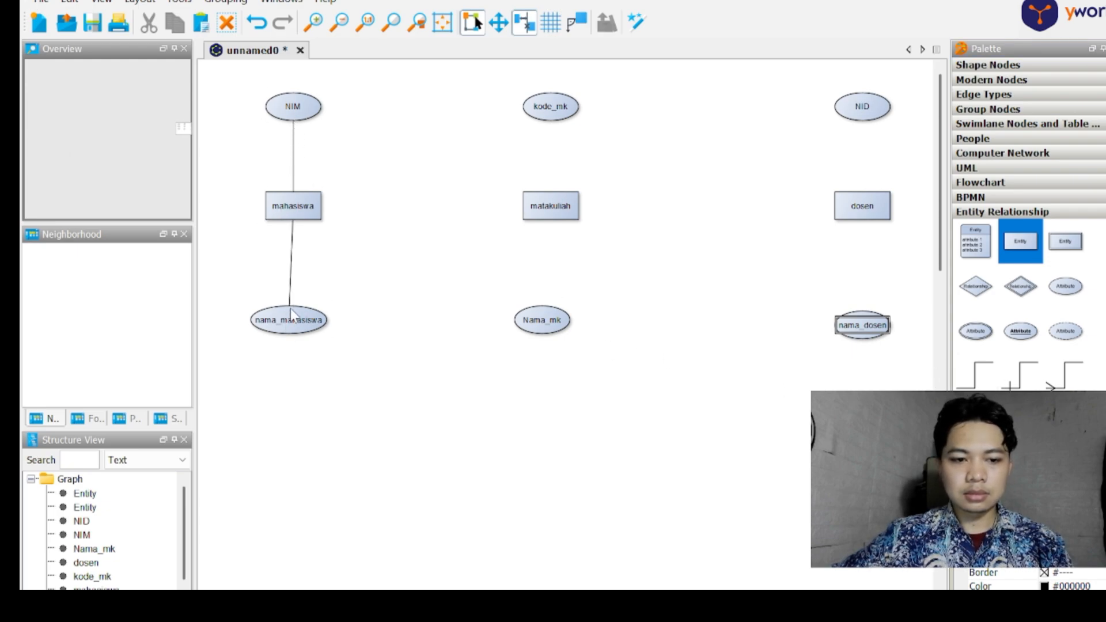
left_click_drag(975, 380, 551, 123)
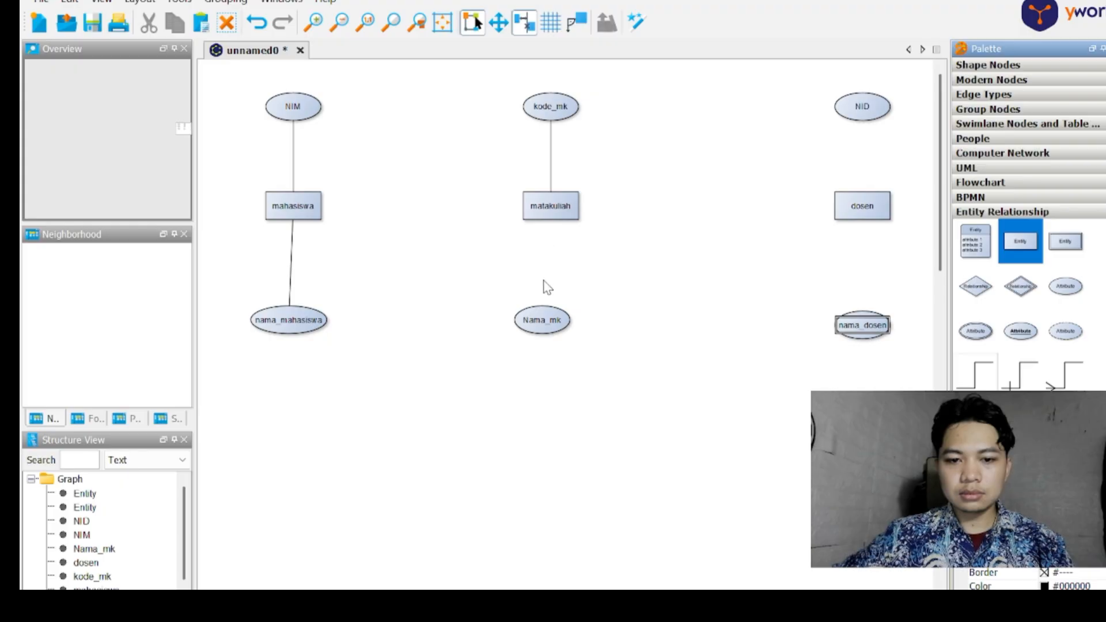
left_click_drag(963, 375, 543, 320)
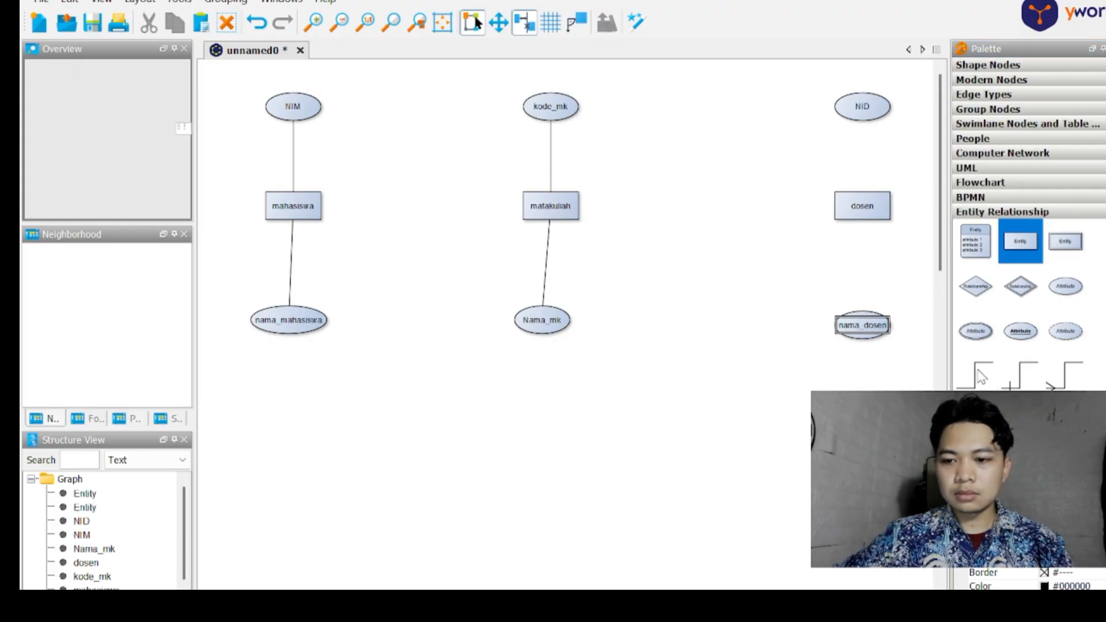
left_click_drag(982, 377, 864, 121)
left_click_drag(979, 380, 868, 327)
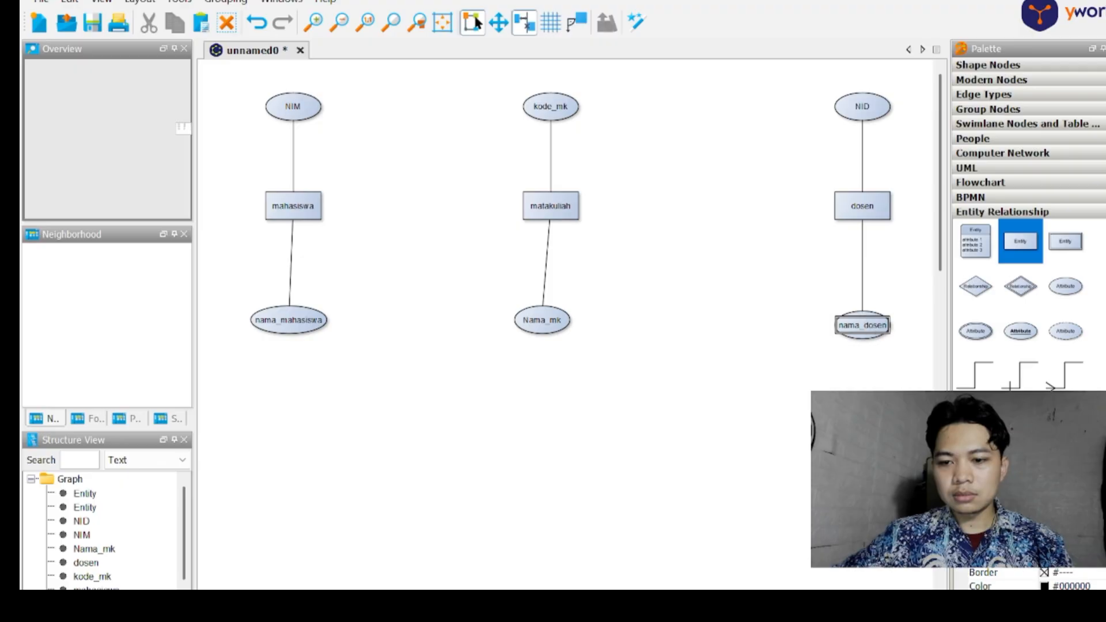
left_click(835, 408)
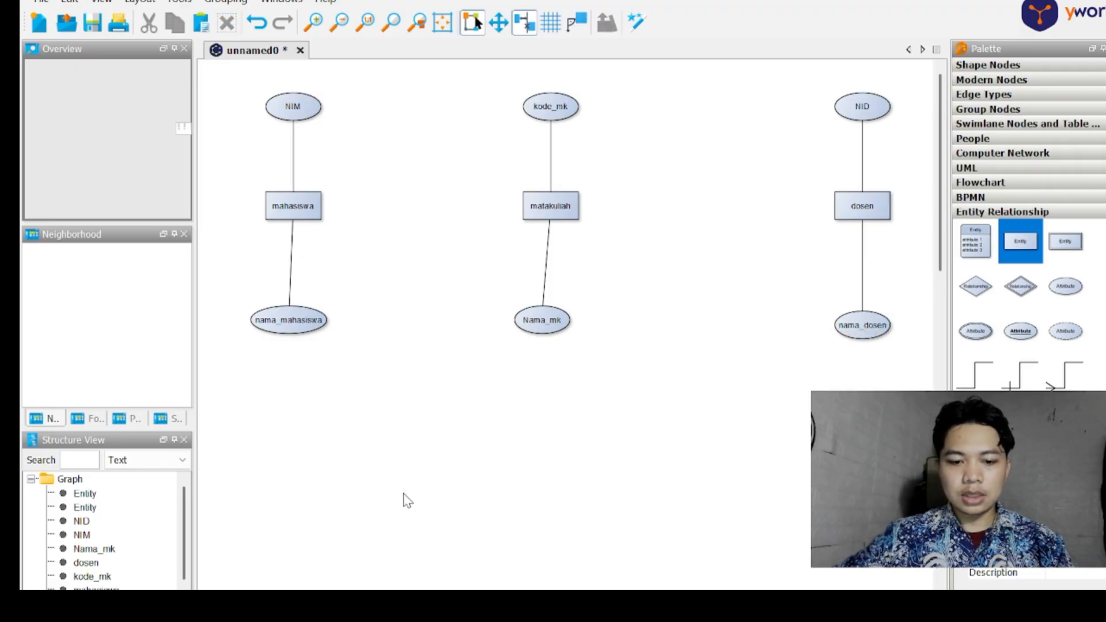
Switch to the Word document and insert a table of four columns and four rows on a new line below the section C text.
left_click(654, 615)
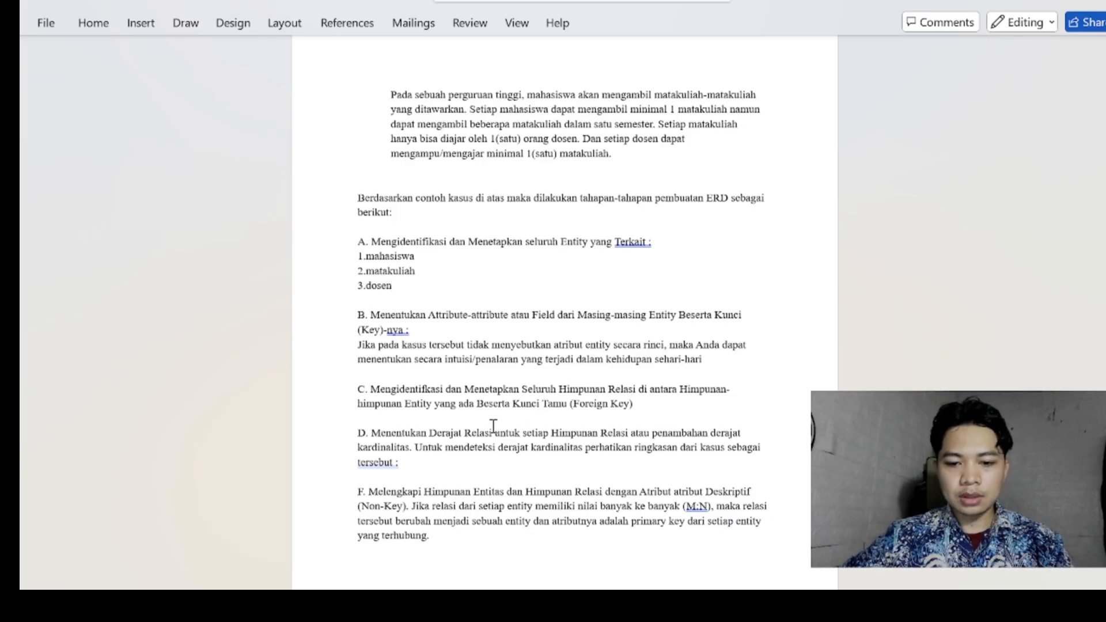
left_click(654, 403)
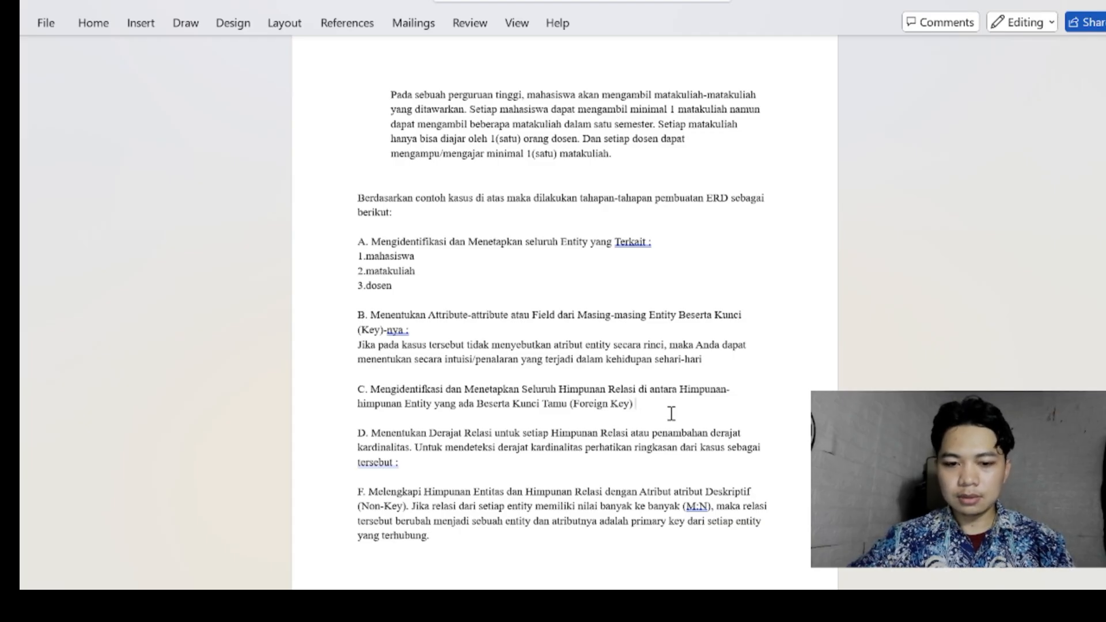
key("Return")
key("Return")
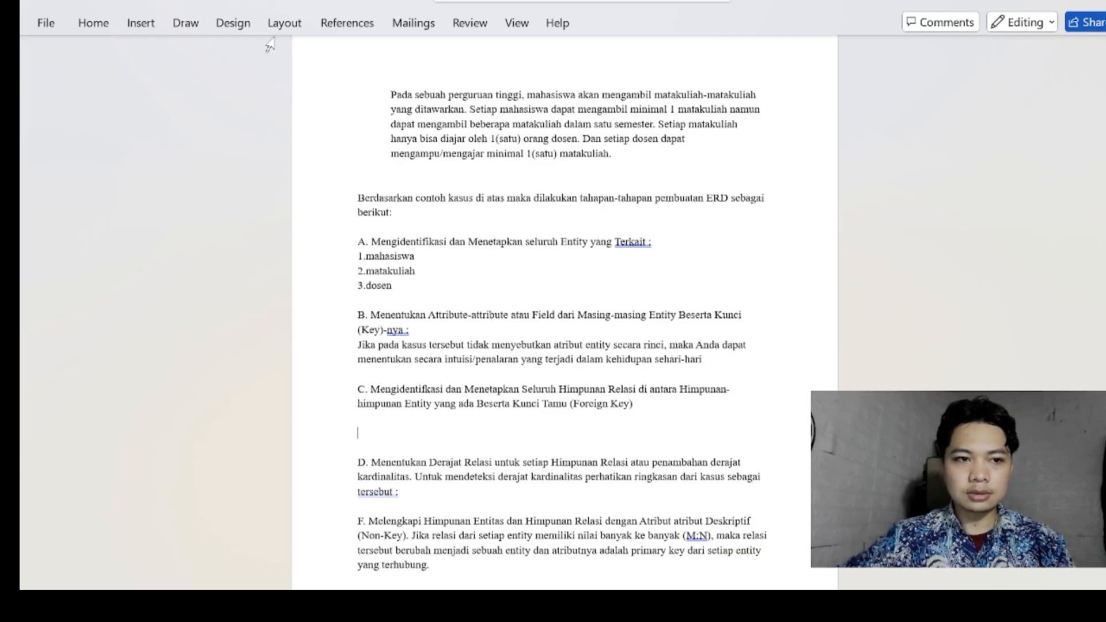
left_click(92, 23)
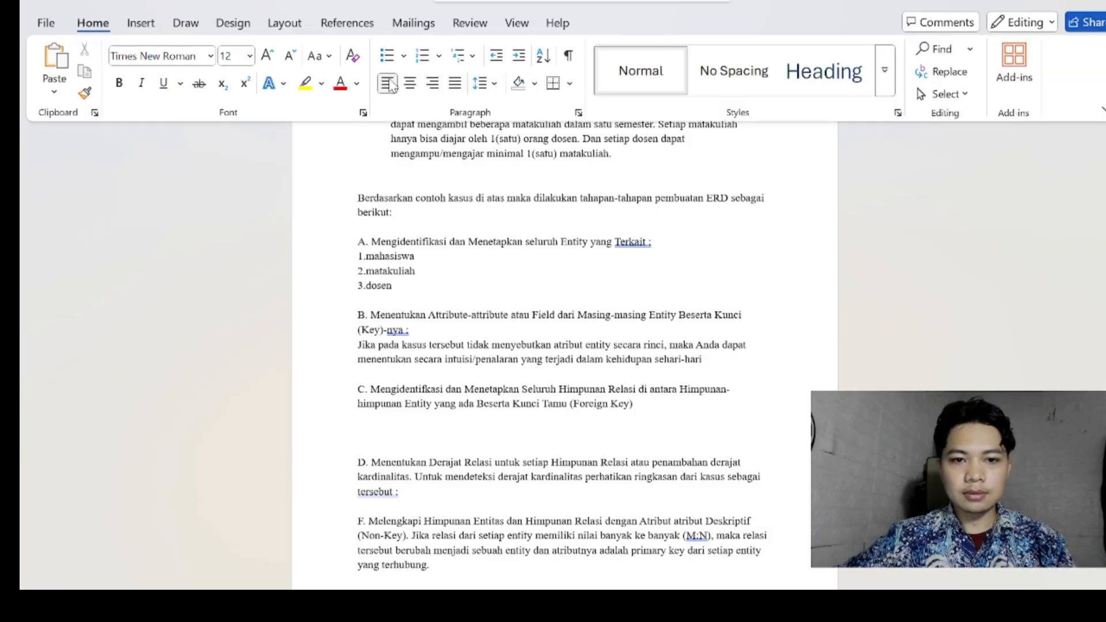
left_click(142, 23)
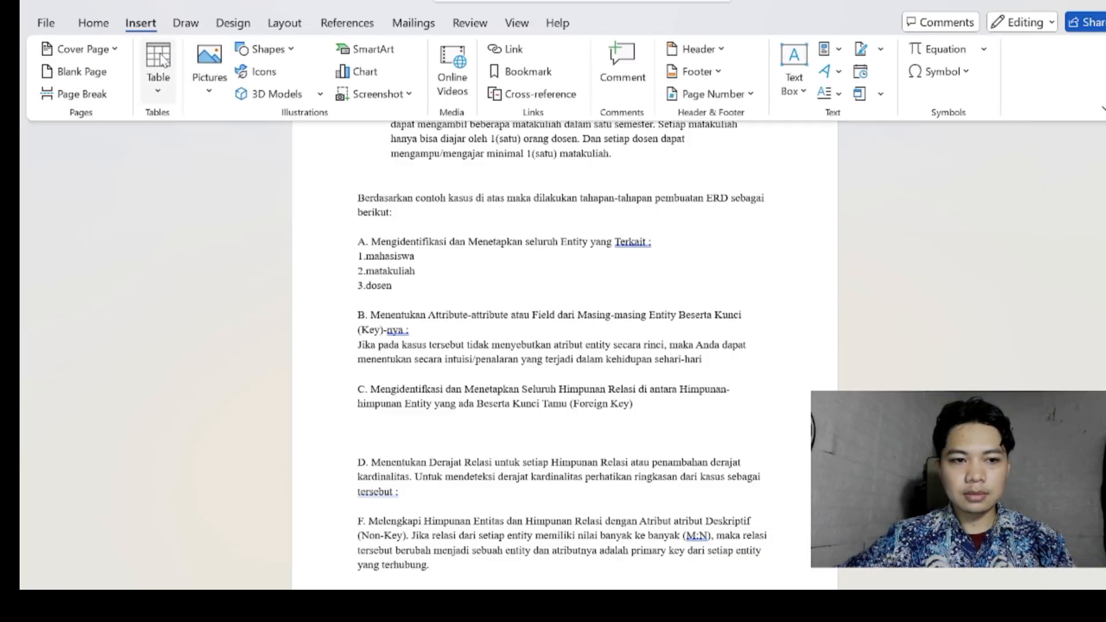
left_click(157, 74)
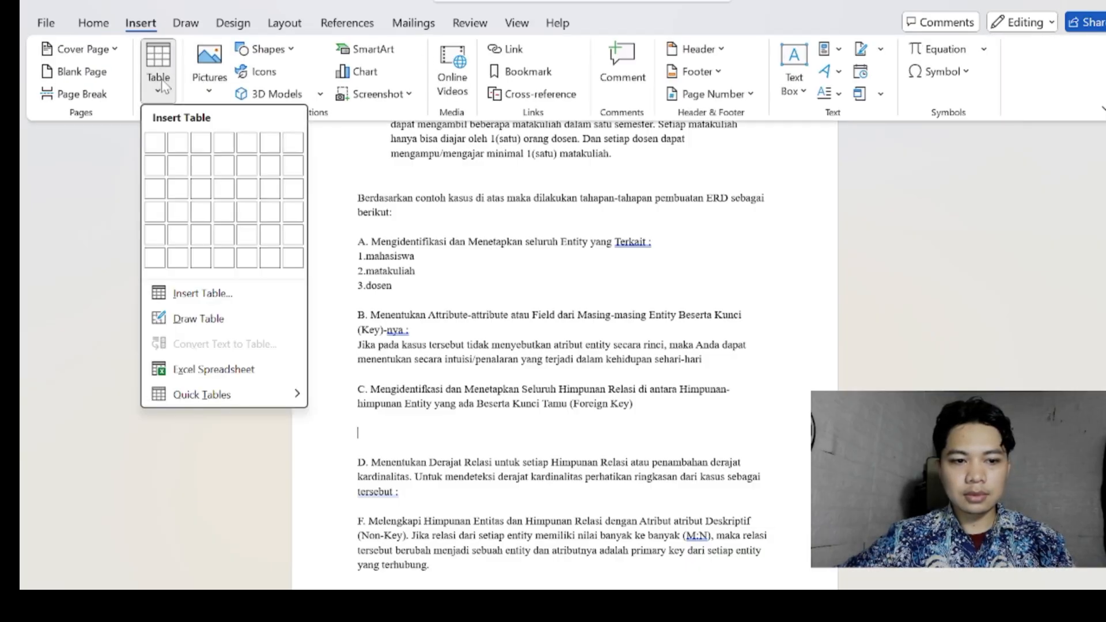
left_click(222, 214)
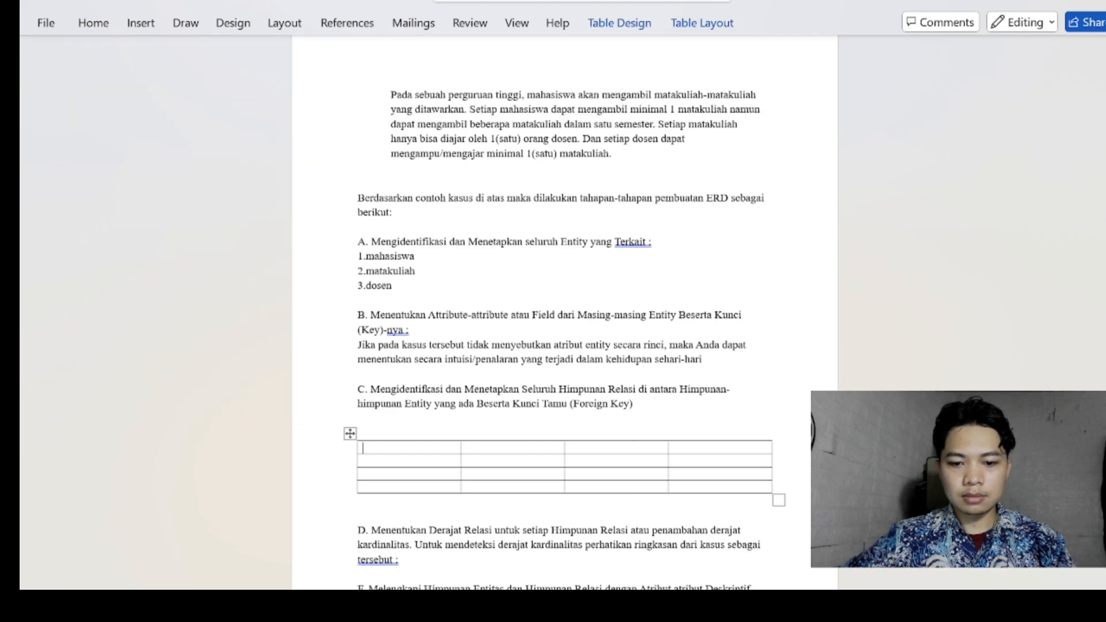
scroll(742, 466, "down", 1)
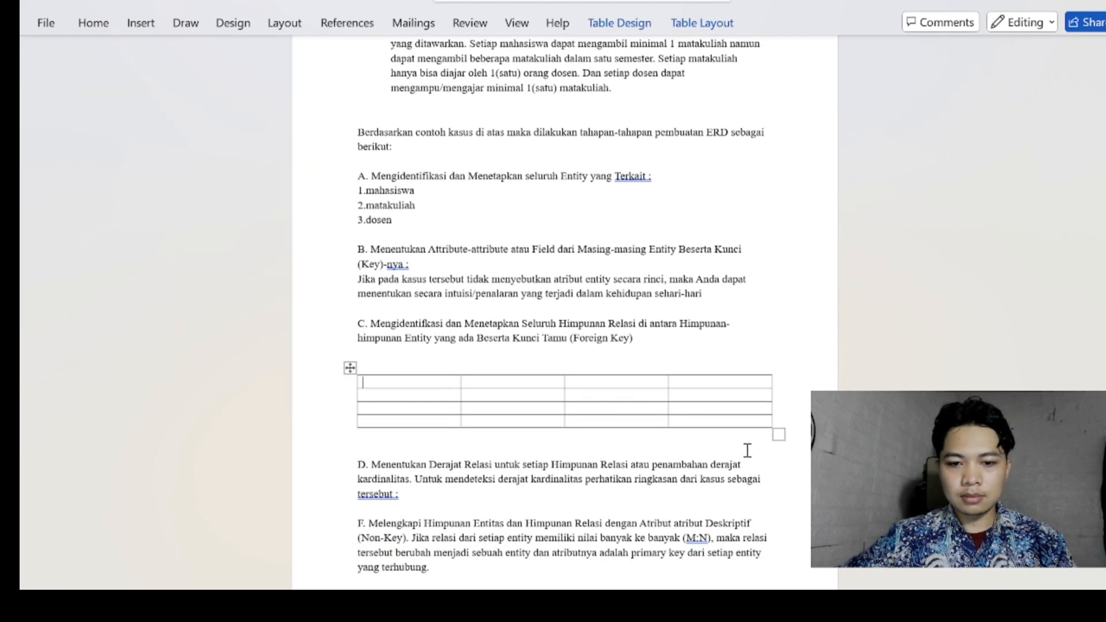
Enter "entity" and "mahasiswa" in the first two header cells of the table.
double_click(421, 384)
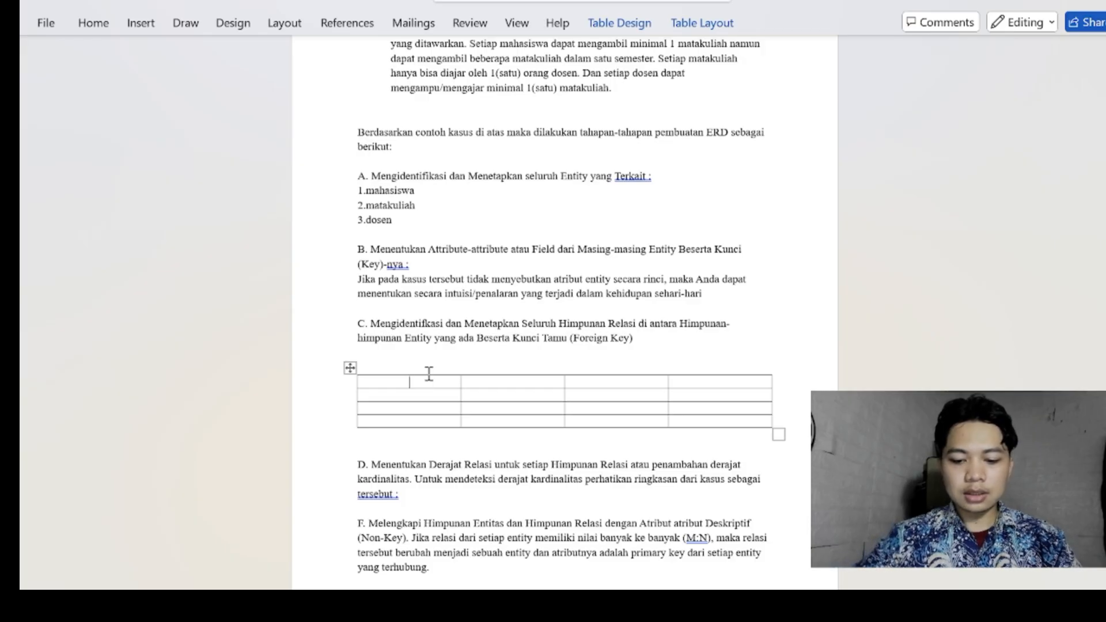
type("ent")
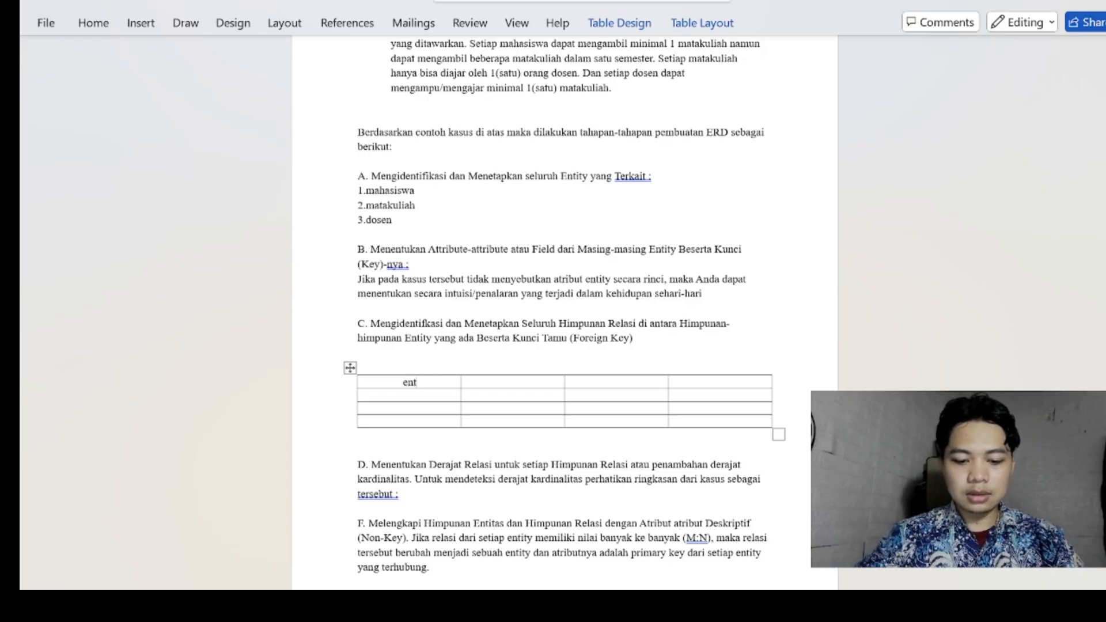
type("ity")
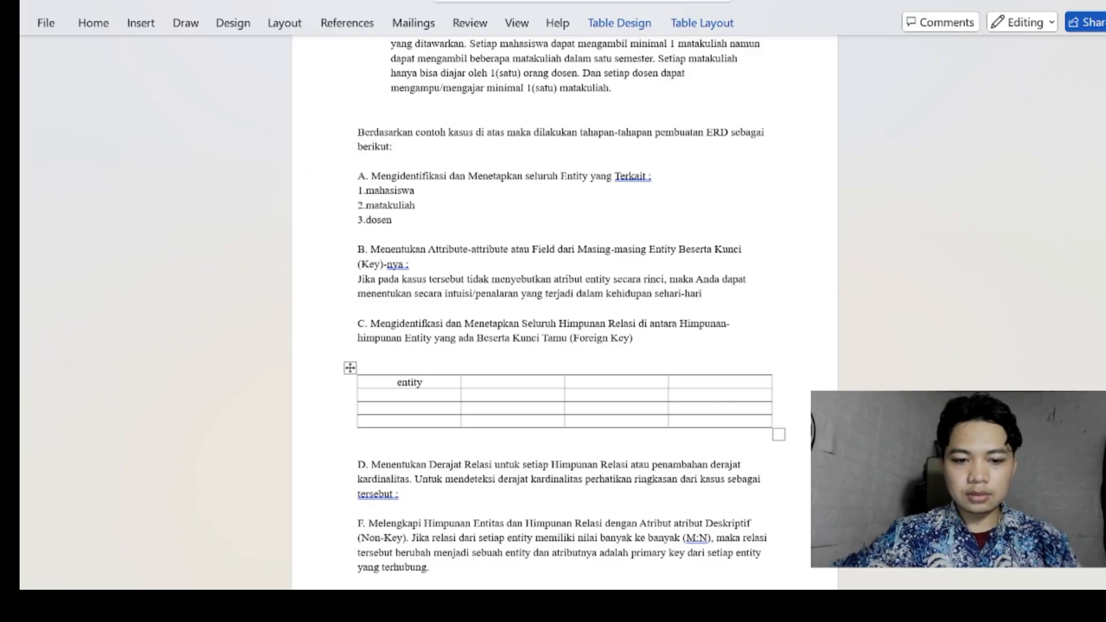
left_click(505, 384)
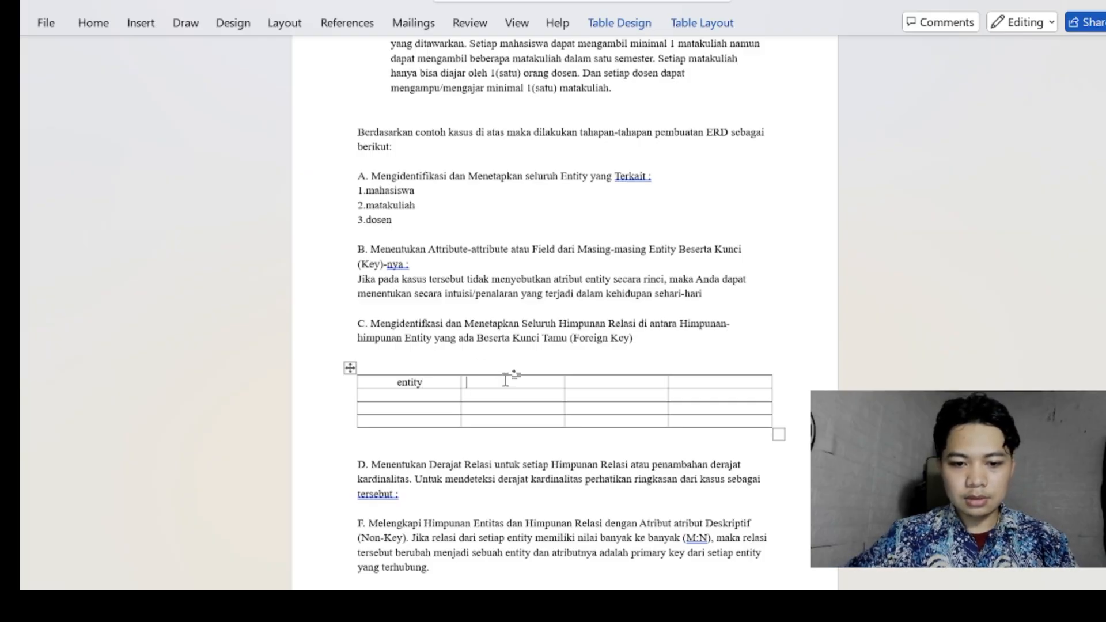
type("maha")
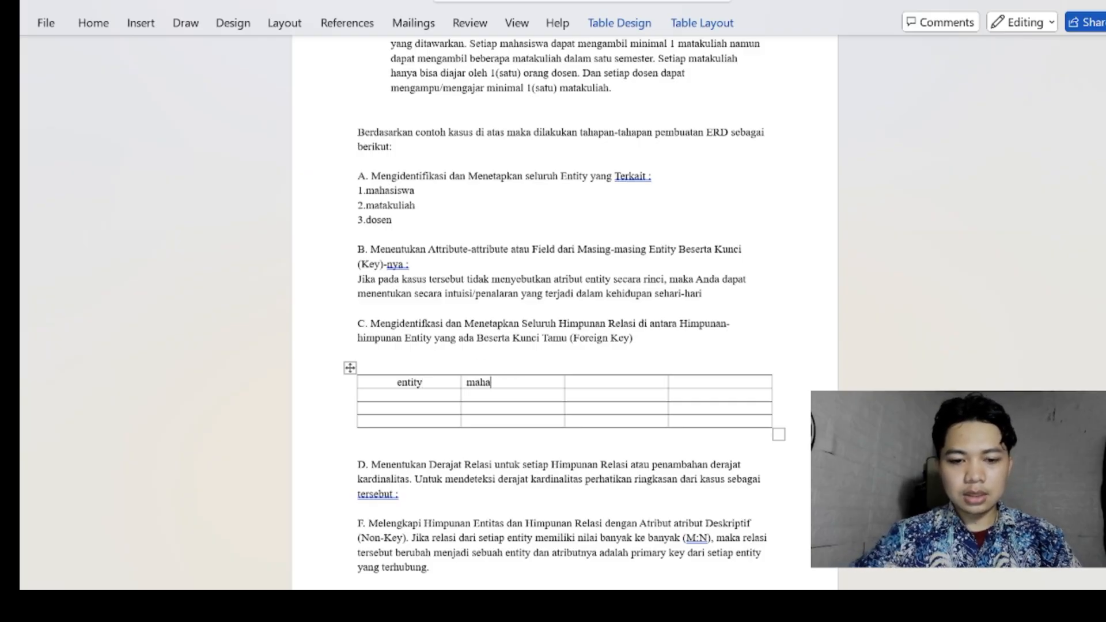
type("siswa")
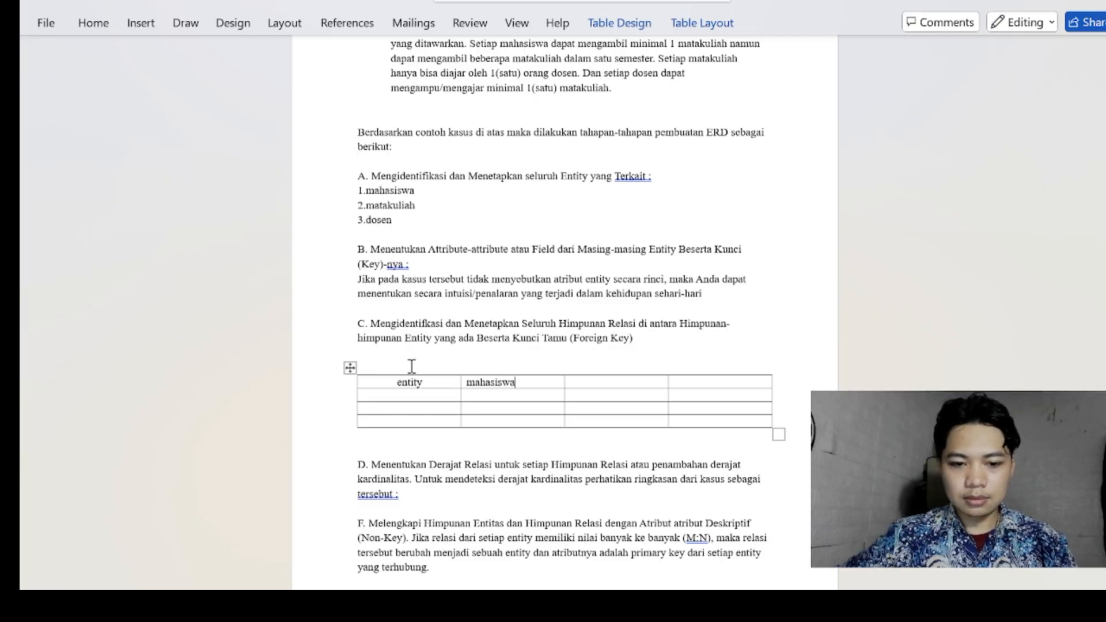
Center the text in all cells of the table.
left_click_drag(382, 382, 697, 424)
left_click(102, 27)
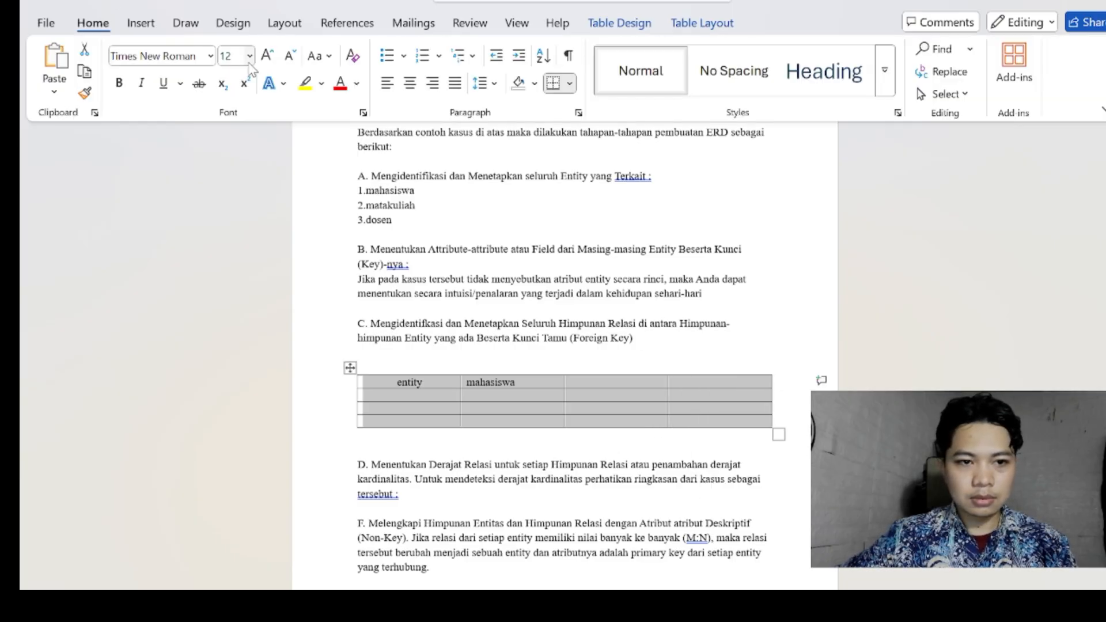
left_click(410, 84)
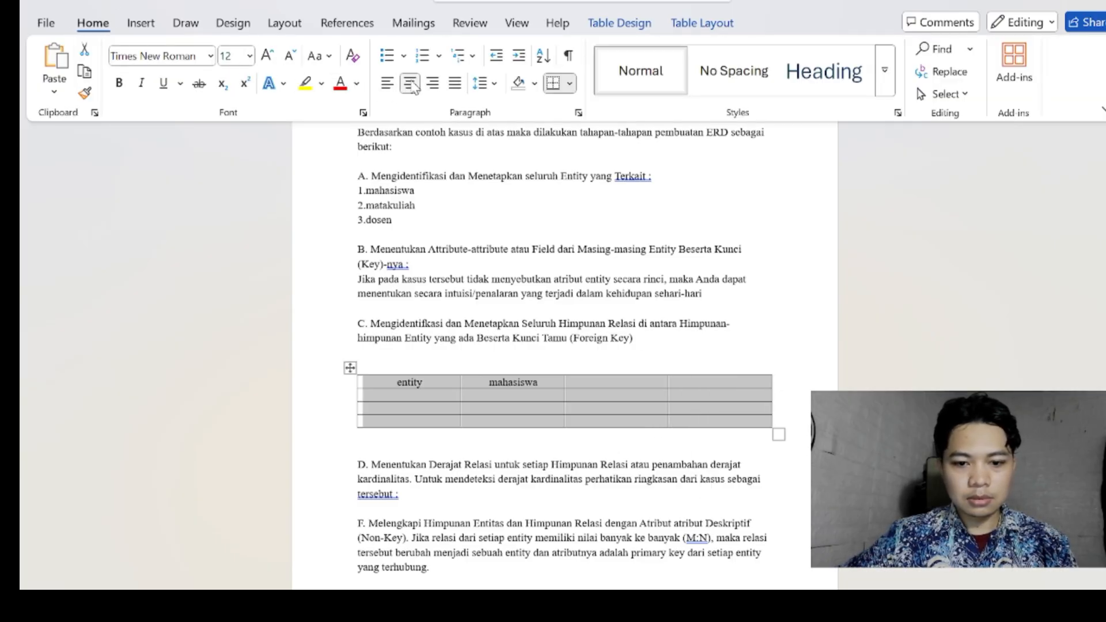
Copy "mahasiswa" from the header row into the first cell of the second row.
left_click(406, 395)
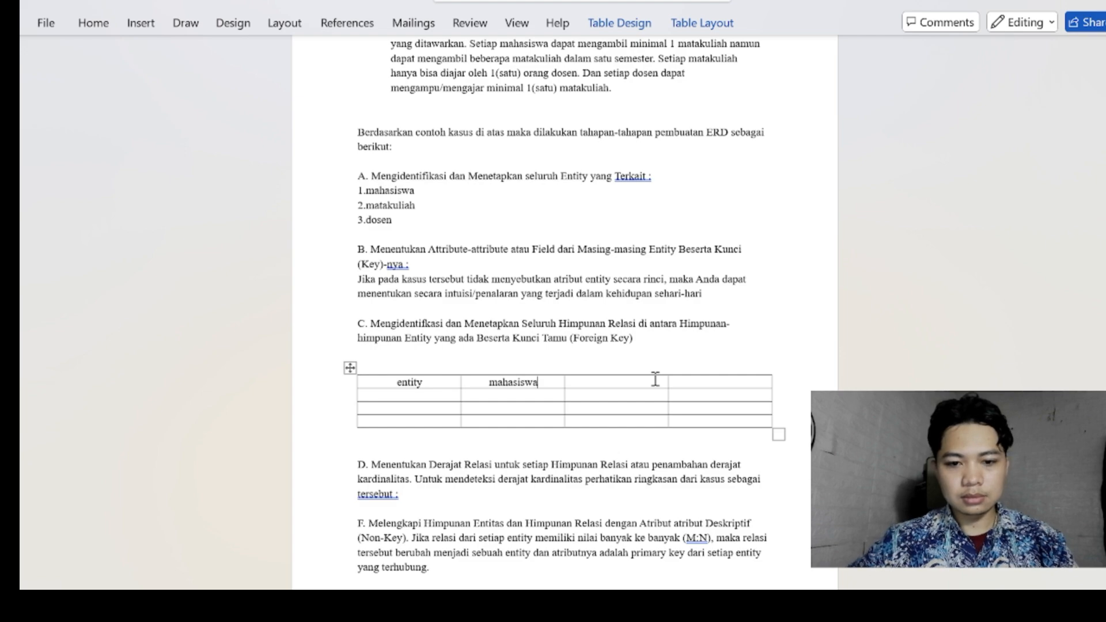
key("shift+Right")
key("ctrl+c")
key("Down")
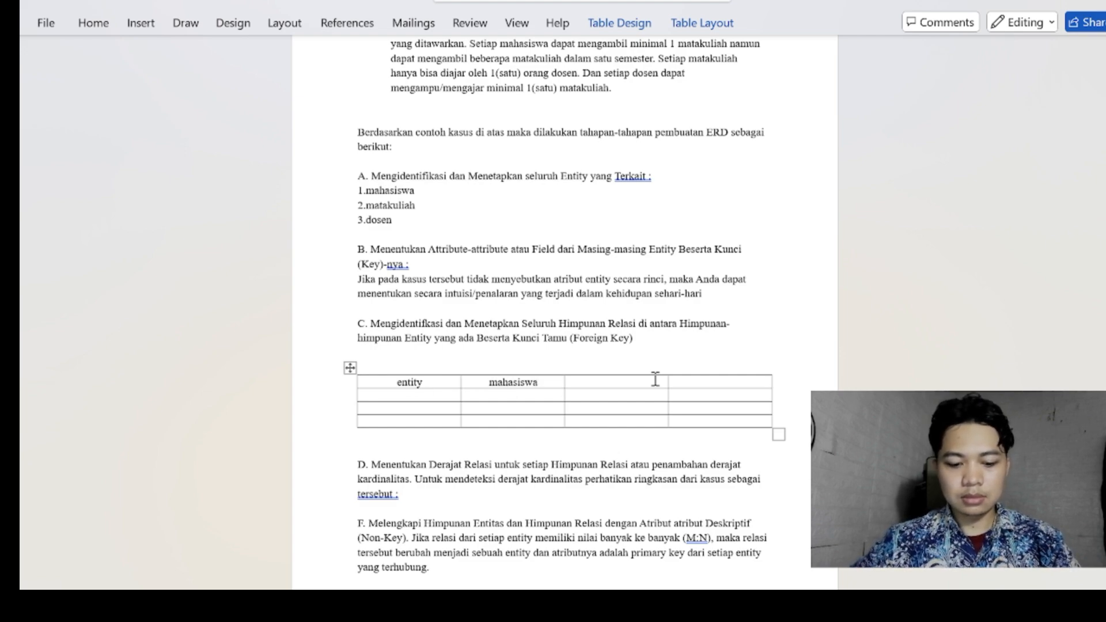
key("ctrl+v")
Enter "matakuliah" in the first cell of the third row and copy it into the third header cell.
key("Down")
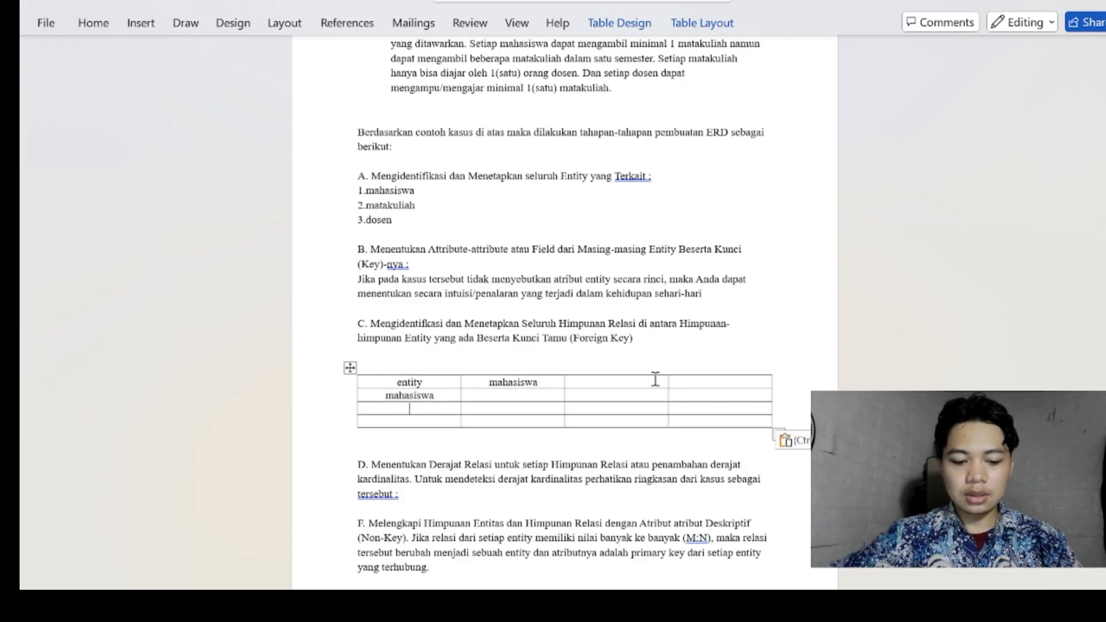
type("matakulia")
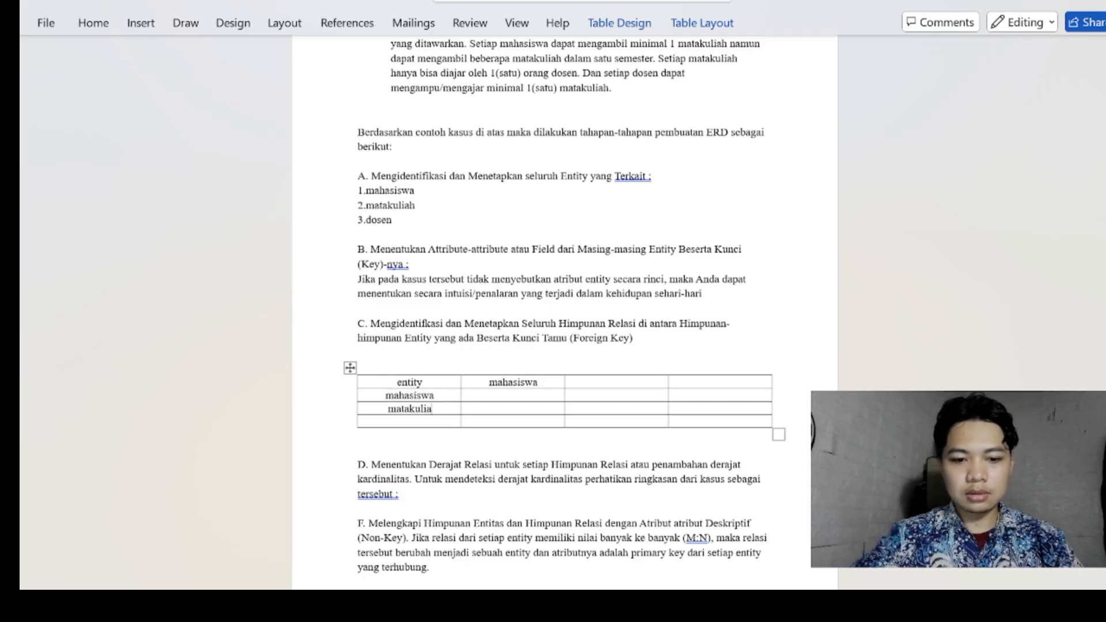
type("h")
key("shift+Home")
key("ctrl+c")
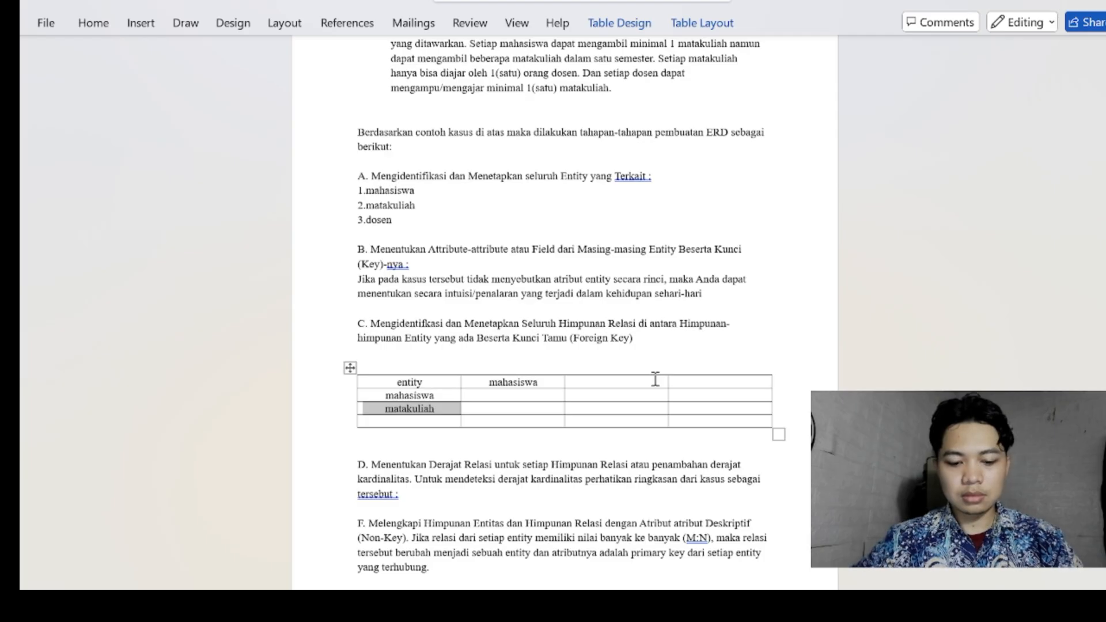
key("Tab")
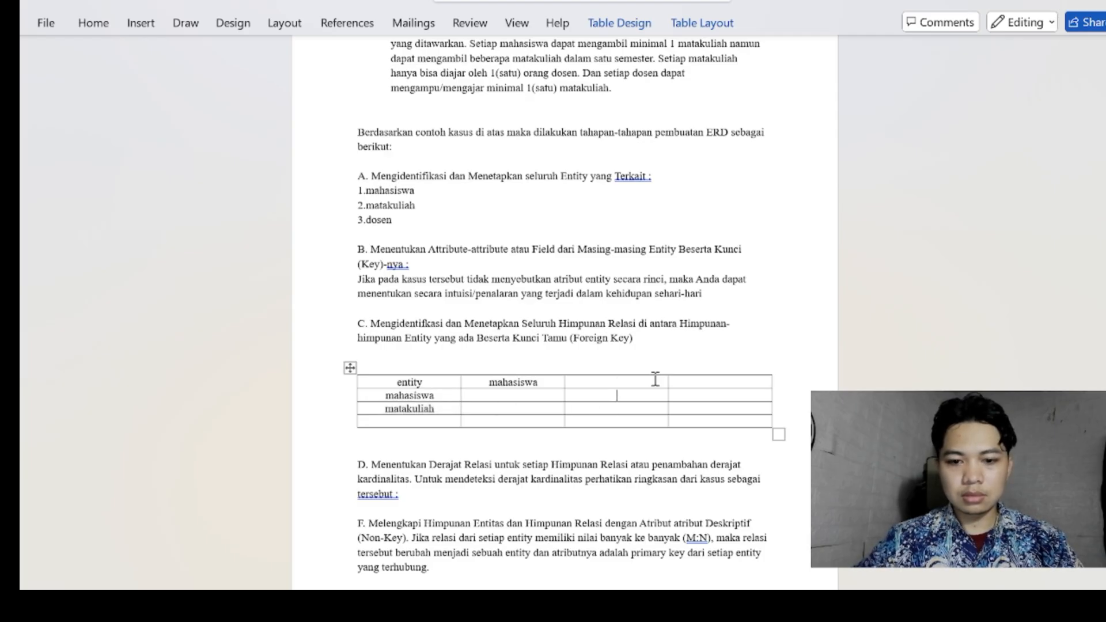
left_click(655, 379)
key("ctrl+v")
Enter "dosen" in the fourth header cell and copy it into the first cell of the last row.
key("Tab")
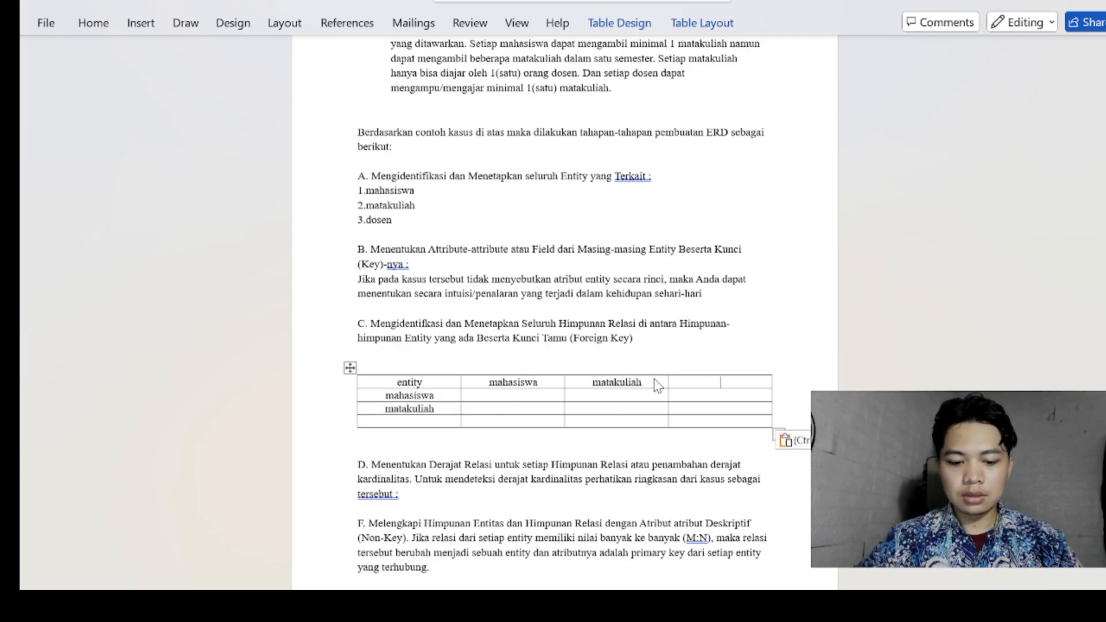
type("do")
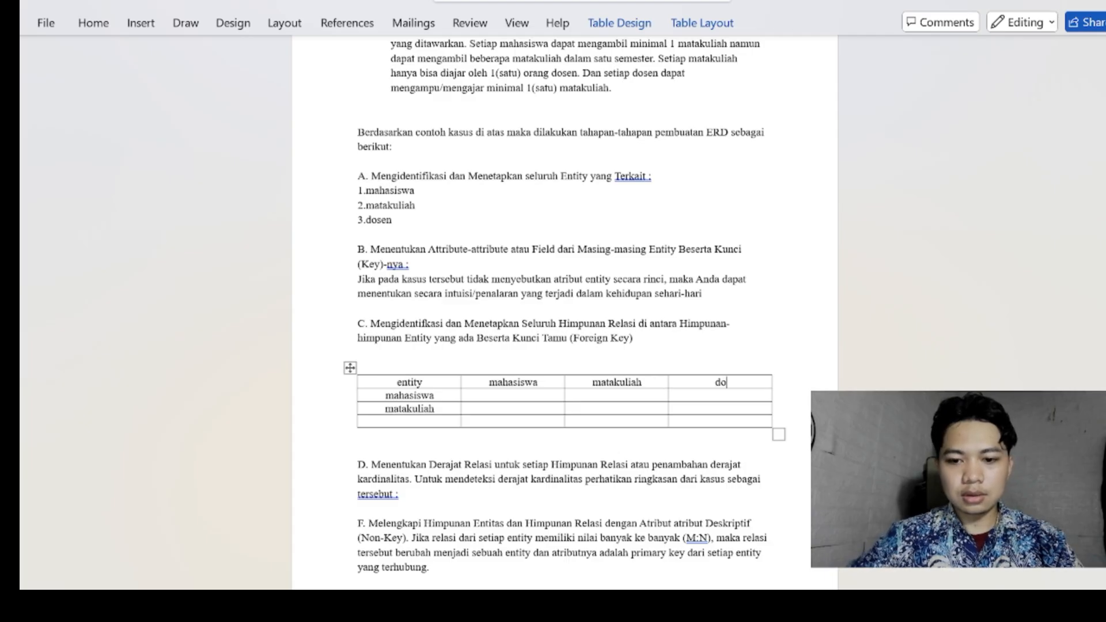
type("sen")
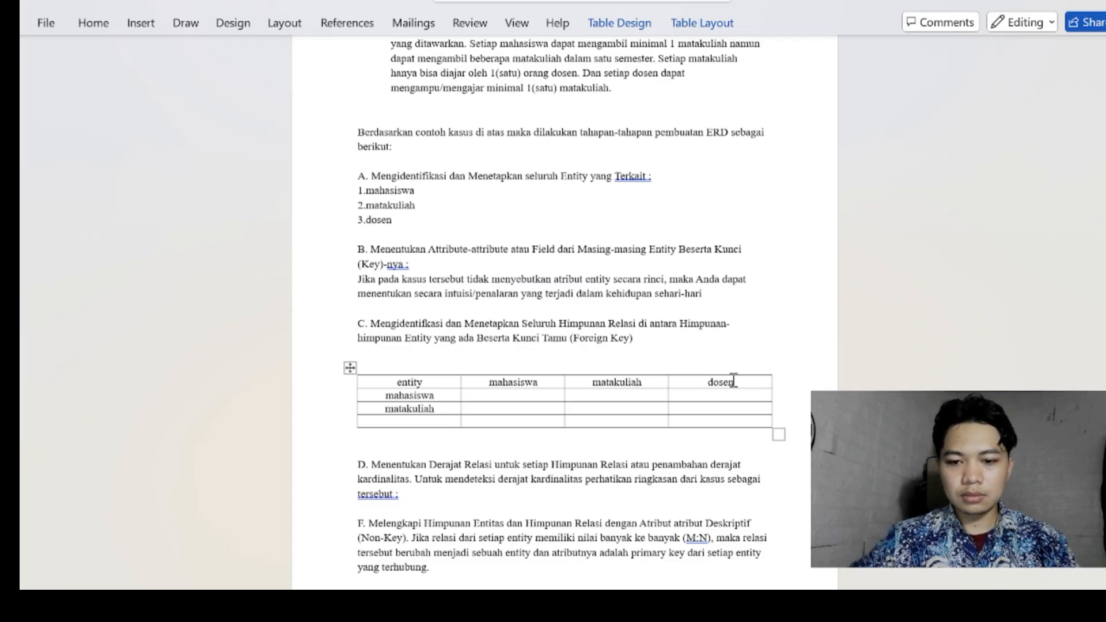
key("shift+Left")
key("ctrl+c")
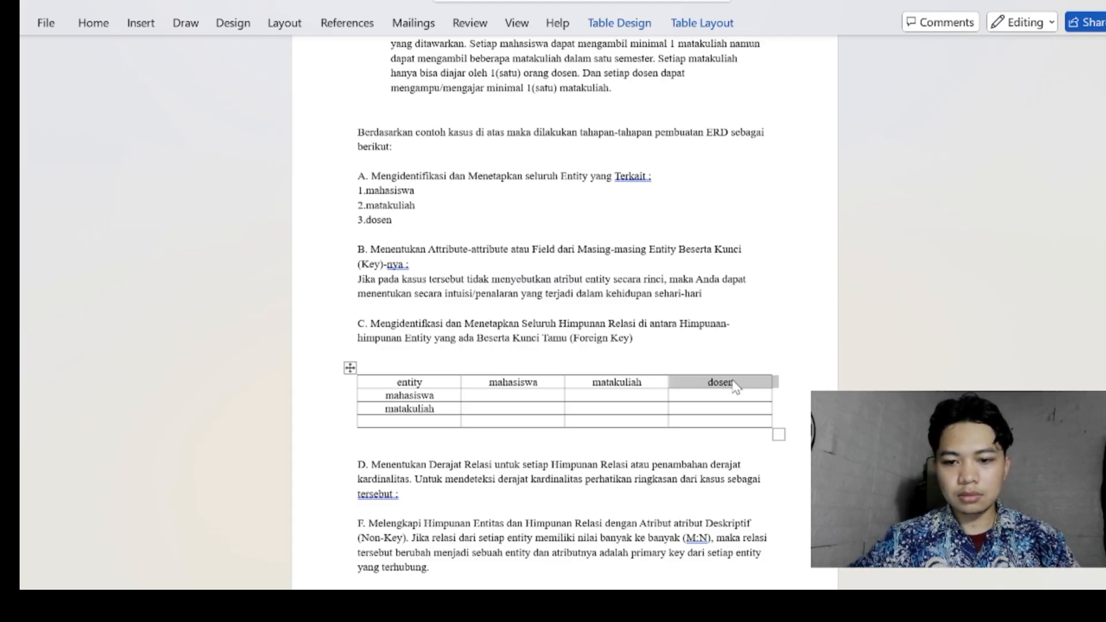
key("Down")
key("Down")
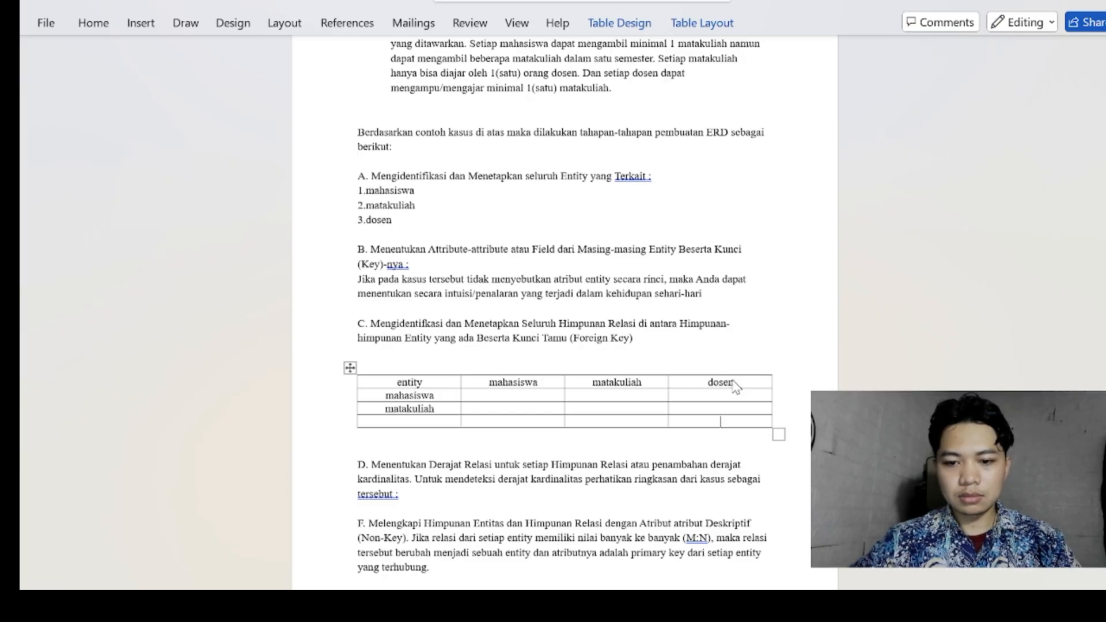
key("Down")
key("Down")
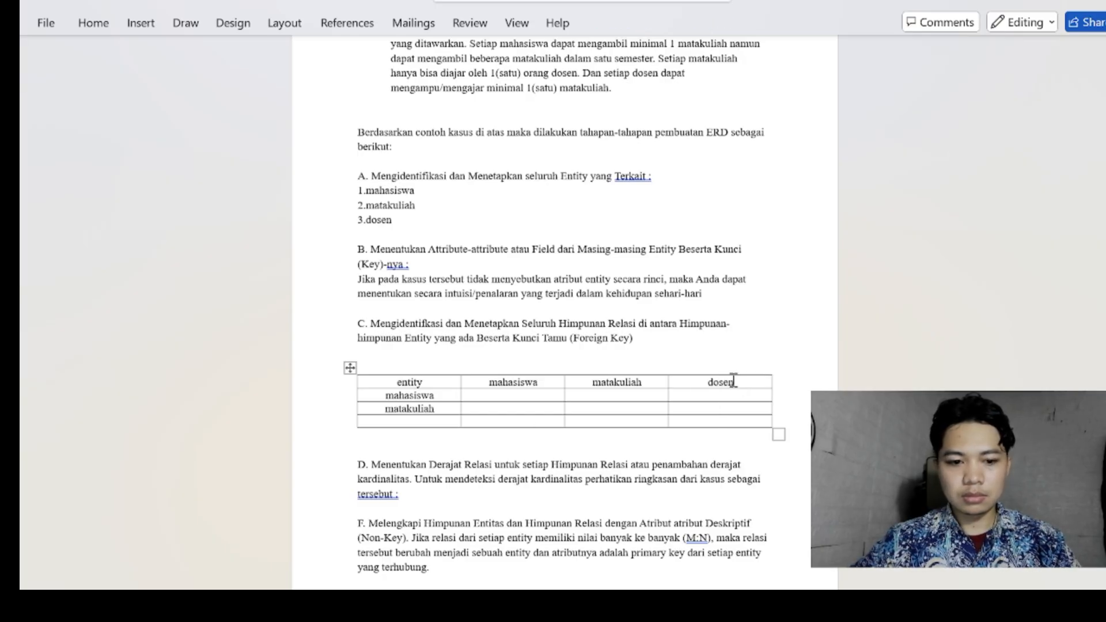
key("Up")
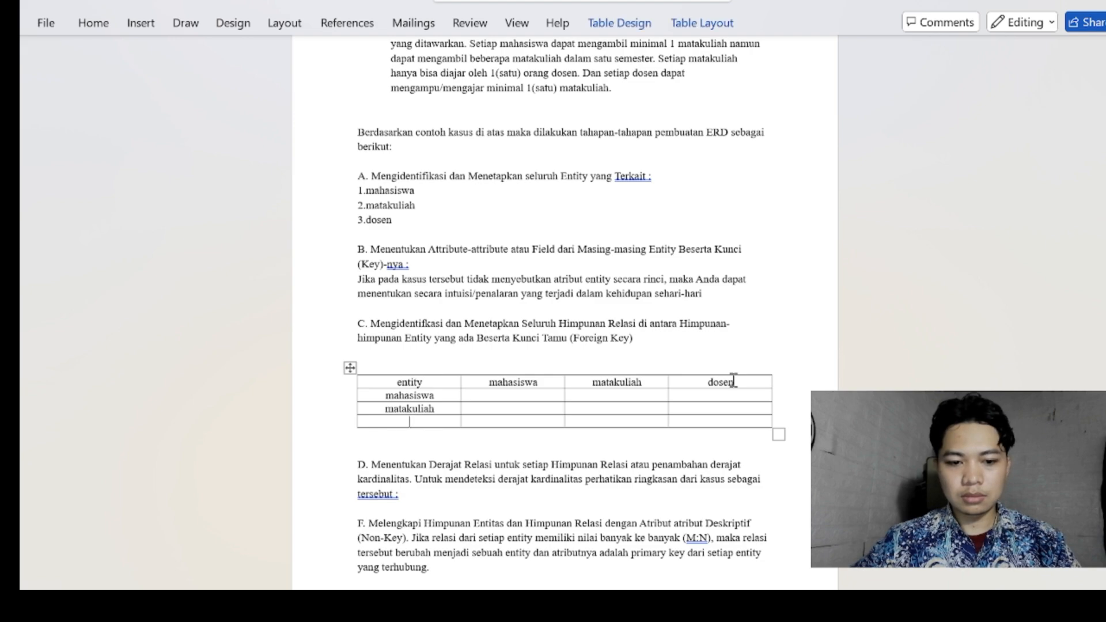
key("ctrl+v")
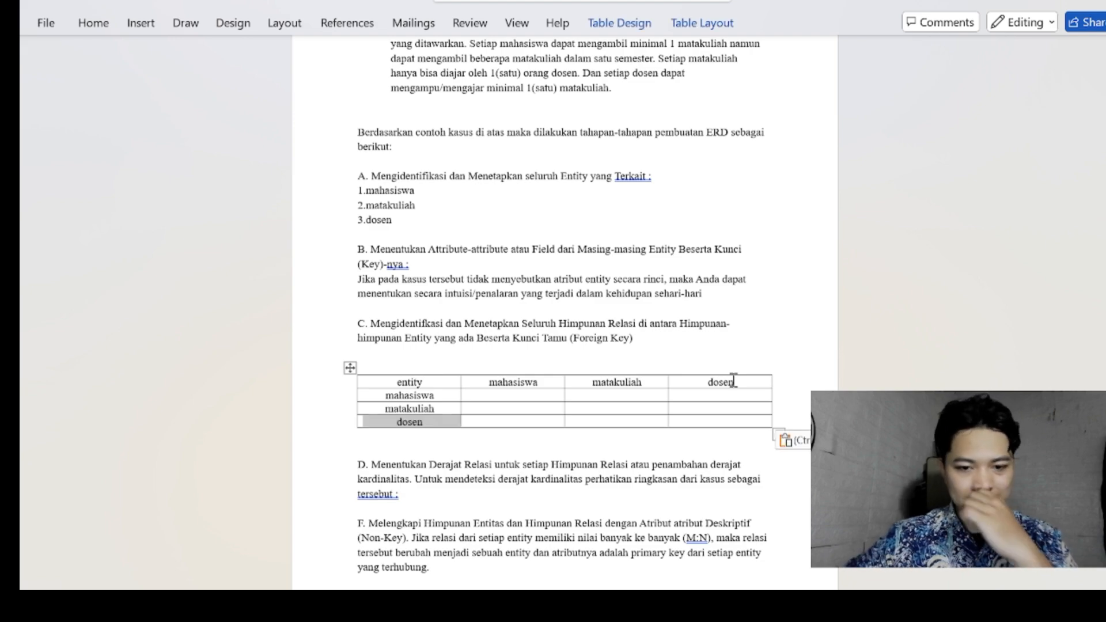
Enter "meregristrasi" in the cell where the mahasiswa row meets the matakuliah column.
left_click(505, 410)
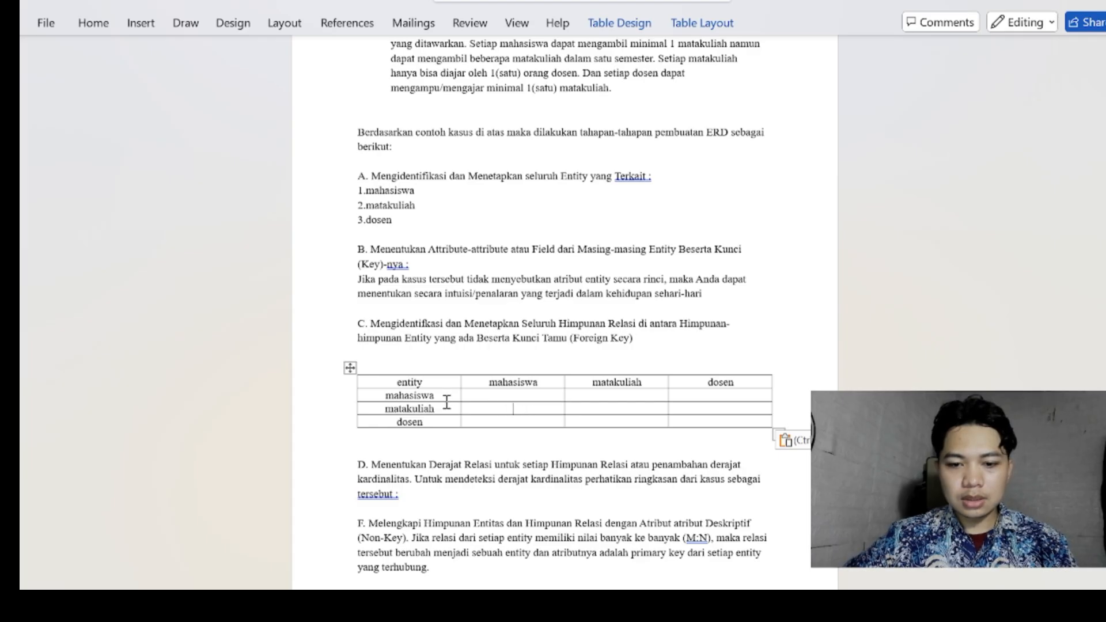
left_click(620, 395)
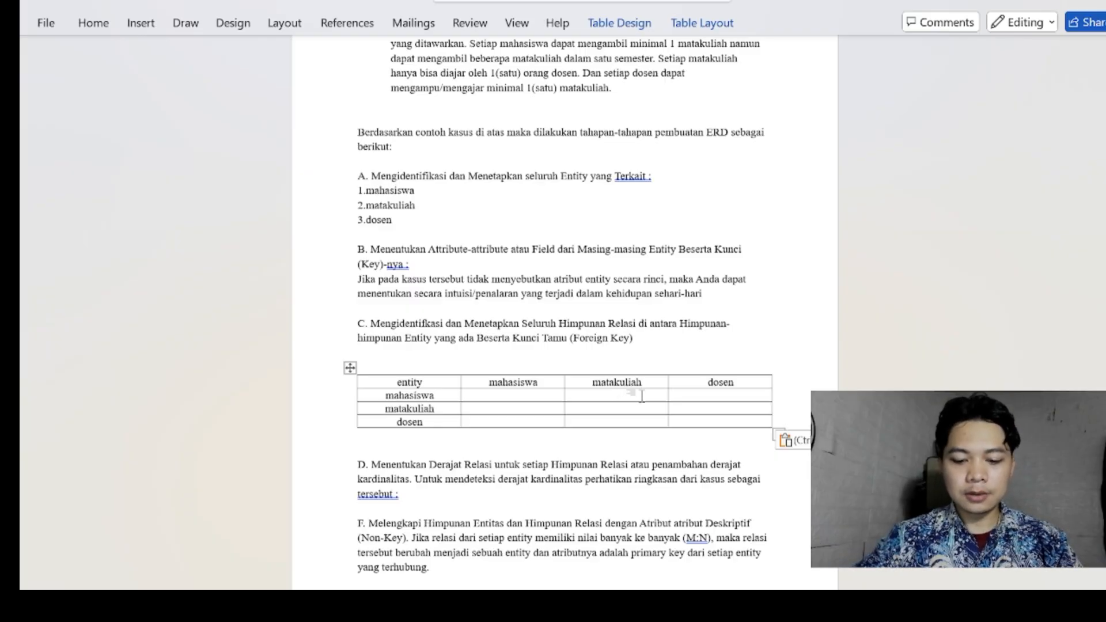
type("mere")
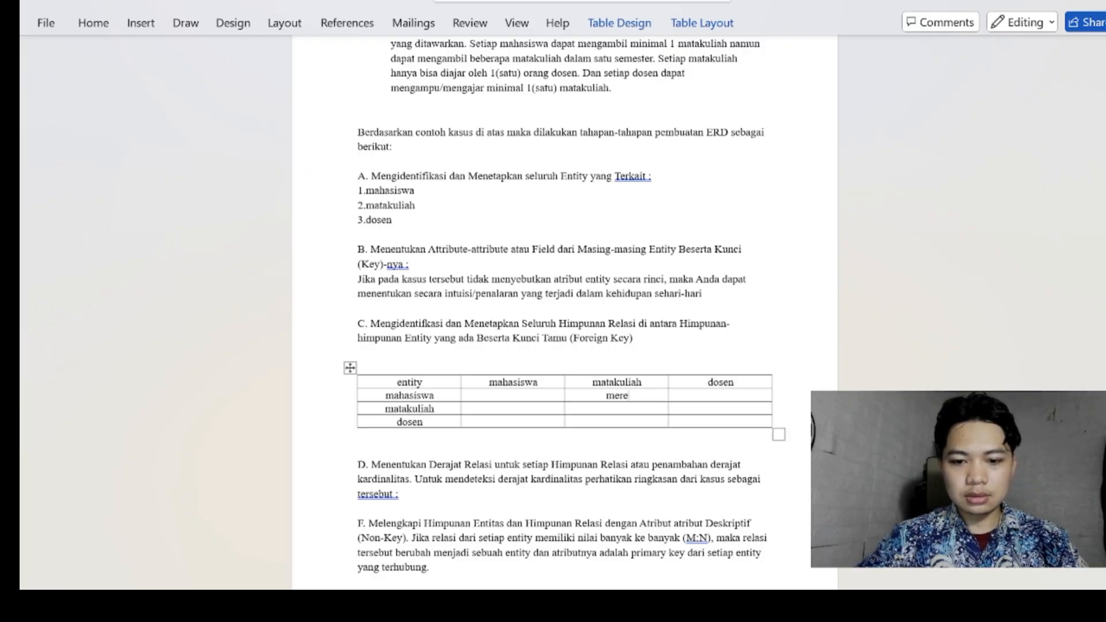
type("gri")
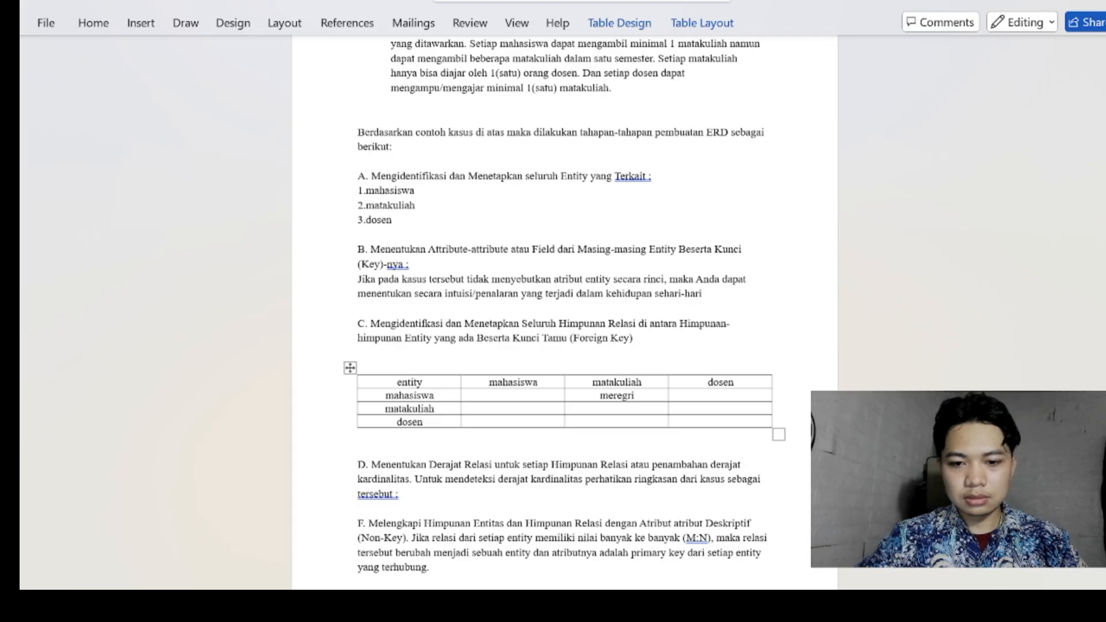
key("BackSpace")
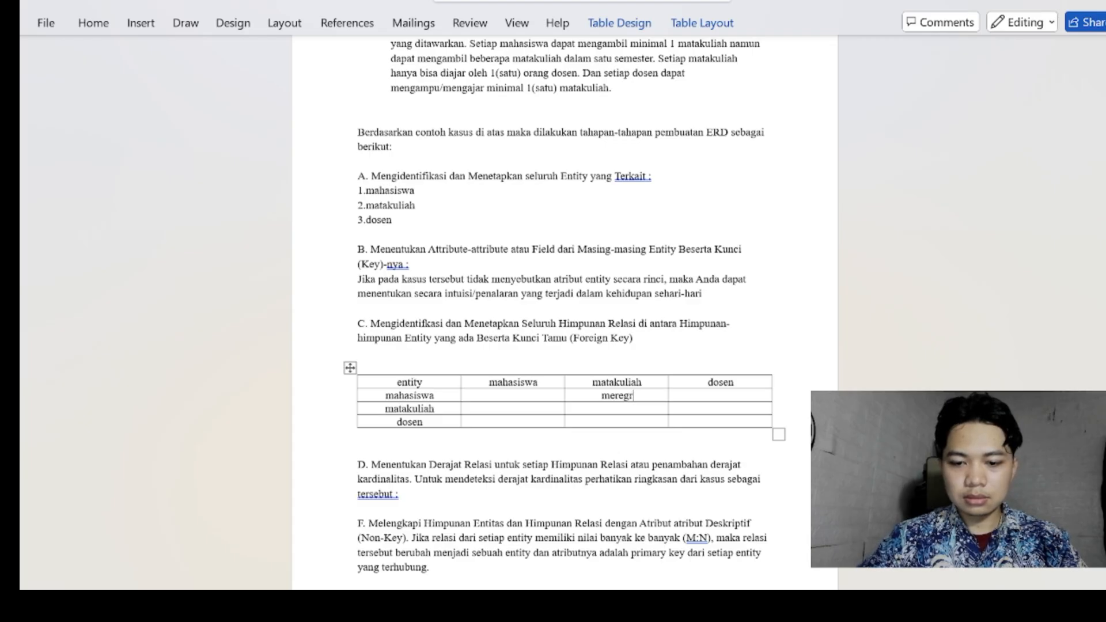
type("is")
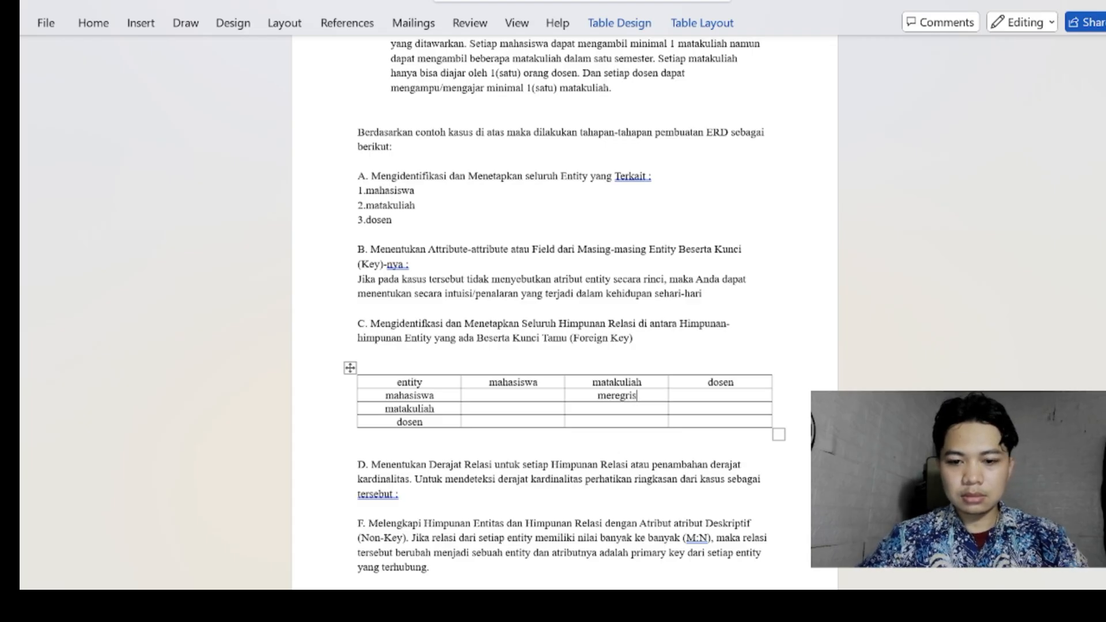
type("trasi")
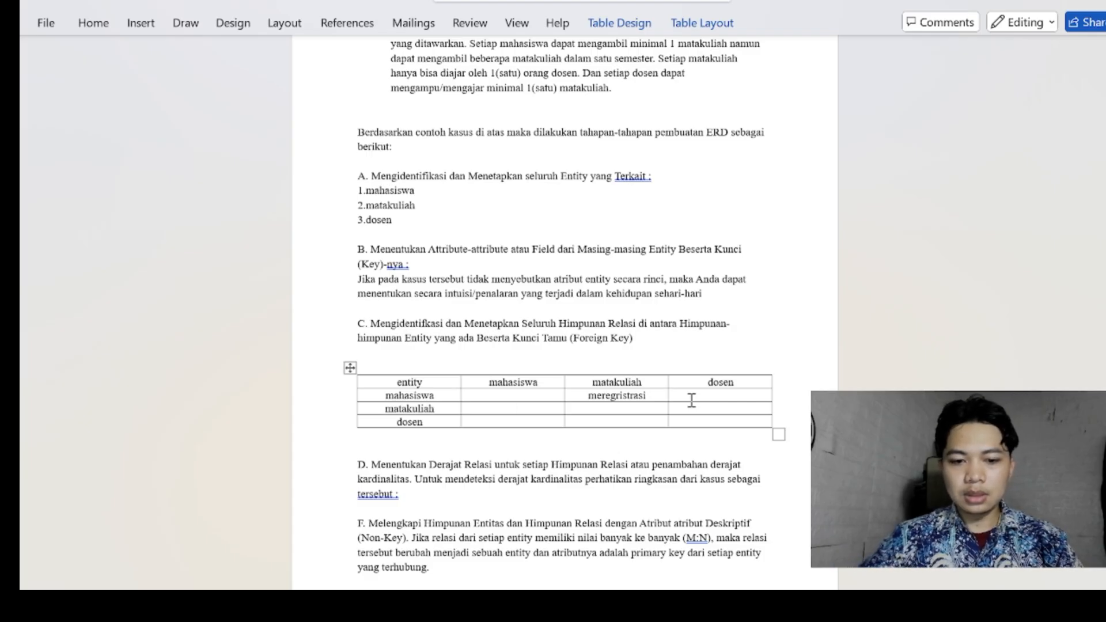
Fill the matakuliah row with "diregistrasi" under mahasiswa and "diajarkan" under dosen.
type("di")
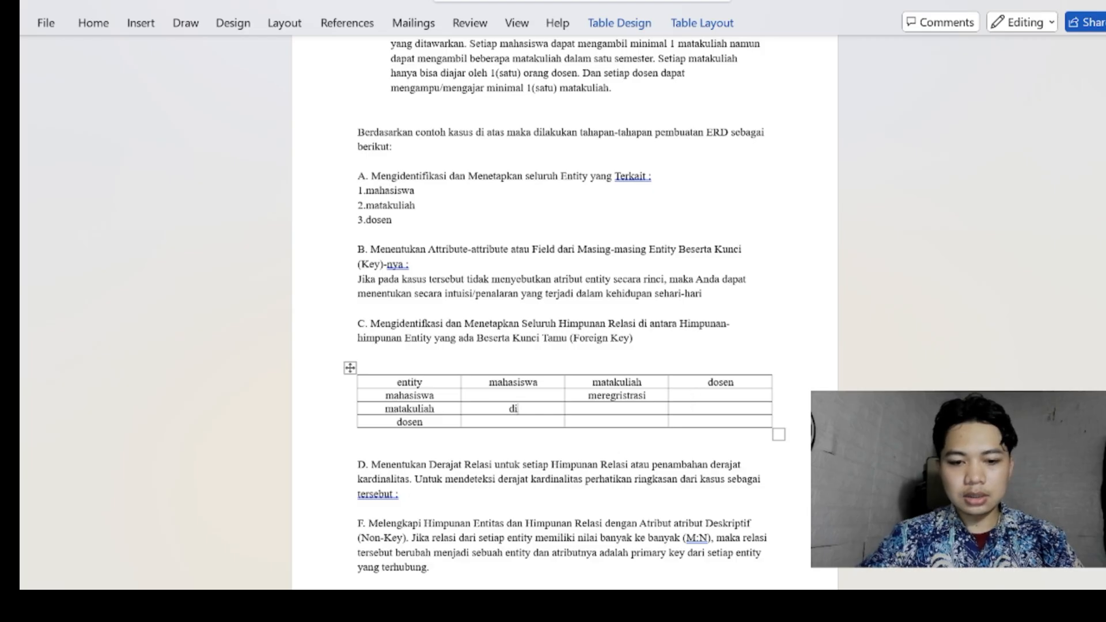
type("regi")
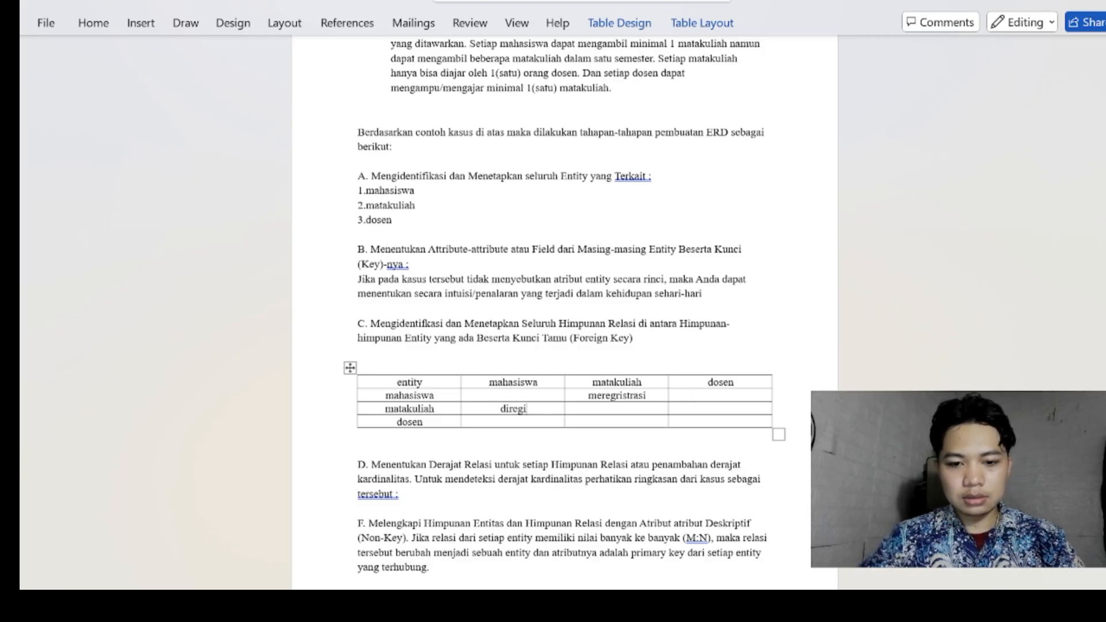
type("strasi")
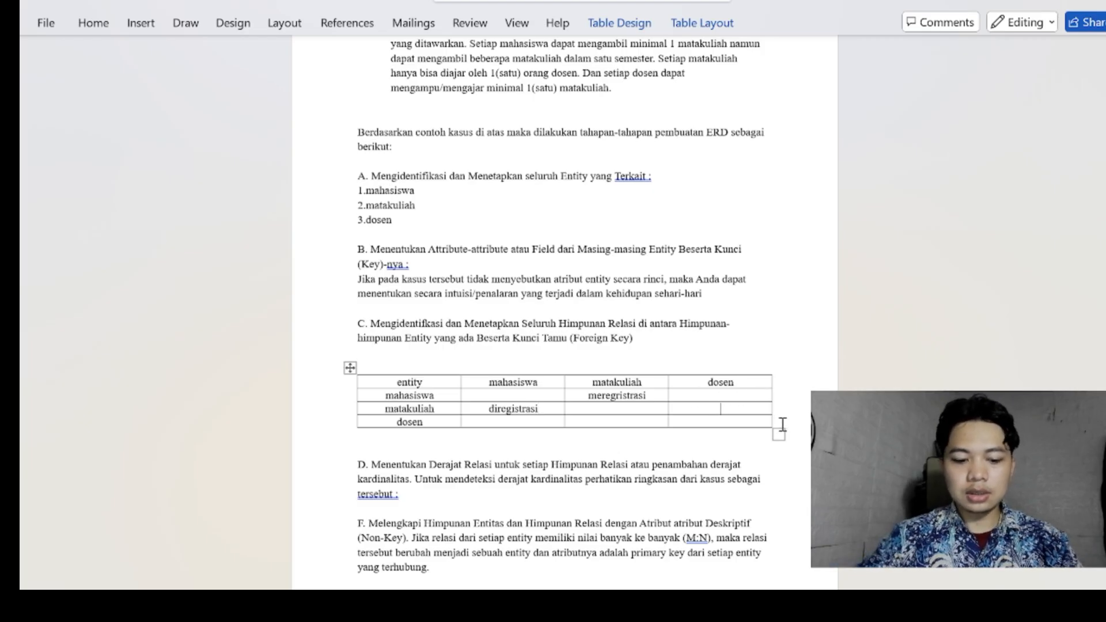
type("dia")
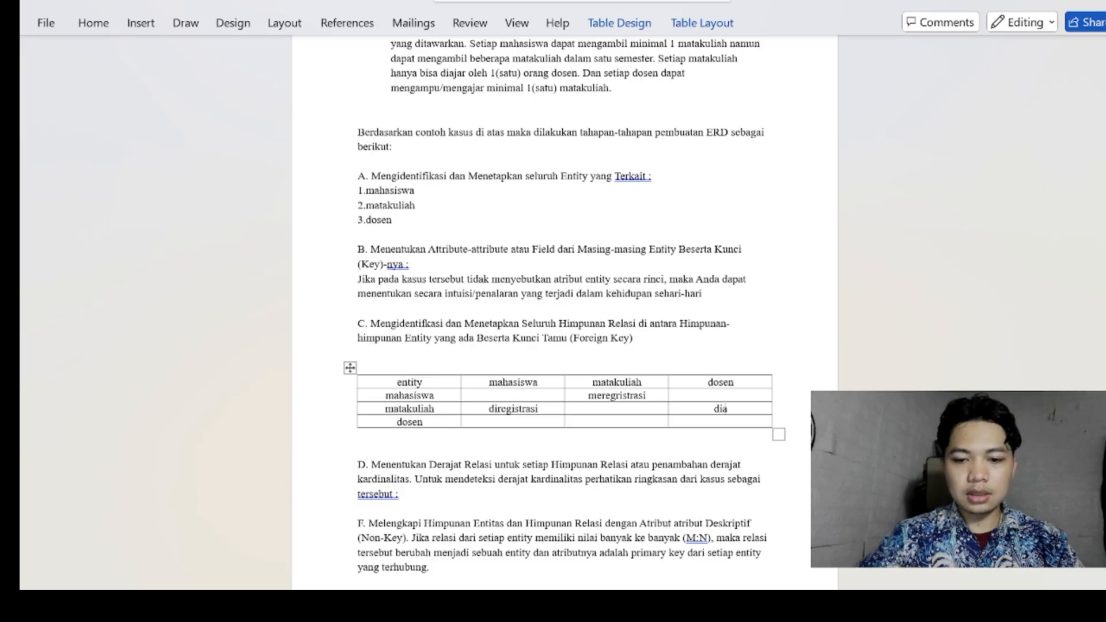
type("jarkan")
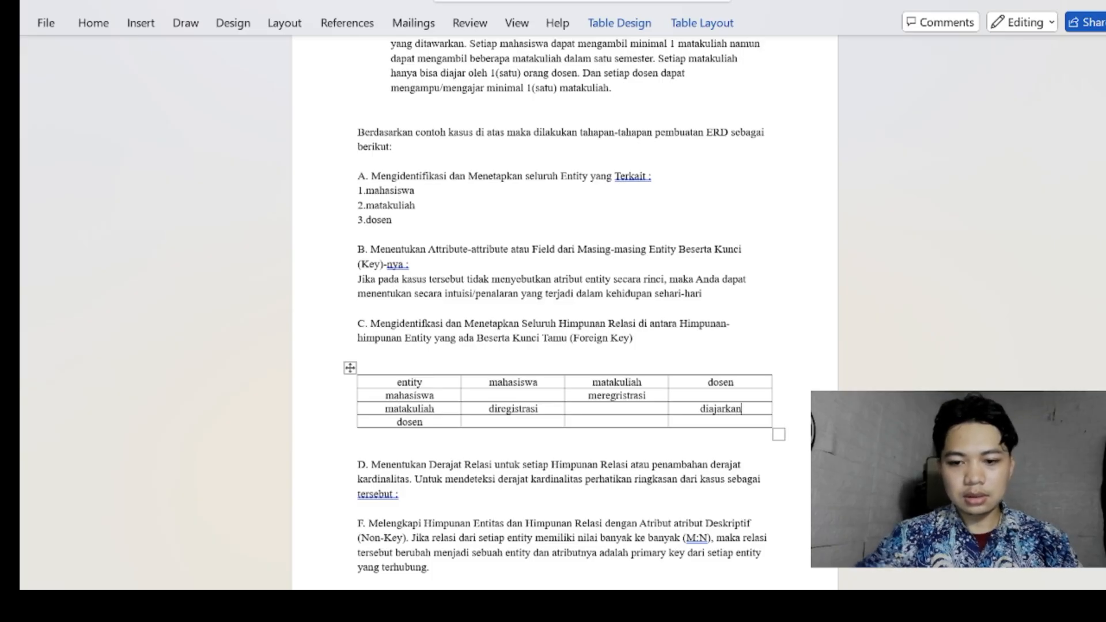
Enter "mengajarkan" in the cell where the dosen row meets the matakuliah column.
left_click(623, 422)
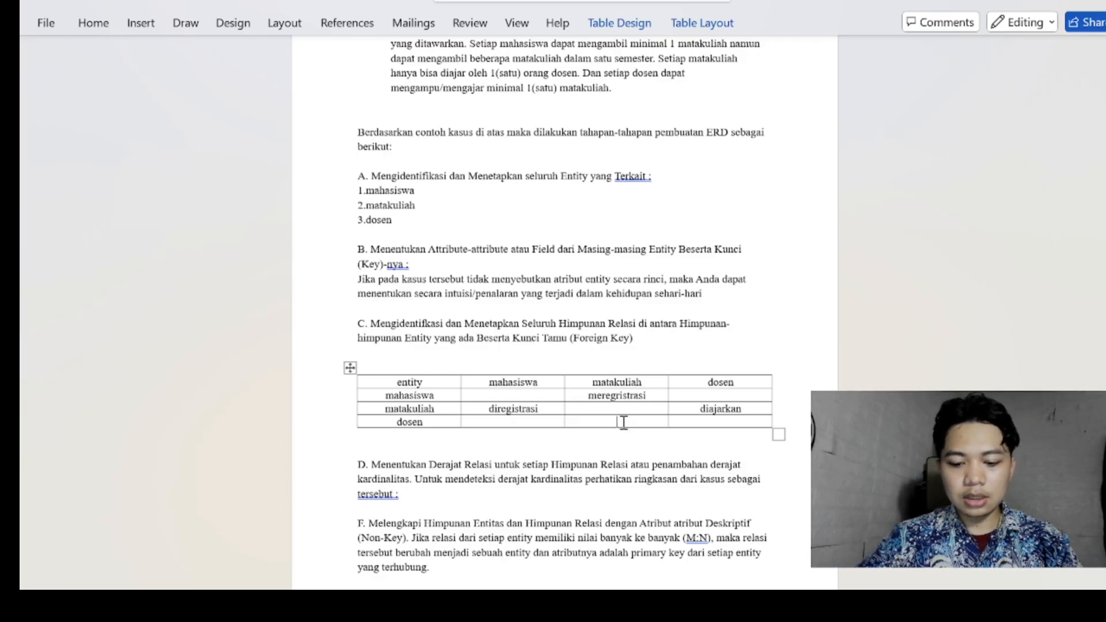
type("meng")
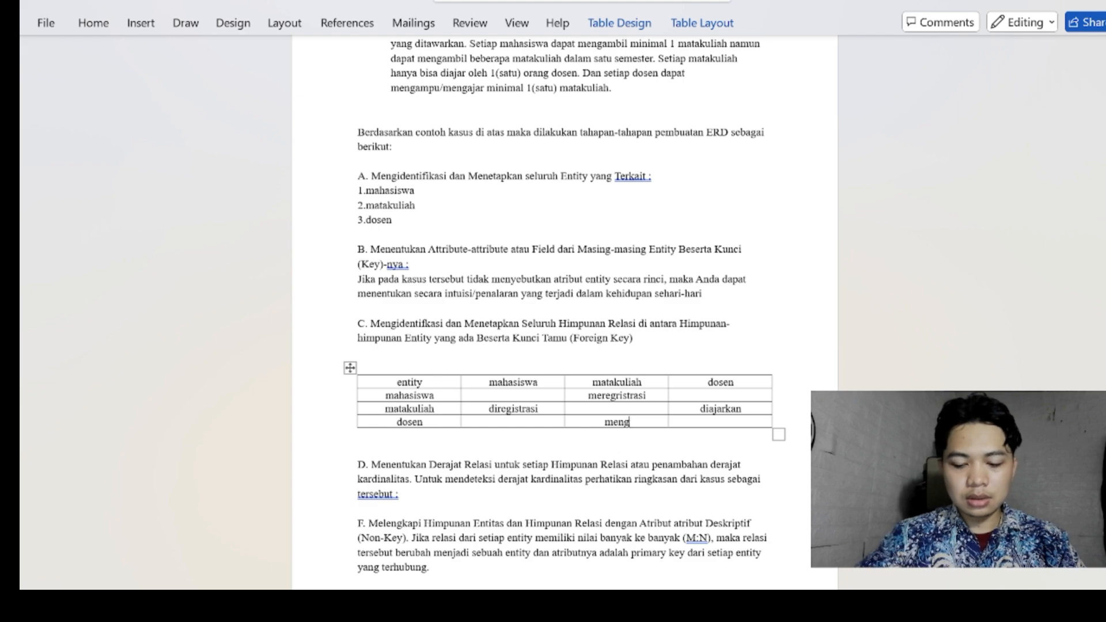
type("ajarka")
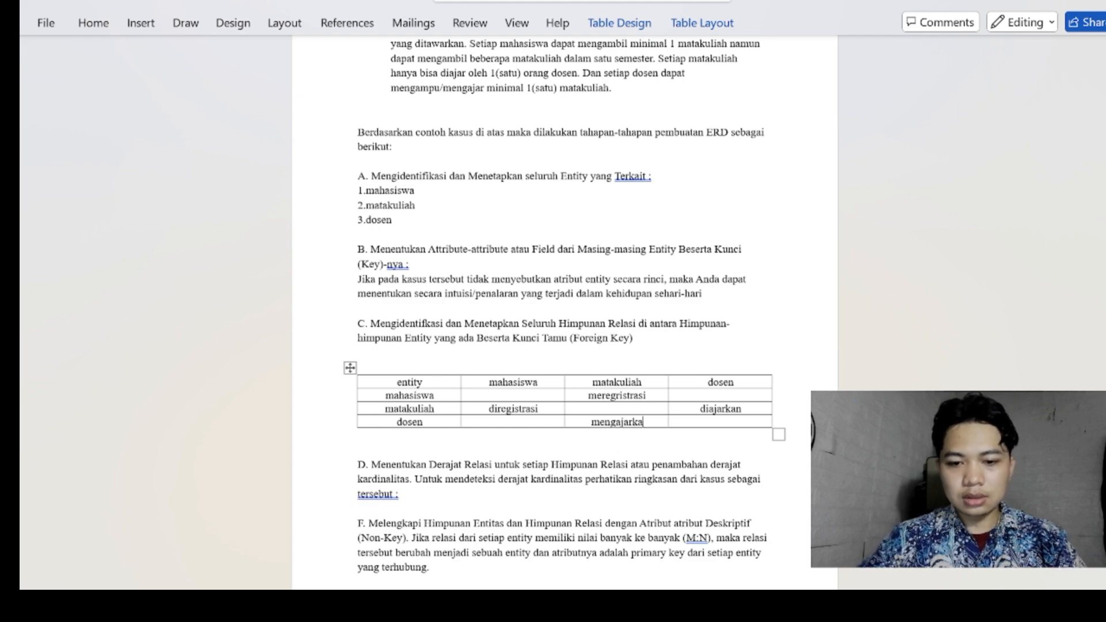
type("n")
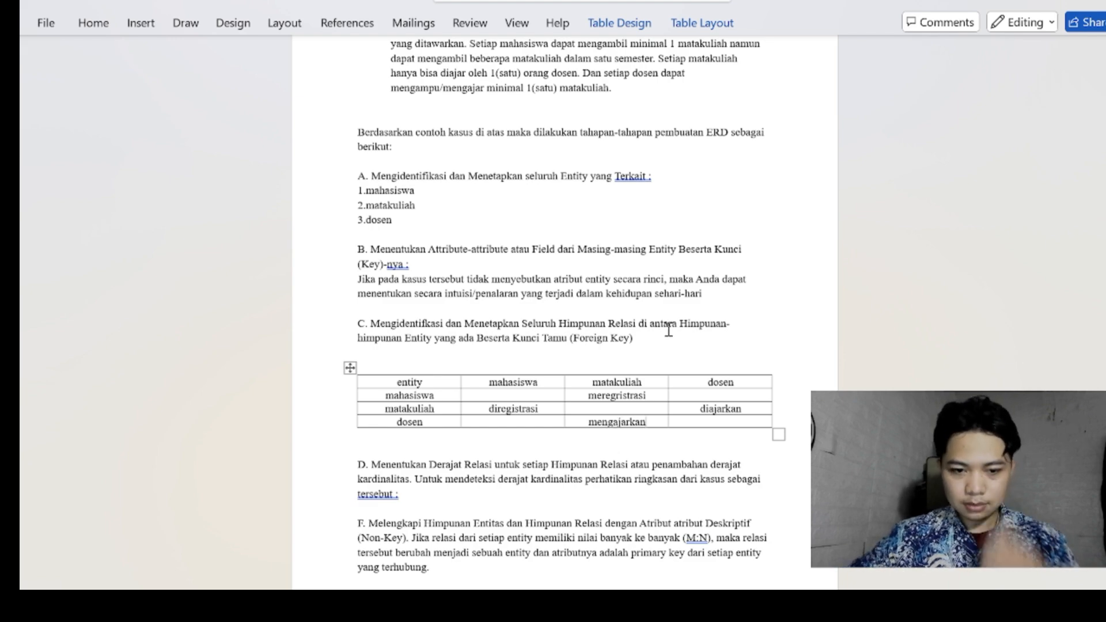
Switch to yEd and add a relationship diamond labelled "meregistrasi" between the mahasiswa and matakuliah entities.
scroll(697, 354, "down", 2)
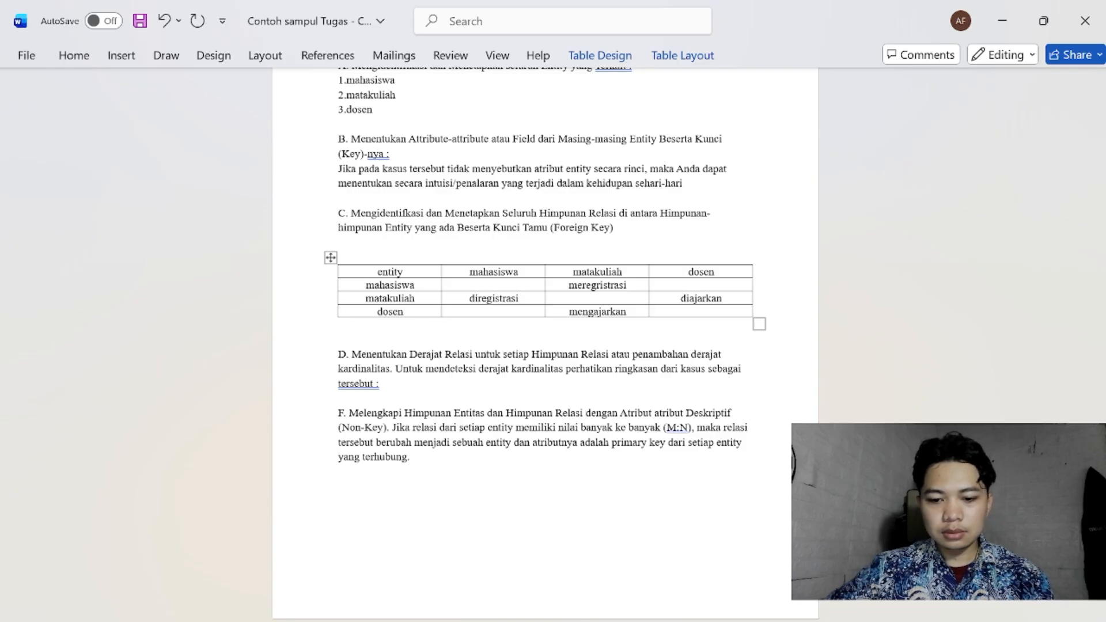
left_click(703, 572)
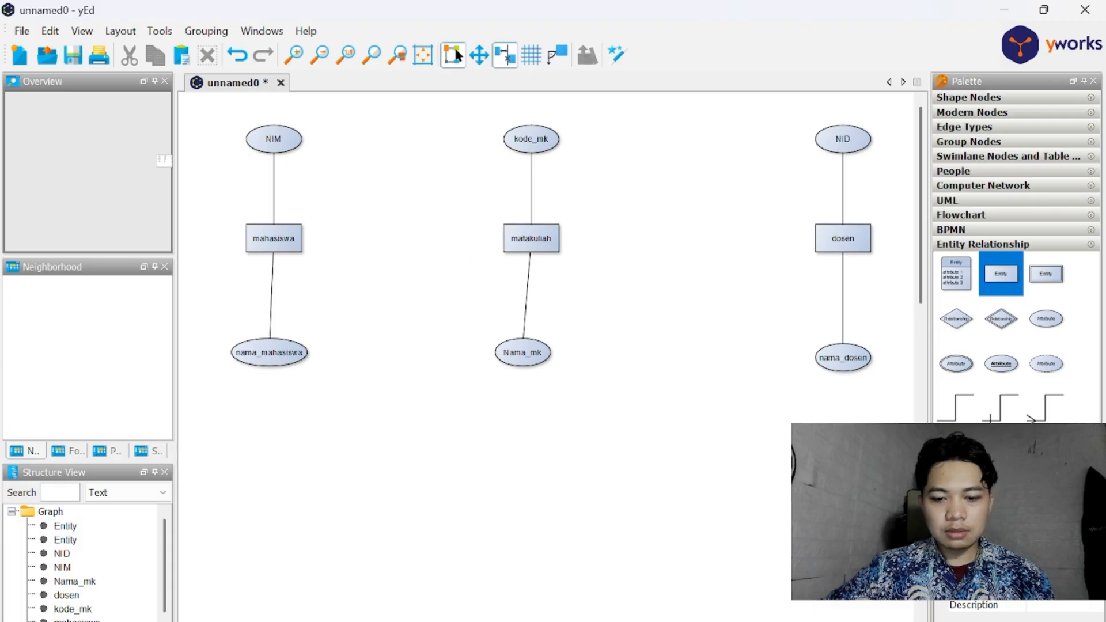
left_click(576, 582)
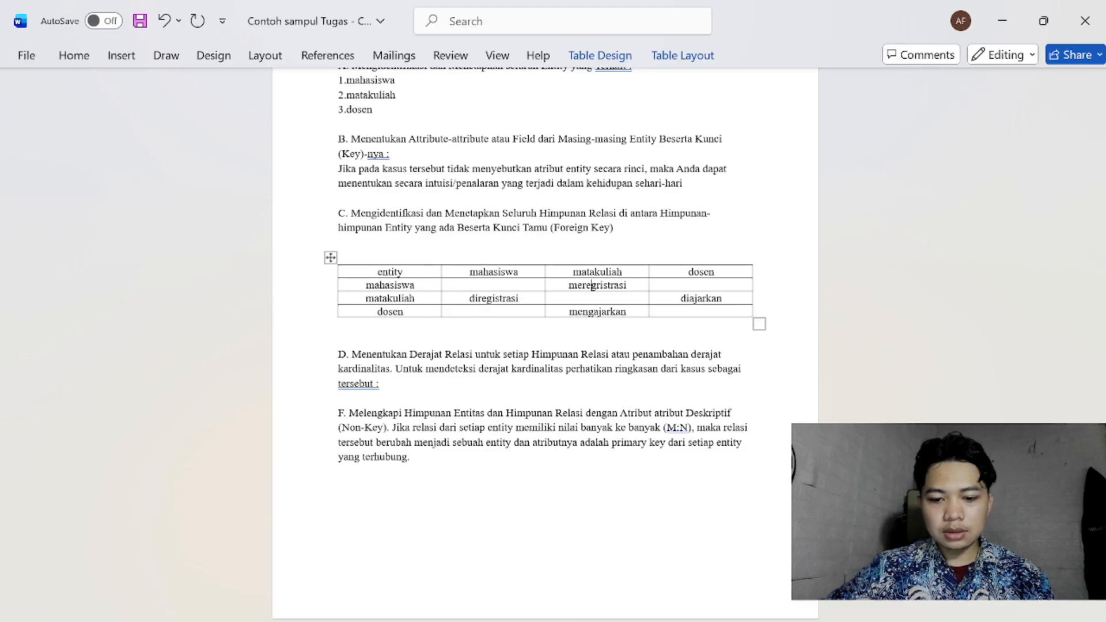
left_click(555, 541)
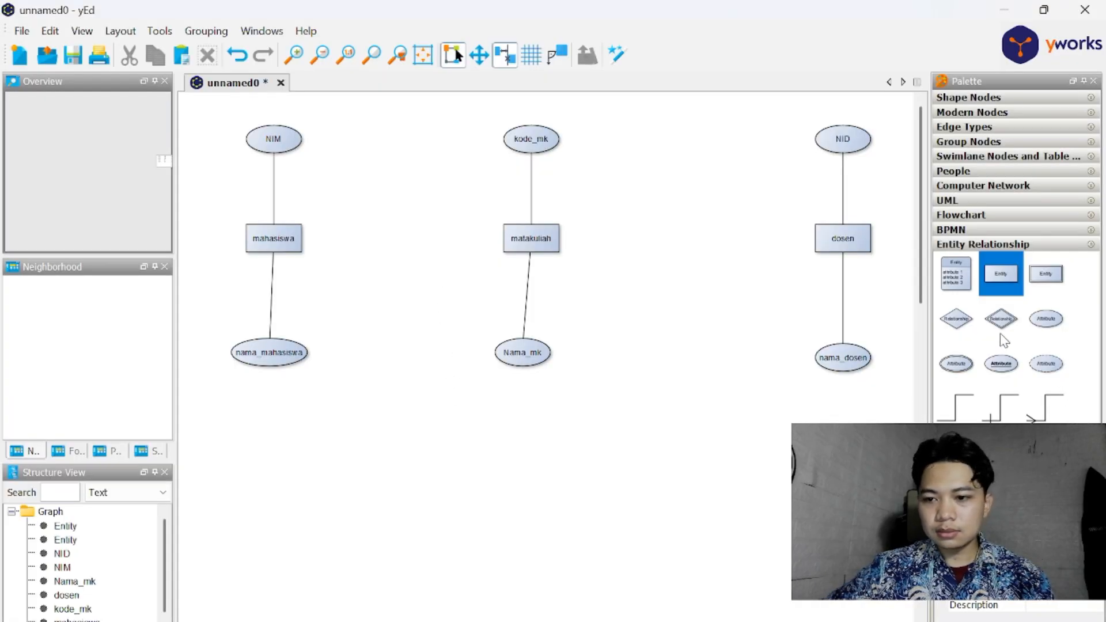
left_click_drag(963, 324, 406, 249)
double_click(409, 244)
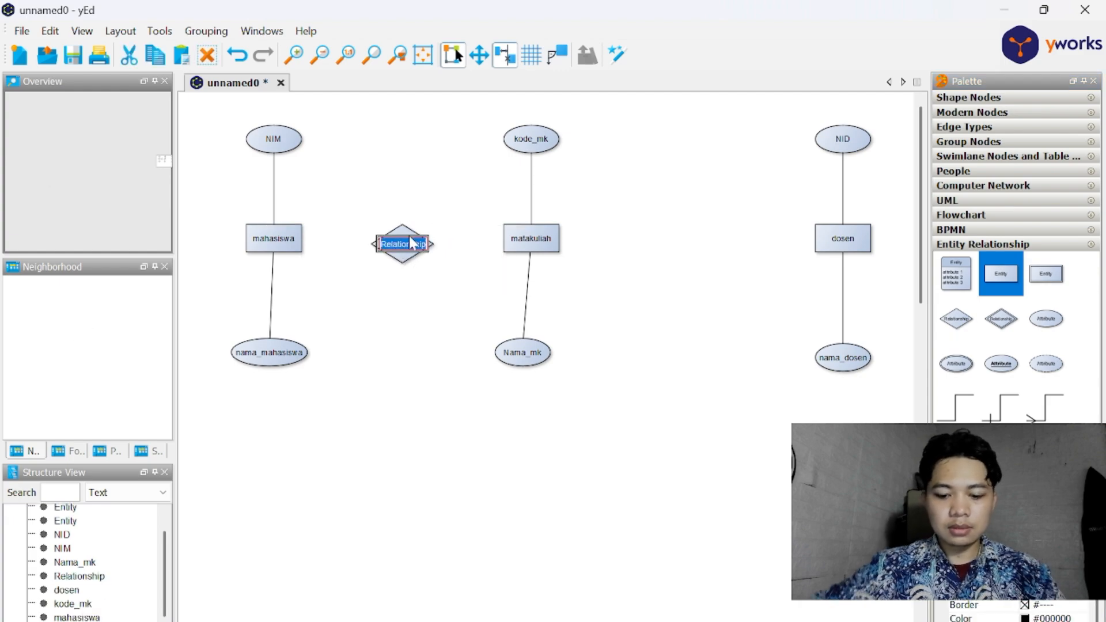
type("merg")
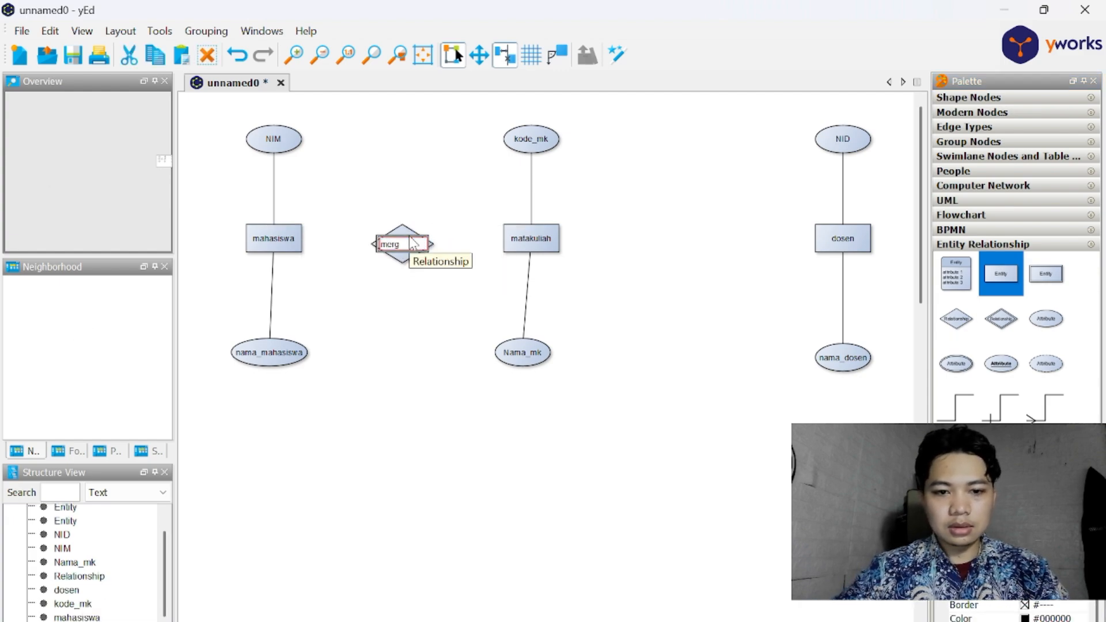
key("BackSpace")
type("egi")
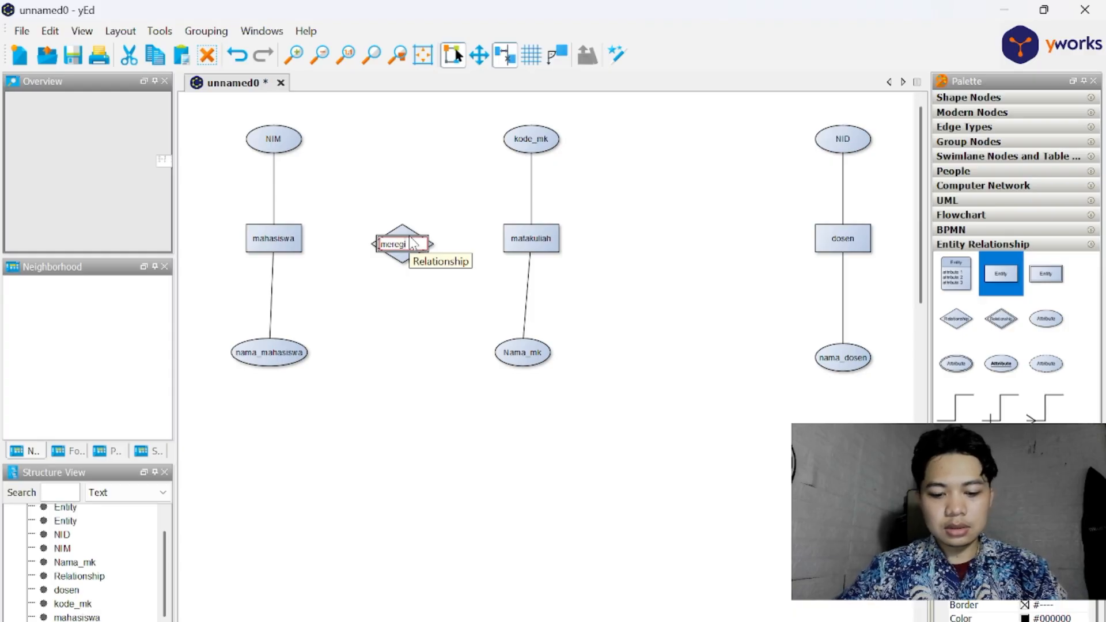
type("strasi")
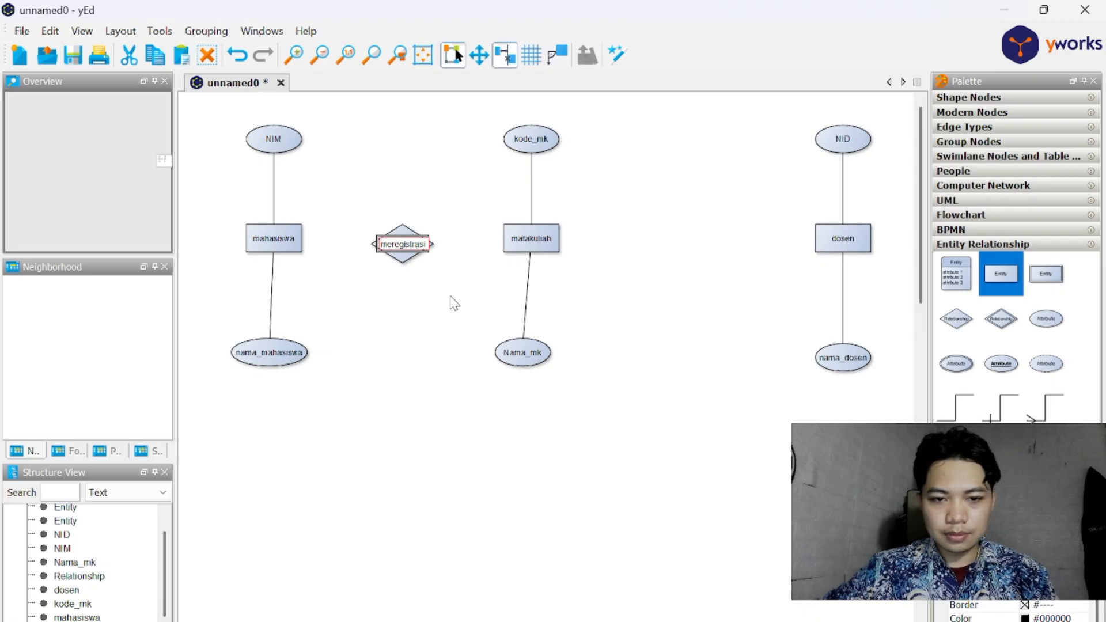
left_click(642, 231)
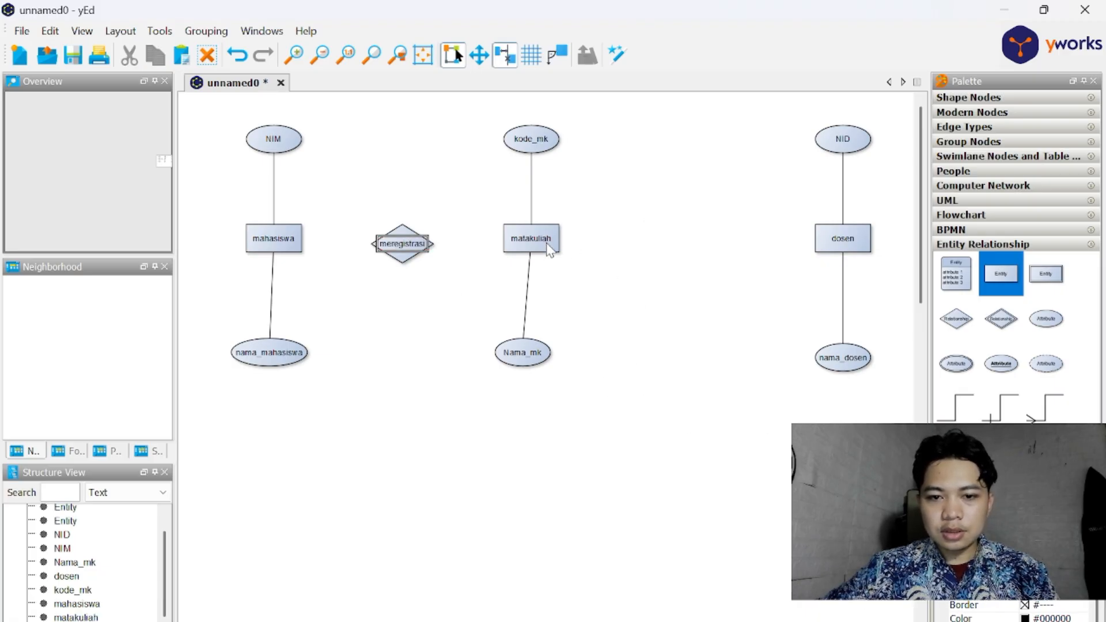
Check the relation table in Word, and add a relationship diamond labelled "mengajarkan" between the matakuliah and dosen entities in yEd.
key("alt+Tab")
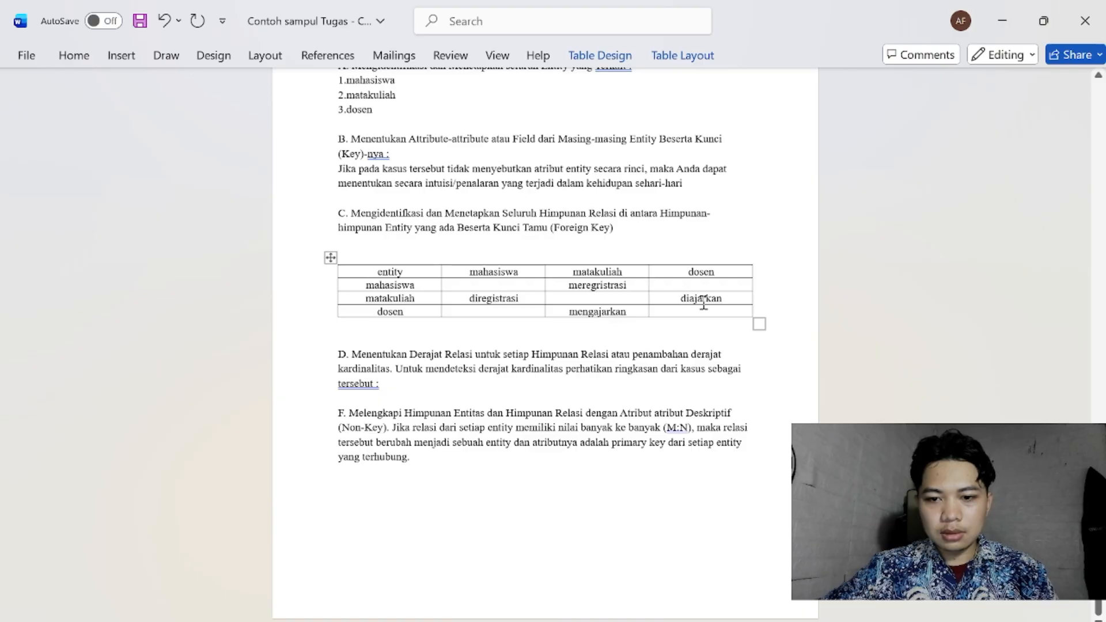
key("alt+Tab")
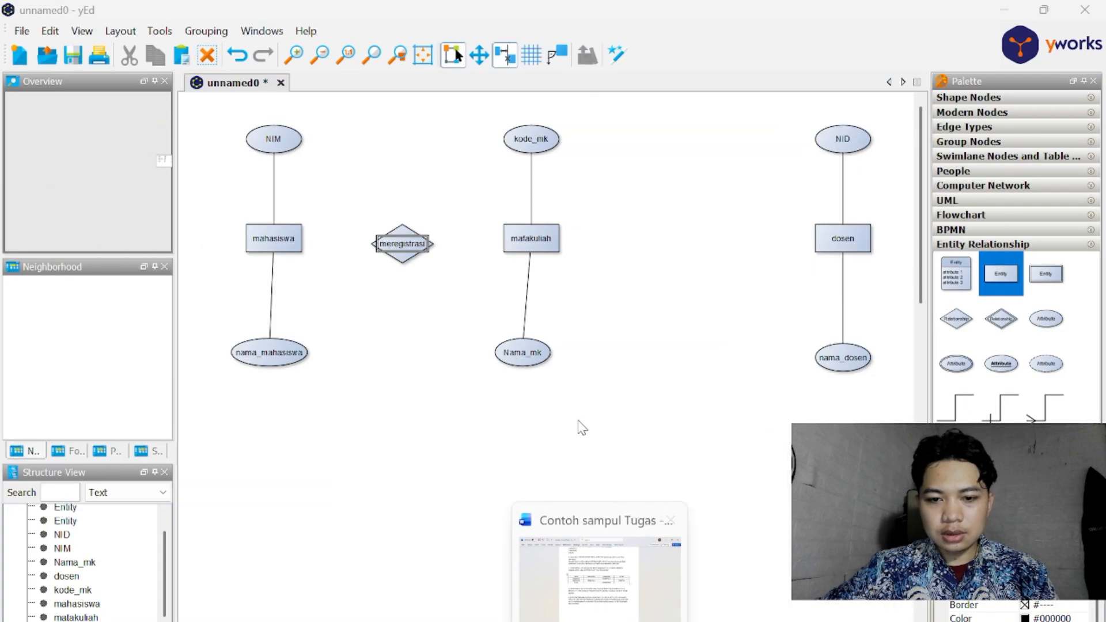
left_click_drag(960, 327, 696, 243)
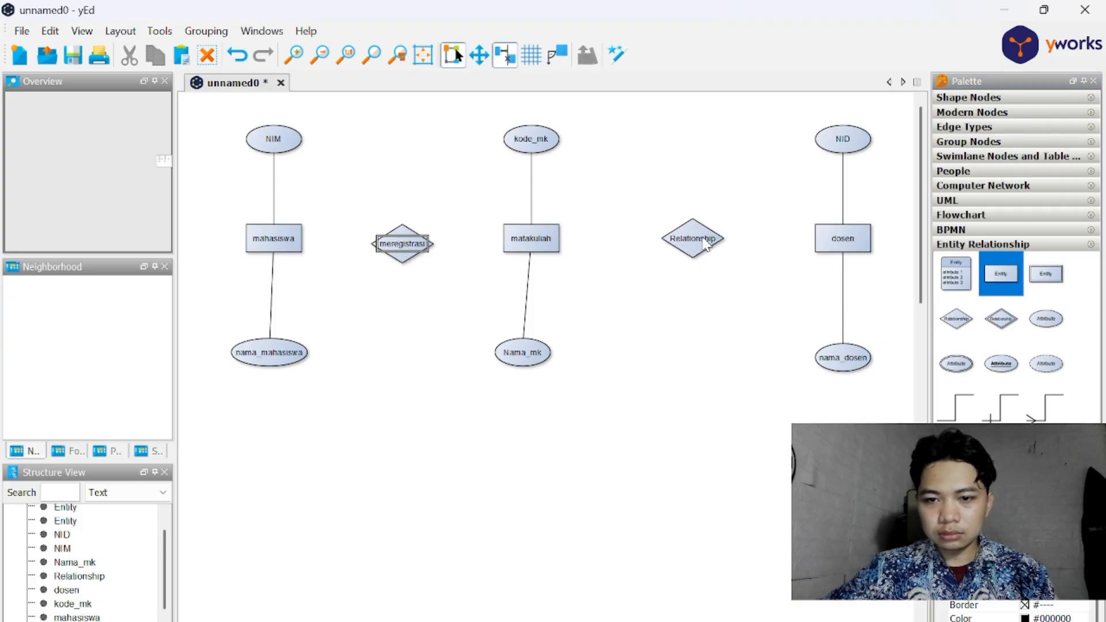
left_click(708, 244)
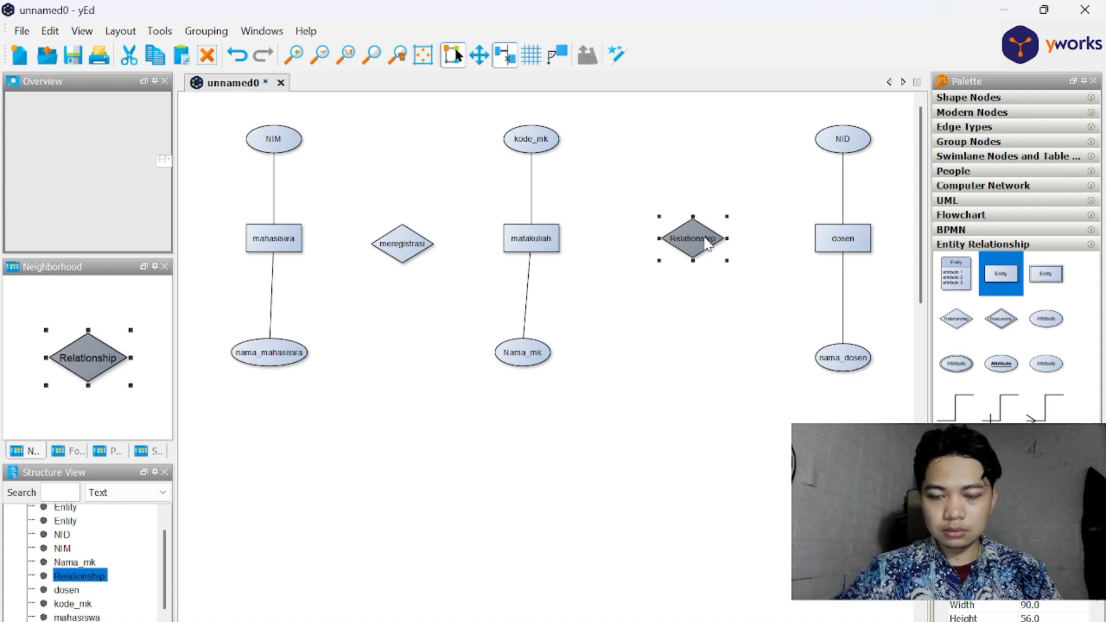
double_click(707, 244)
type("m")
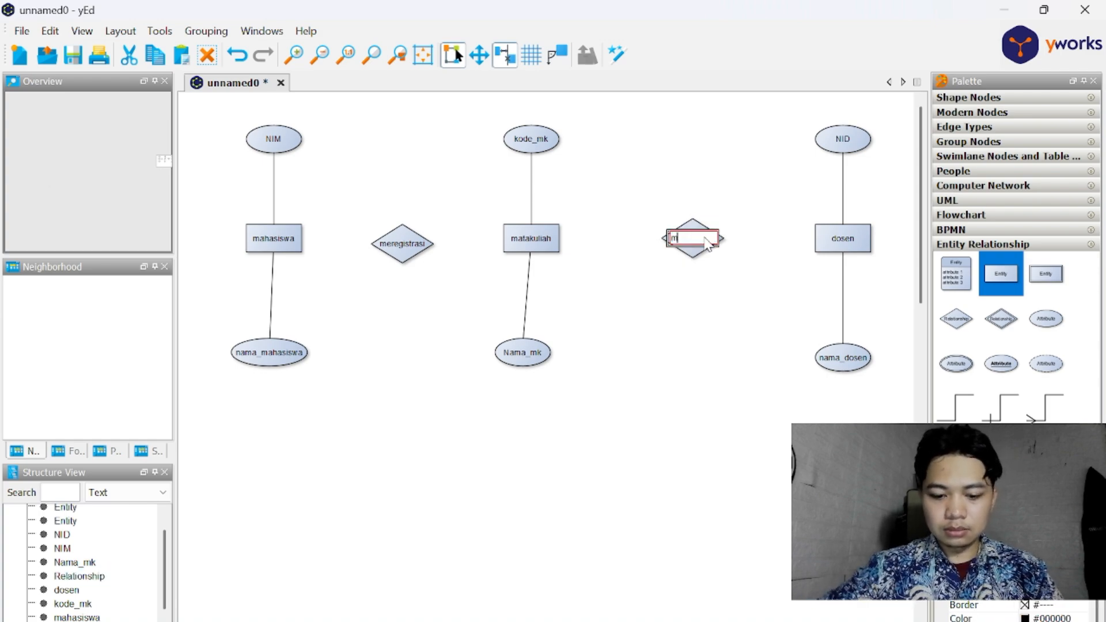
type("engajarkan")
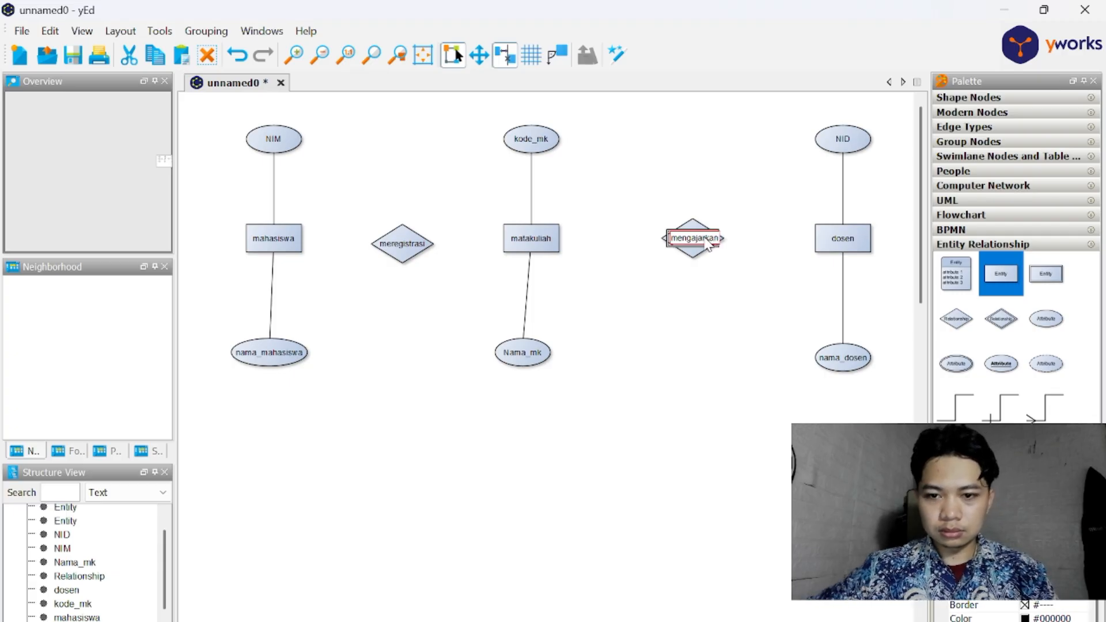
left_click(647, 410)
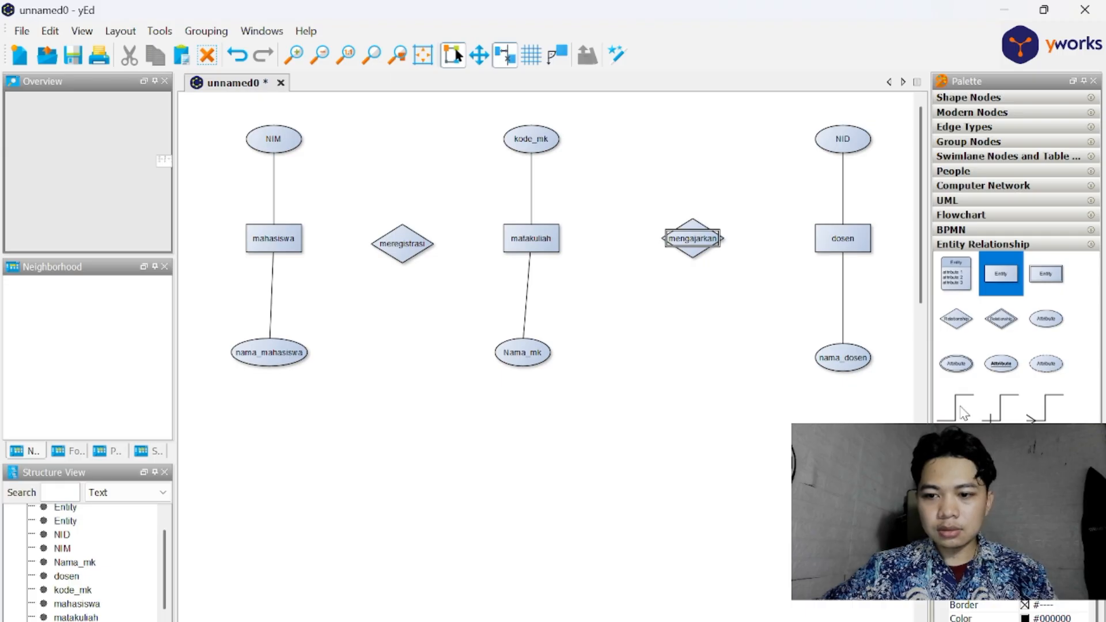
Connect meregistrasi to the mahasiswa and matakuliah entities, and mengajarkan to matakuliah and dosen, with plain relation lines.
left_click_drag(959, 407, 401, 249)
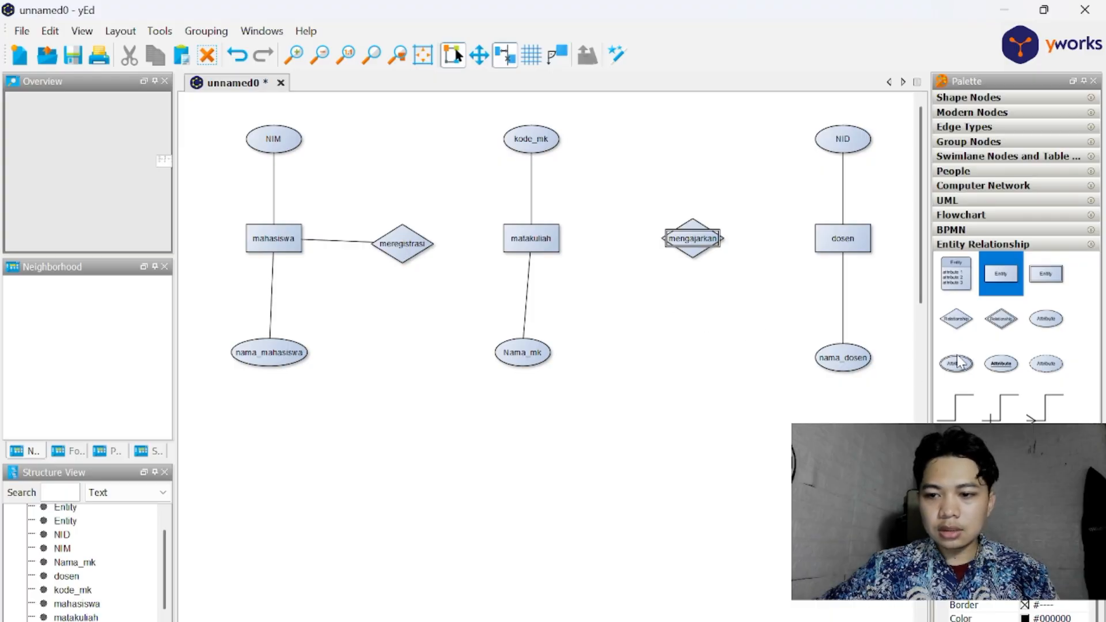
left_click_drag(957, 329, 835, 242)
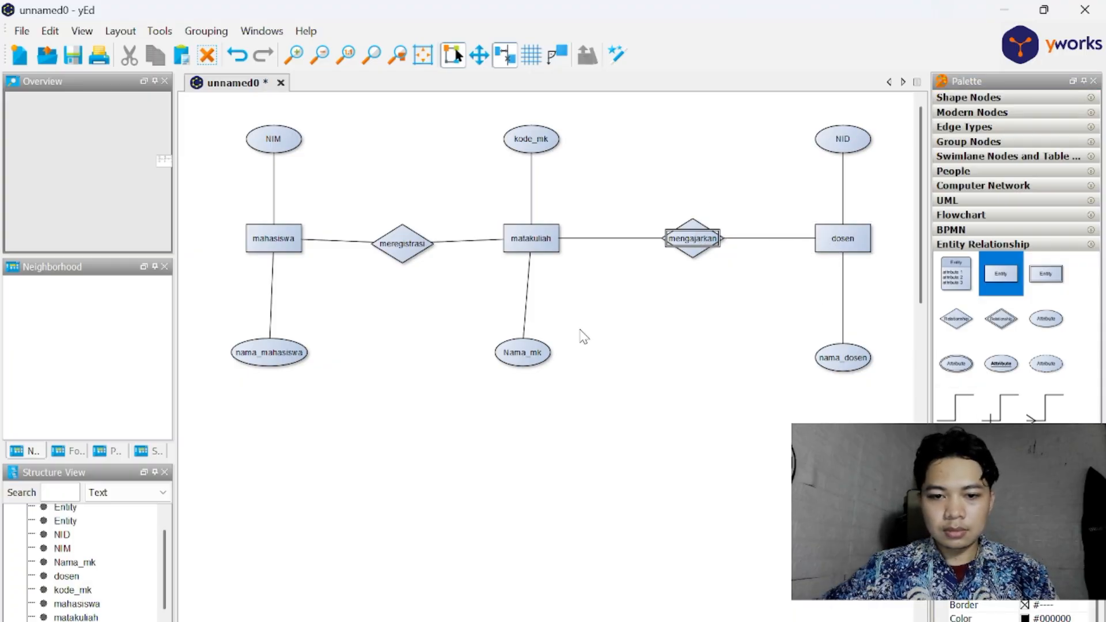
mouse_move(599, 621)
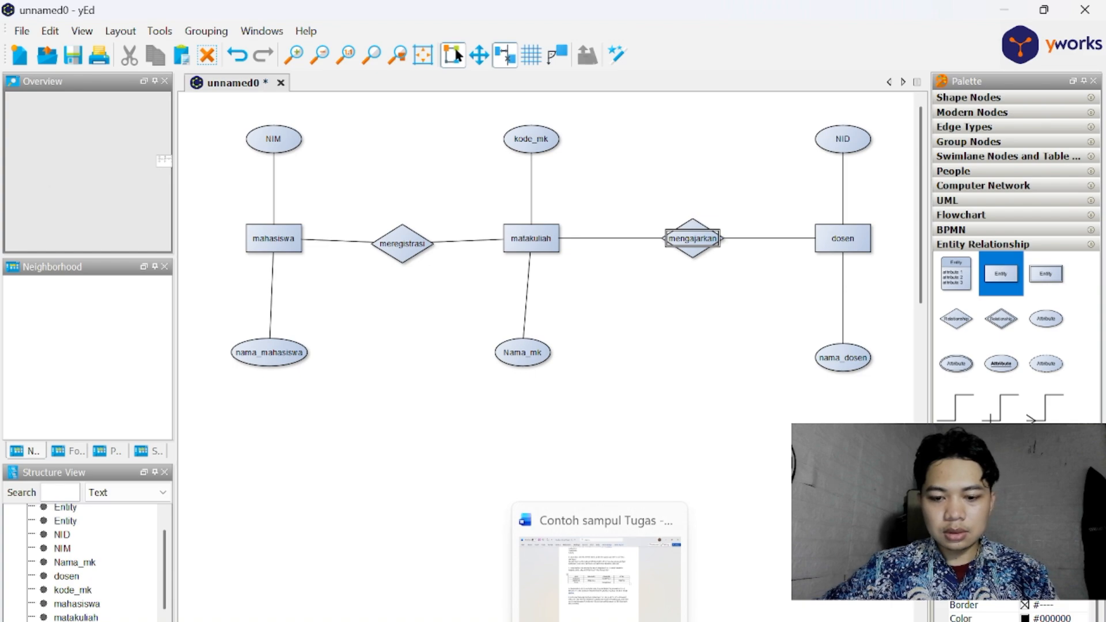
Switch to Word and add the line "a. banyak mahasiswa meregistrasi banyak matakuliah" below the section D paragraph.
left_click(575, 576)
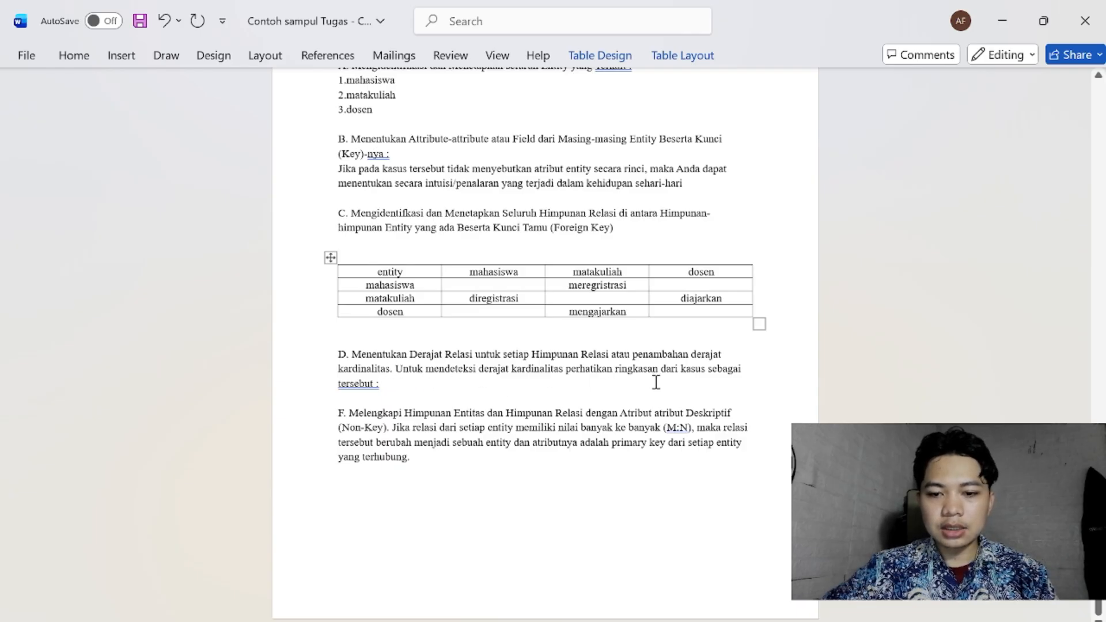
left_click(391, 386)
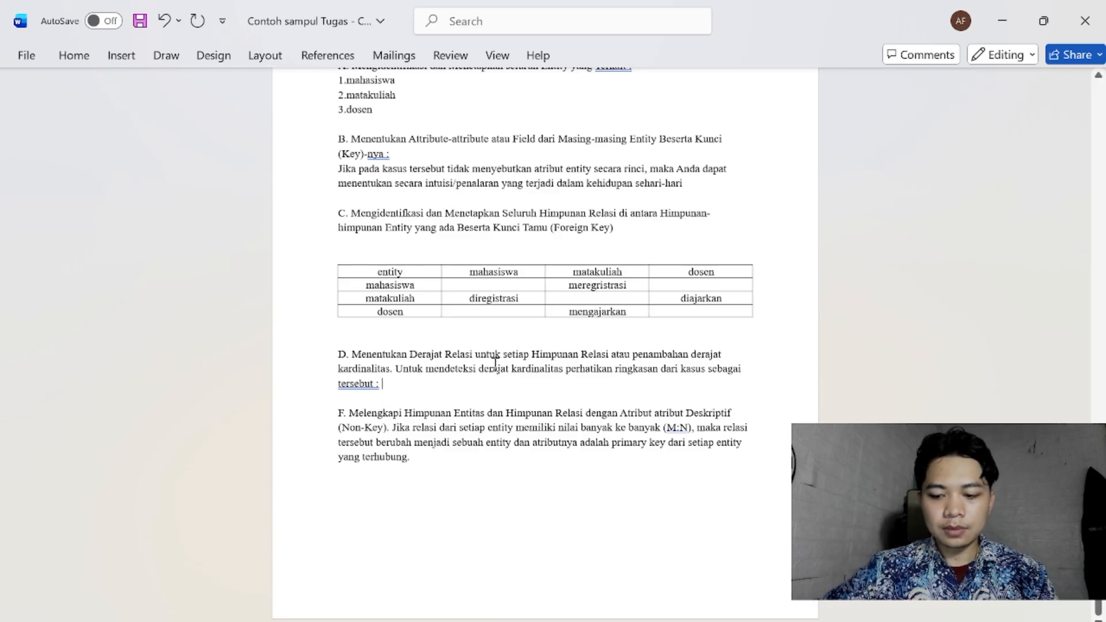
key("Return")
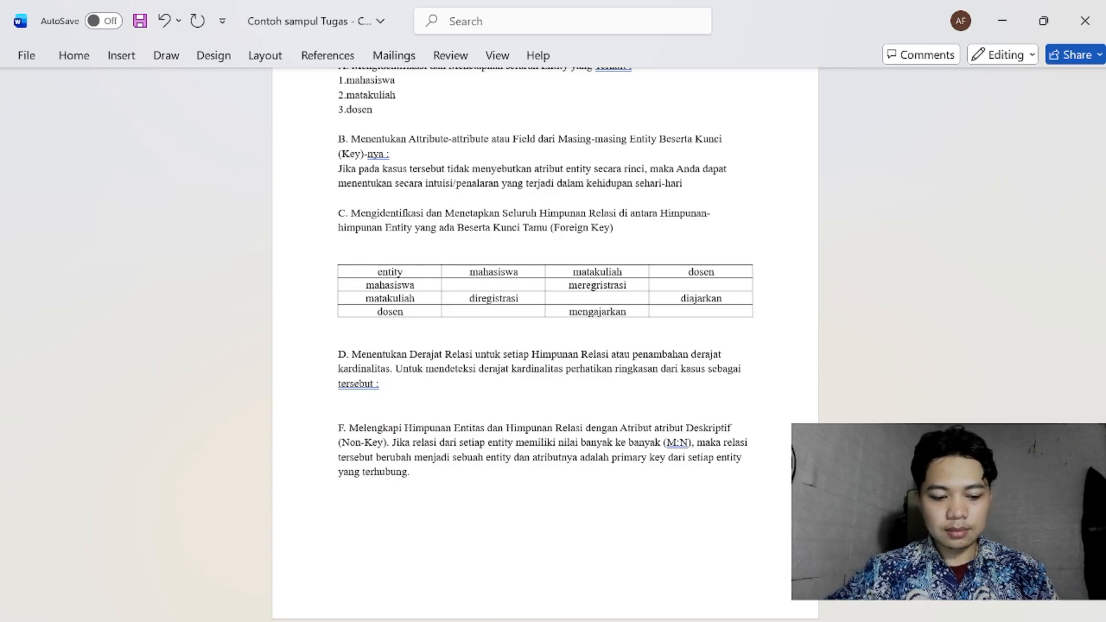
type("a")
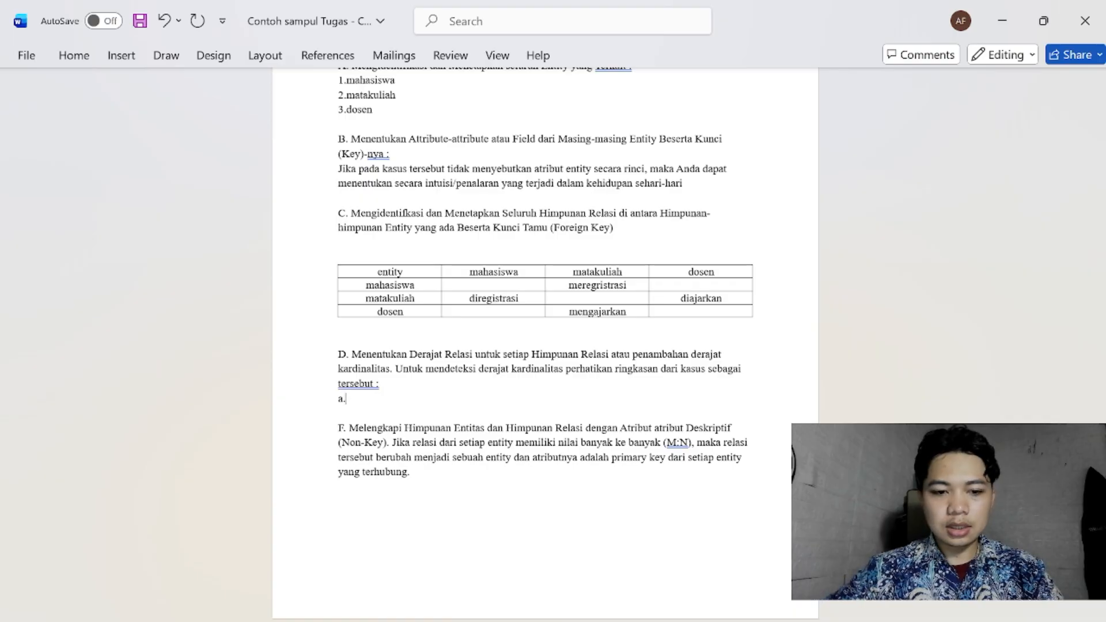
type(". ")
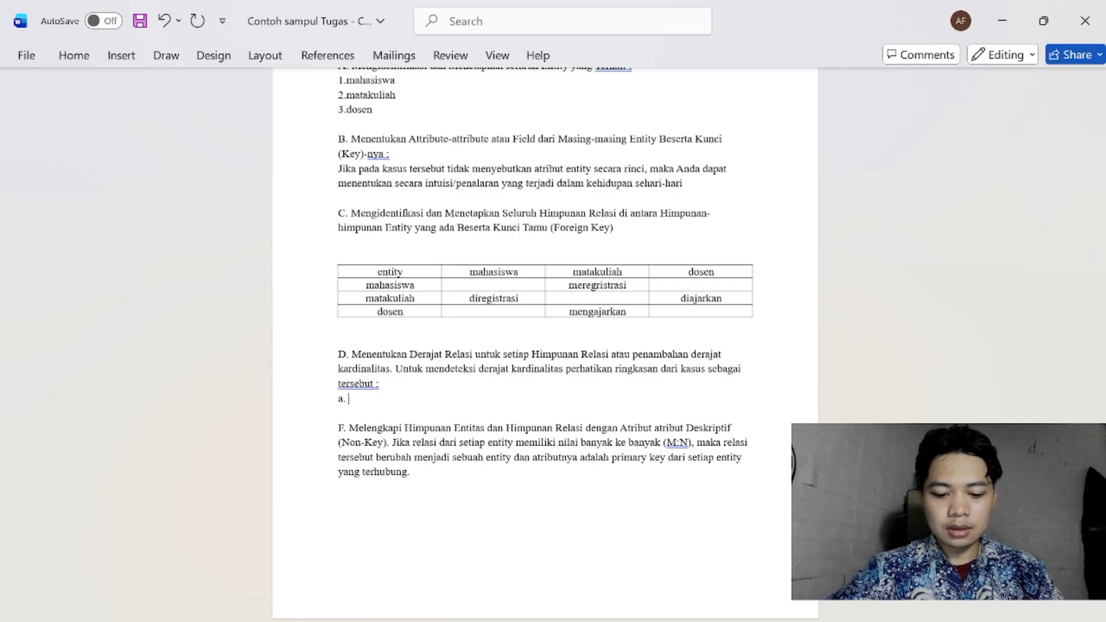
type("banyak mahsisw")
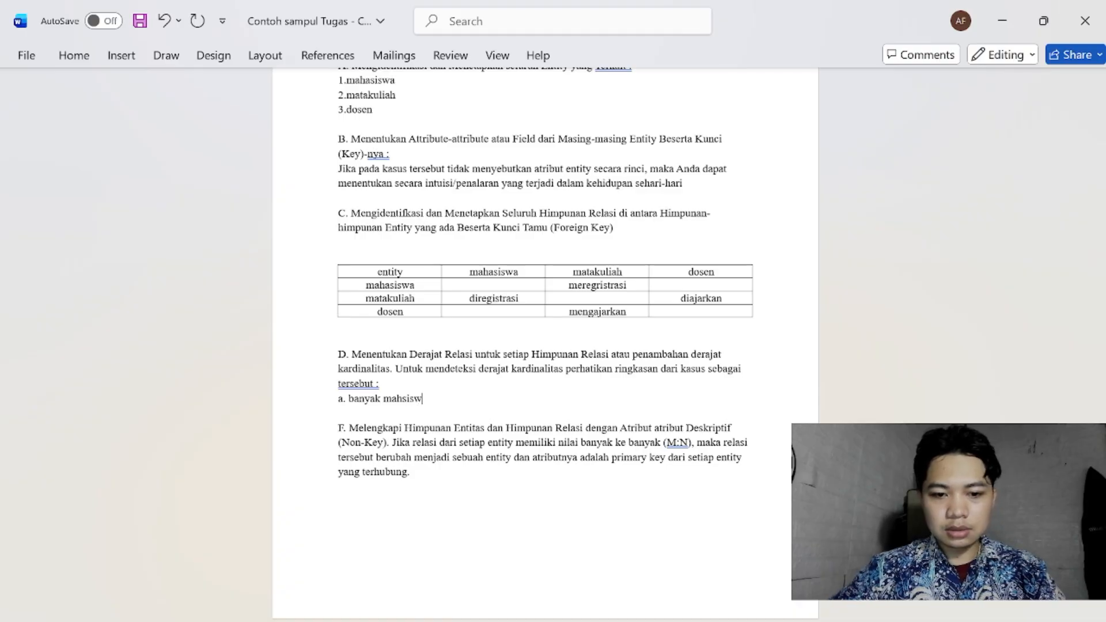
key("BackSpace")
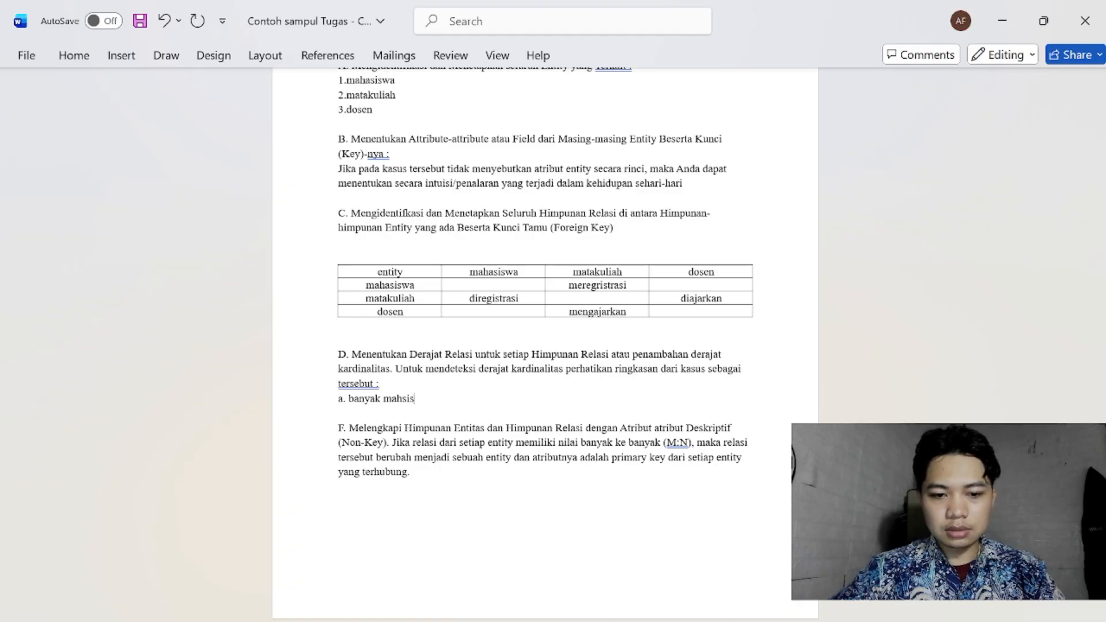
key("BackSpace")
type("asi")
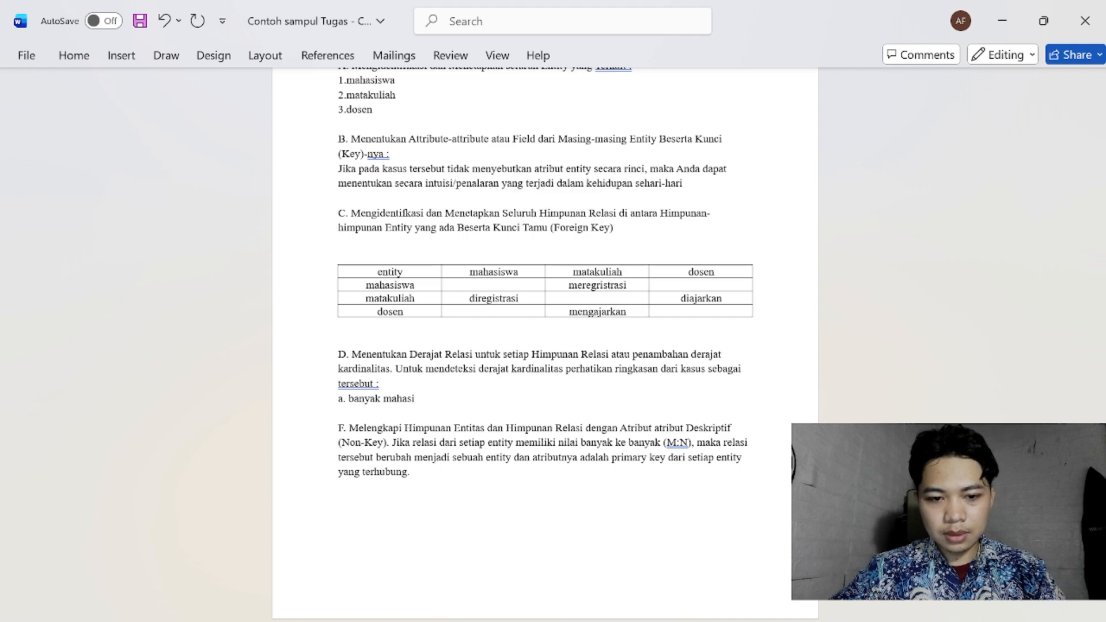
type("swa")
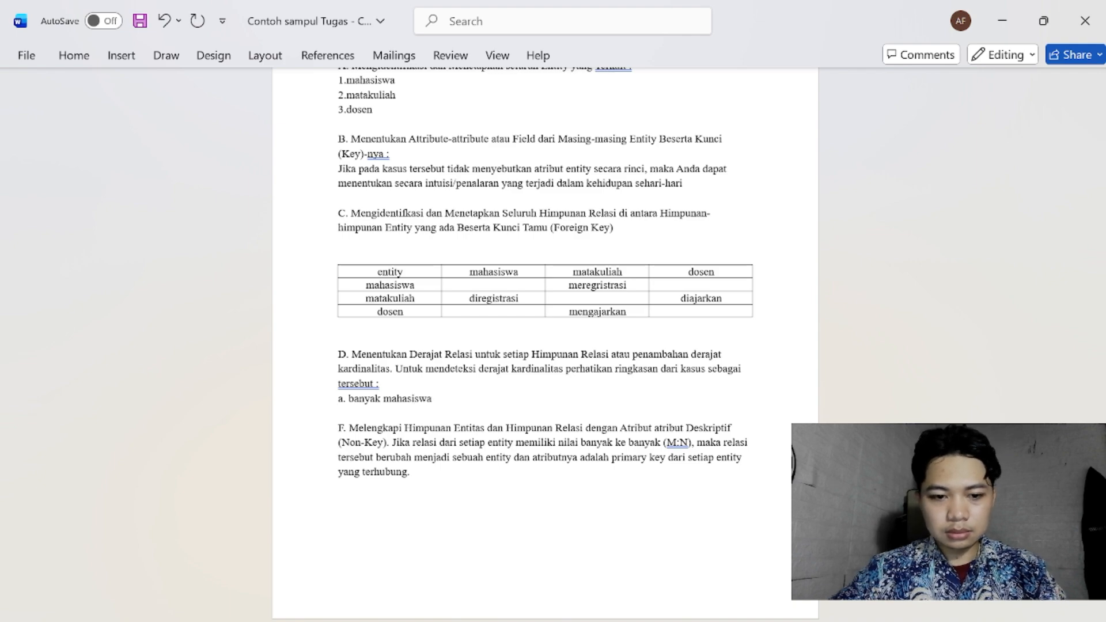
type(" m")
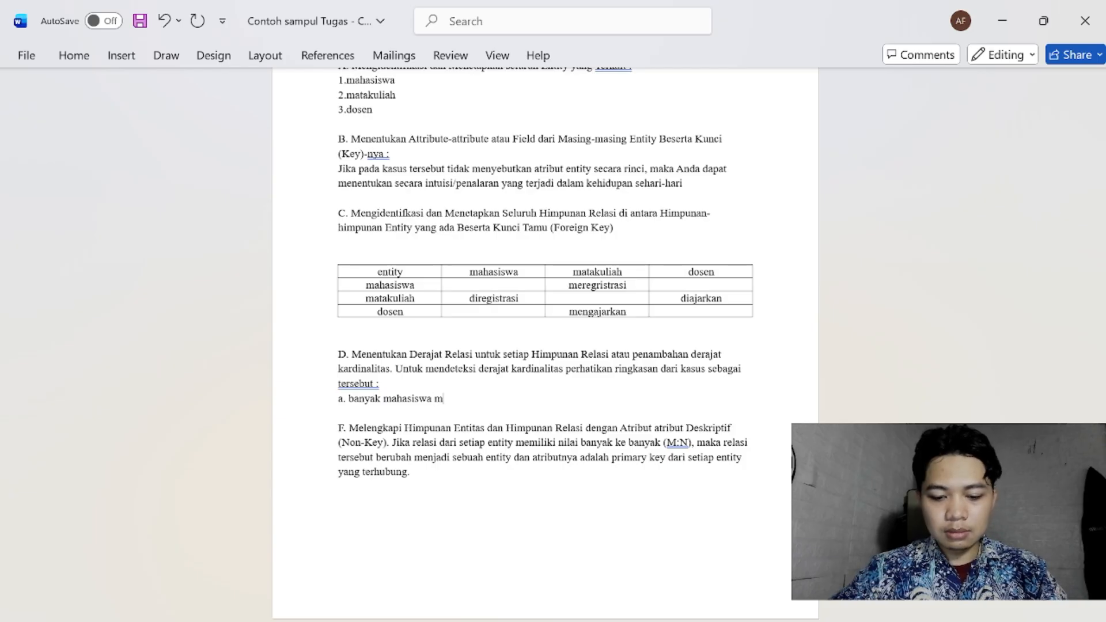
type("eregisrtrasi")
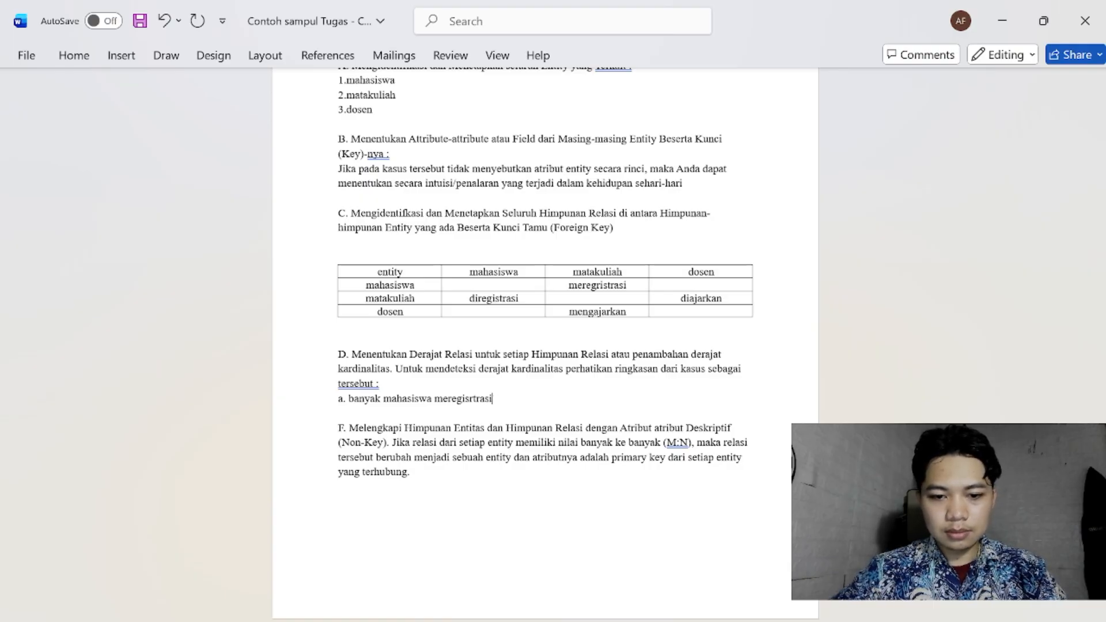
key("BackSpace")
key("BackSpace")
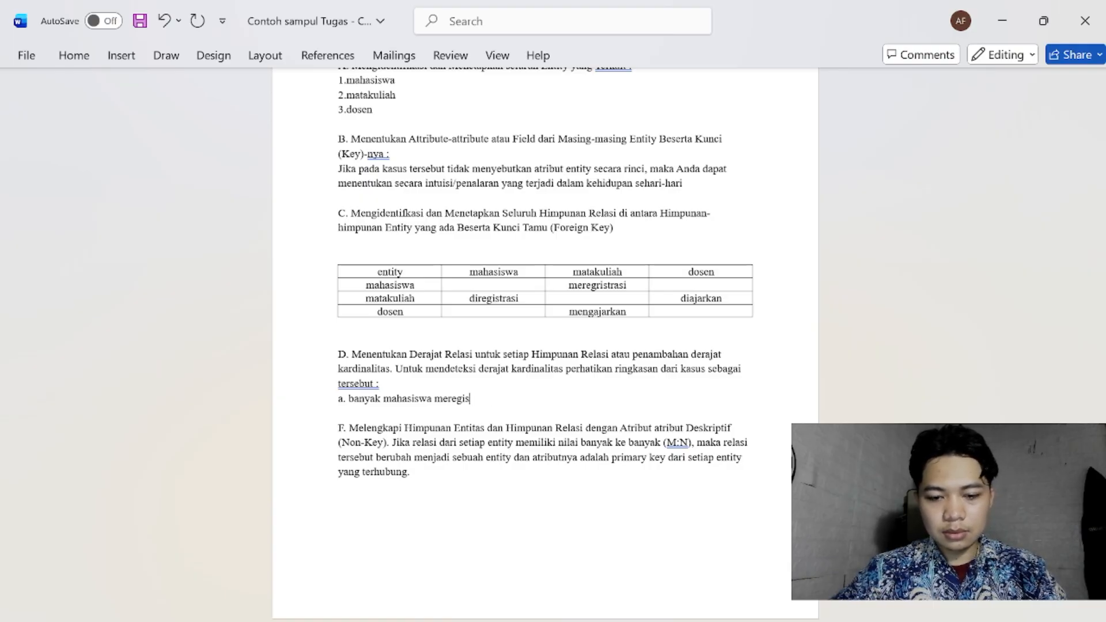
type("asi")
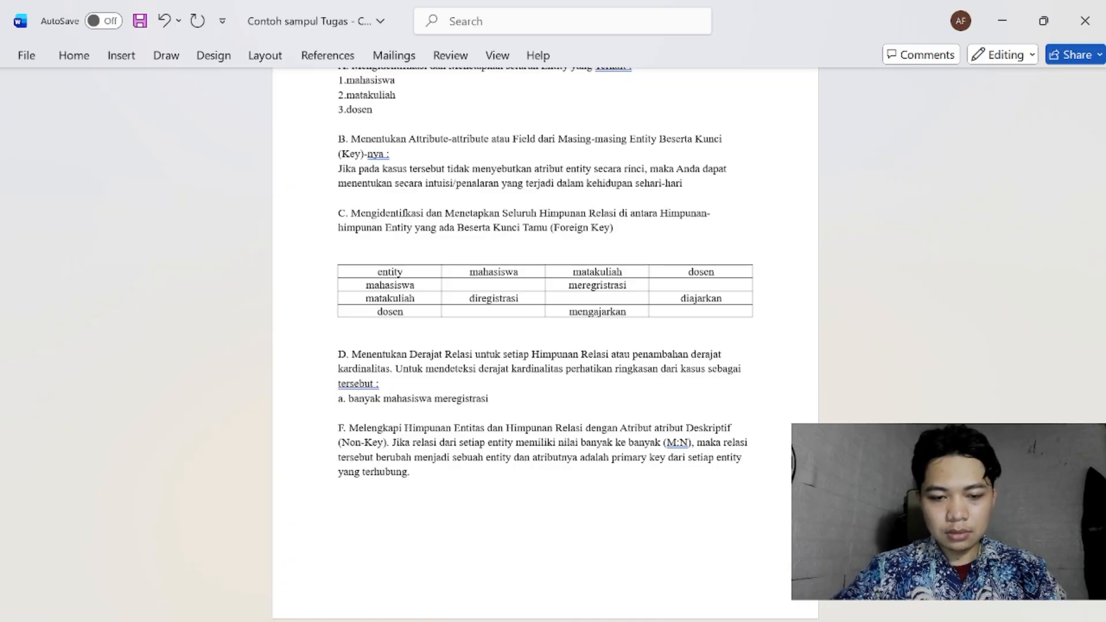
type(" banyak")
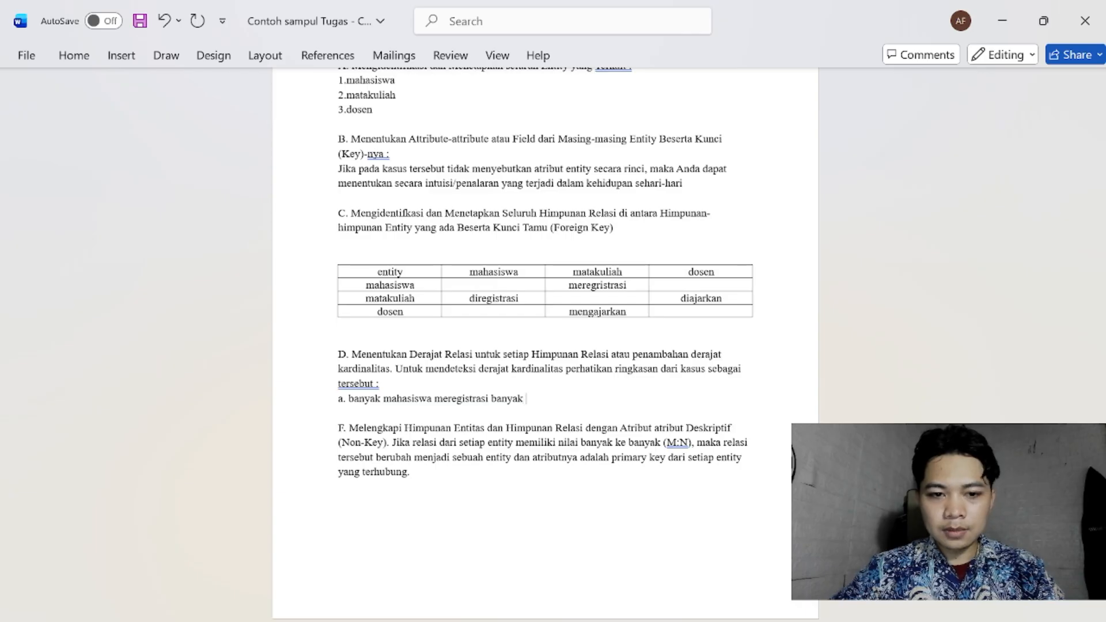
type(" matakuliah")
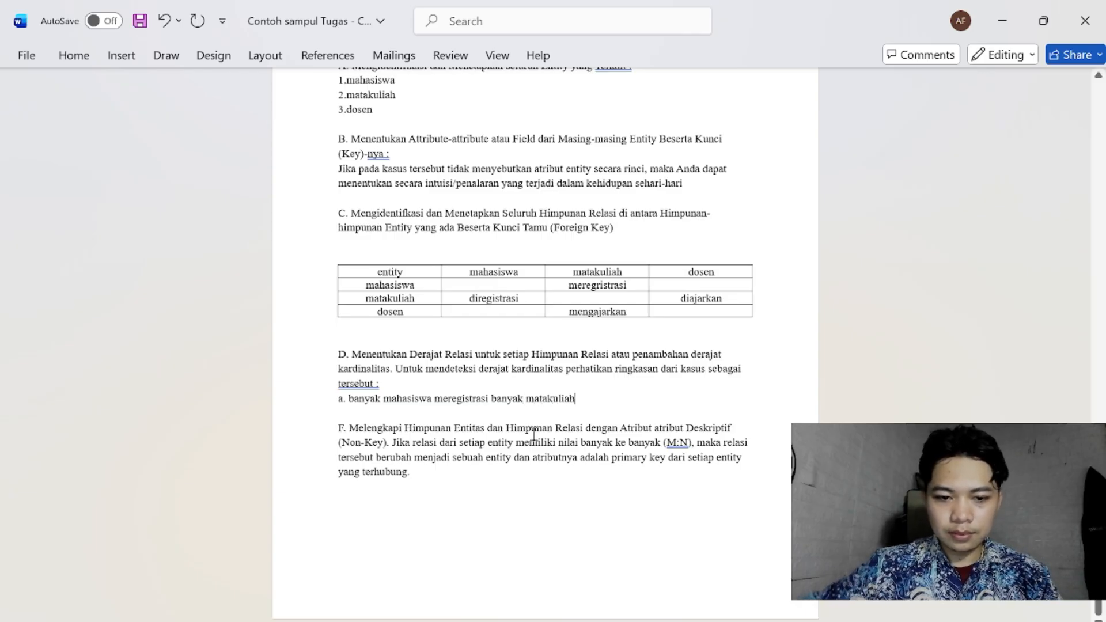
Add a second line under section D reading "b. banyak matakuliah yang di ajarkan oleh satu dosen".
key("Return")
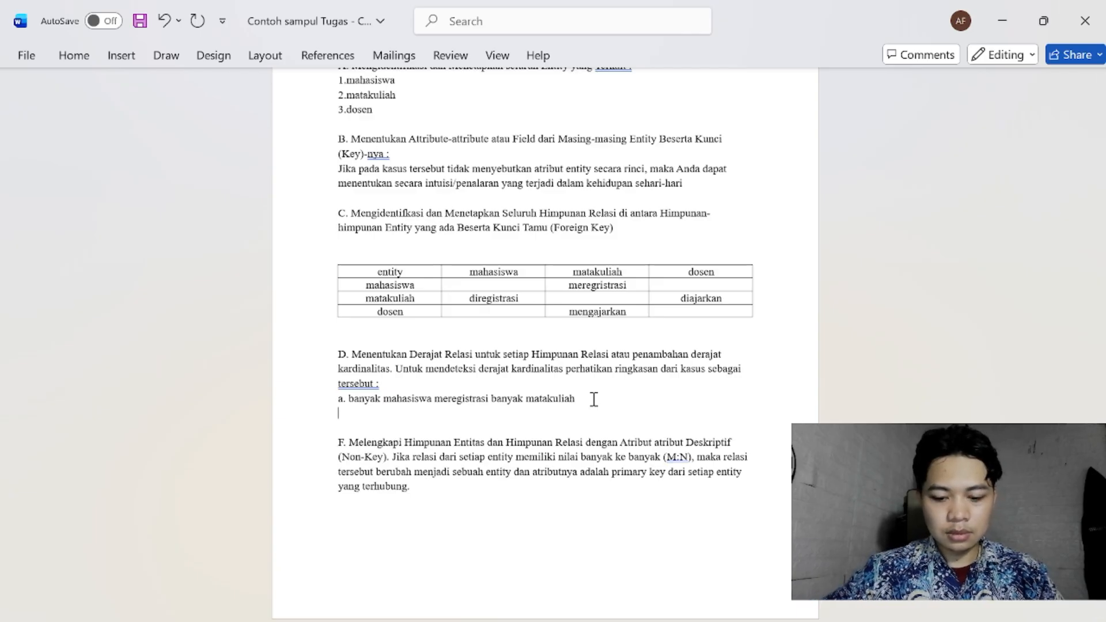
type("b")
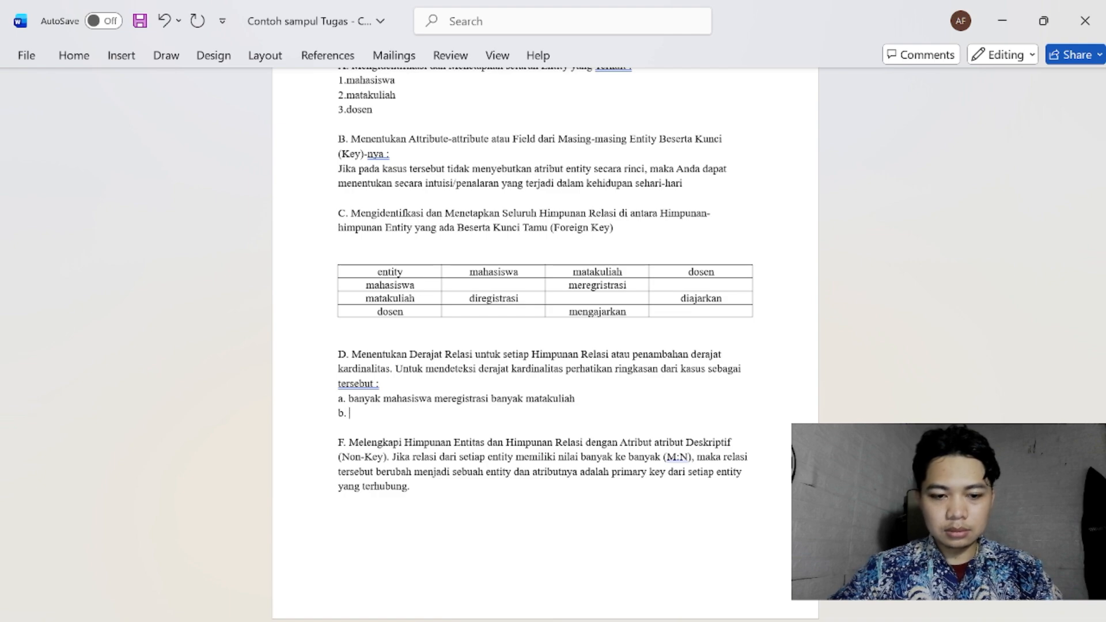
type(". banya")
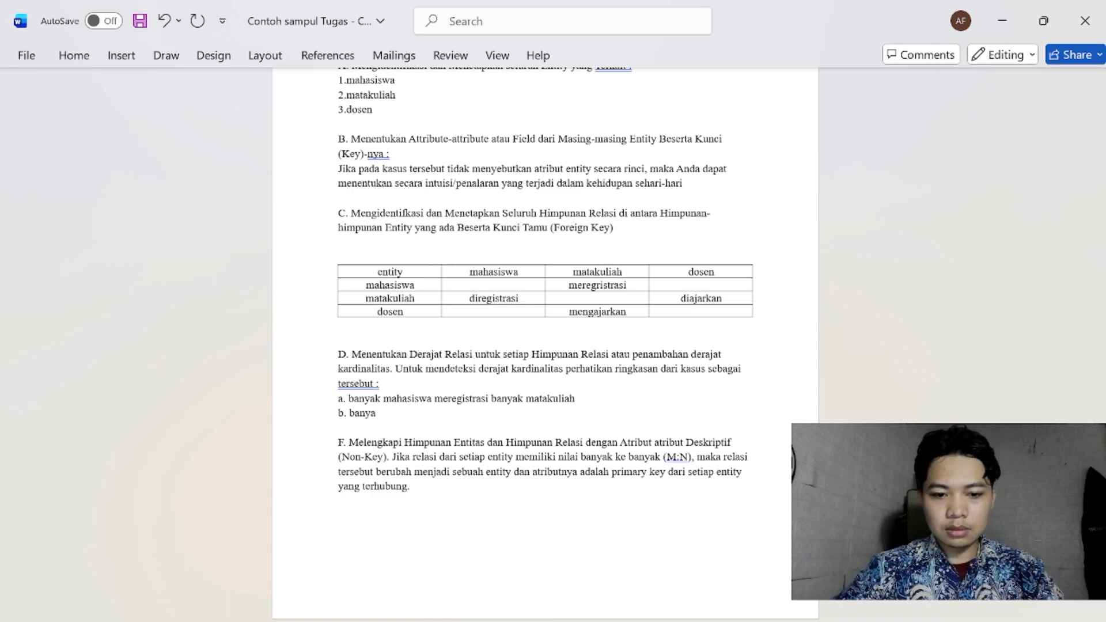
type("k")
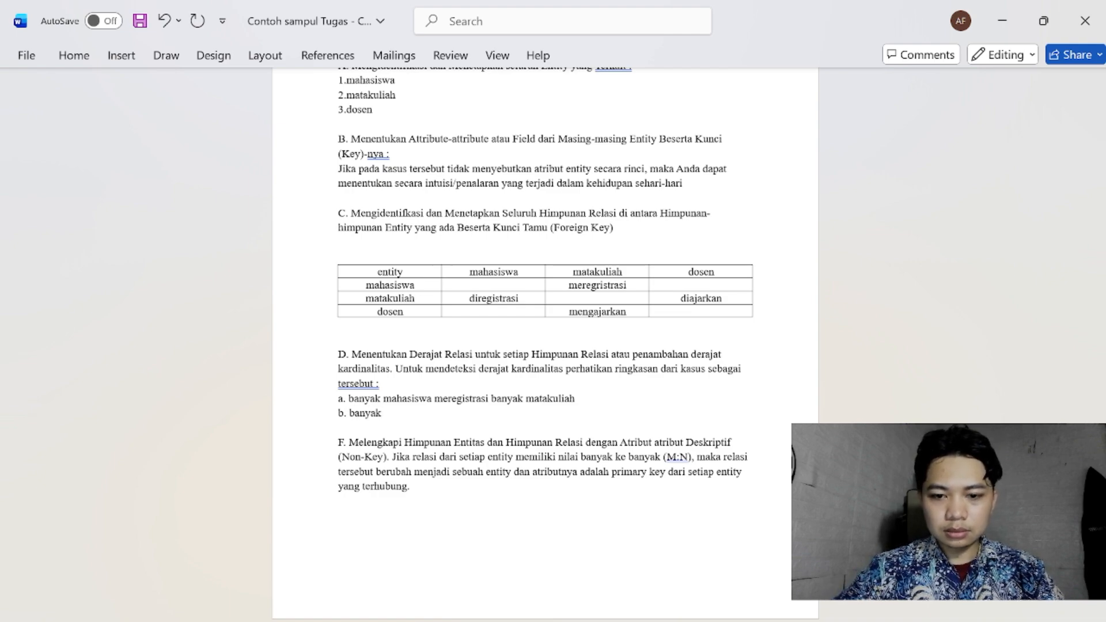
type(" matakulia")
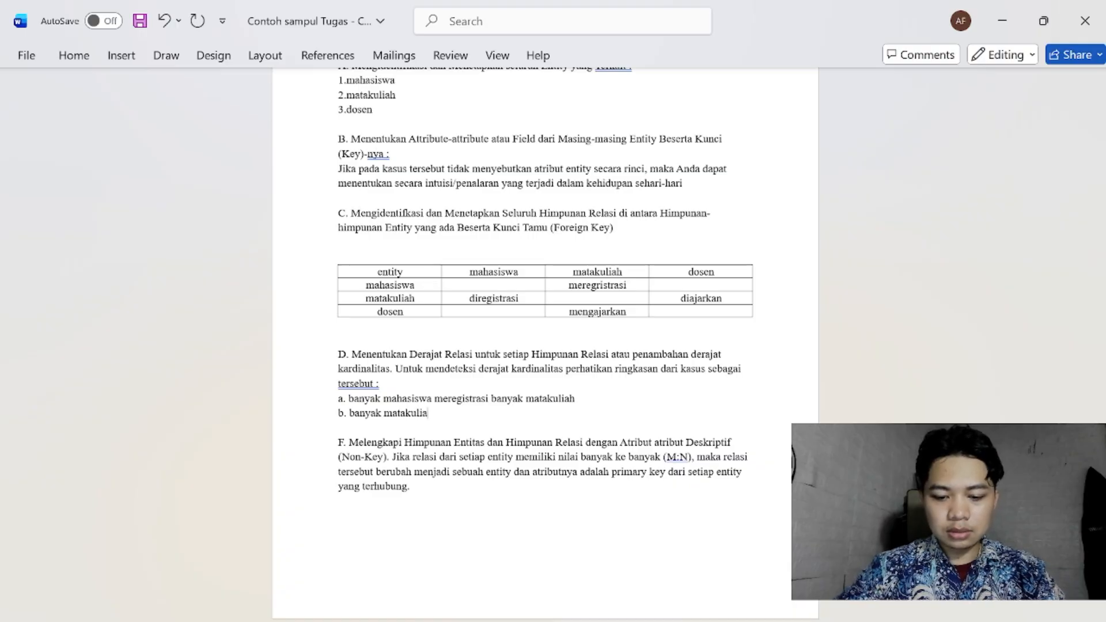
type("h yang d")
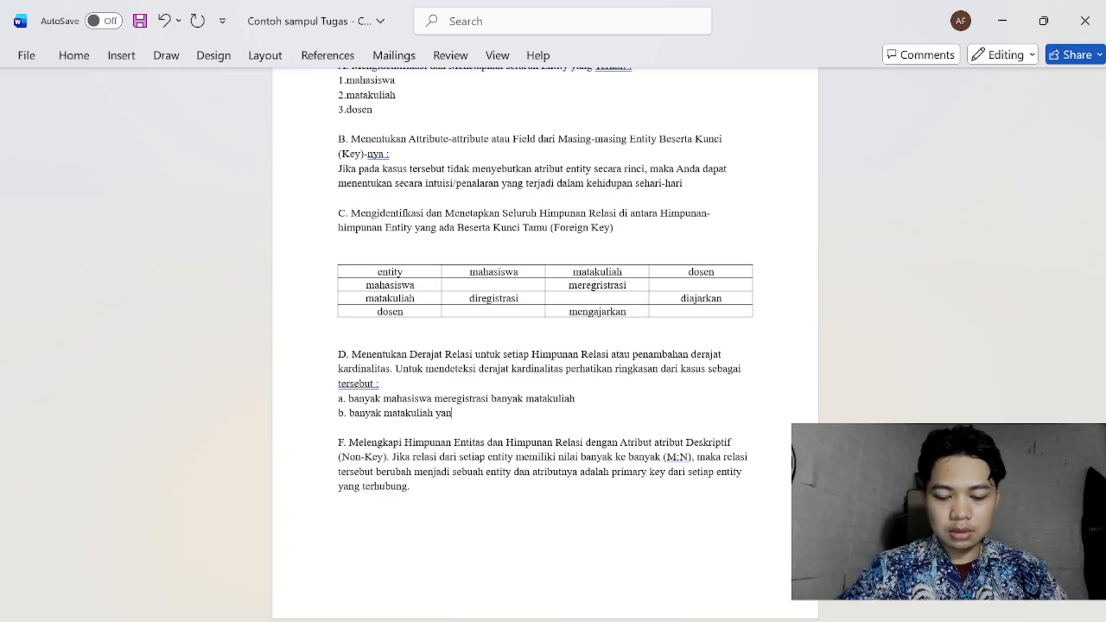
type("ajarkan oleh")
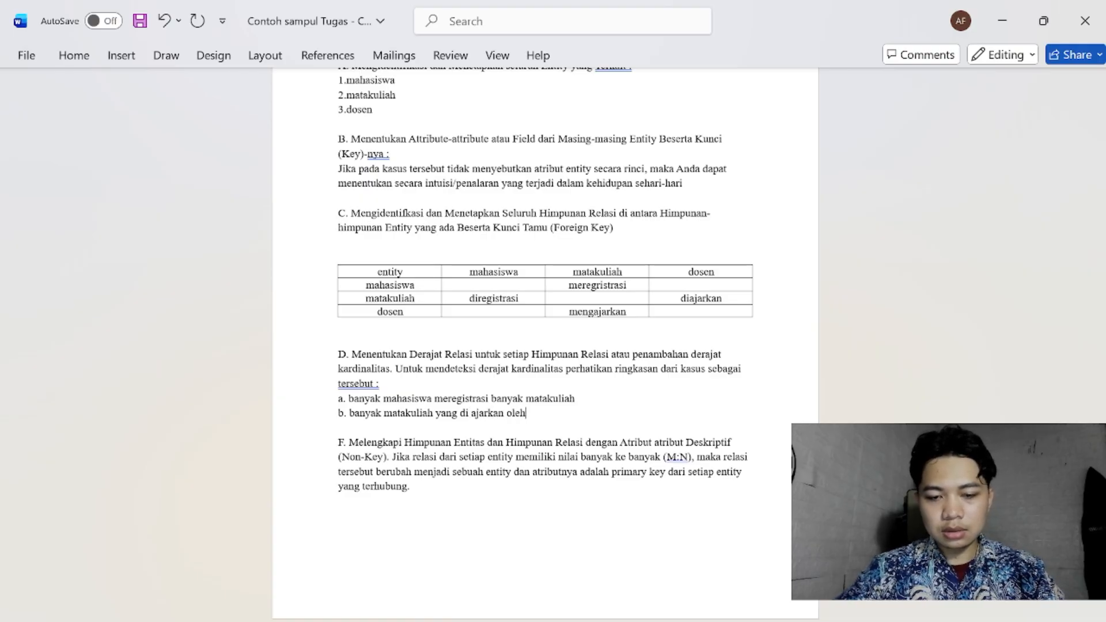
type("sa")
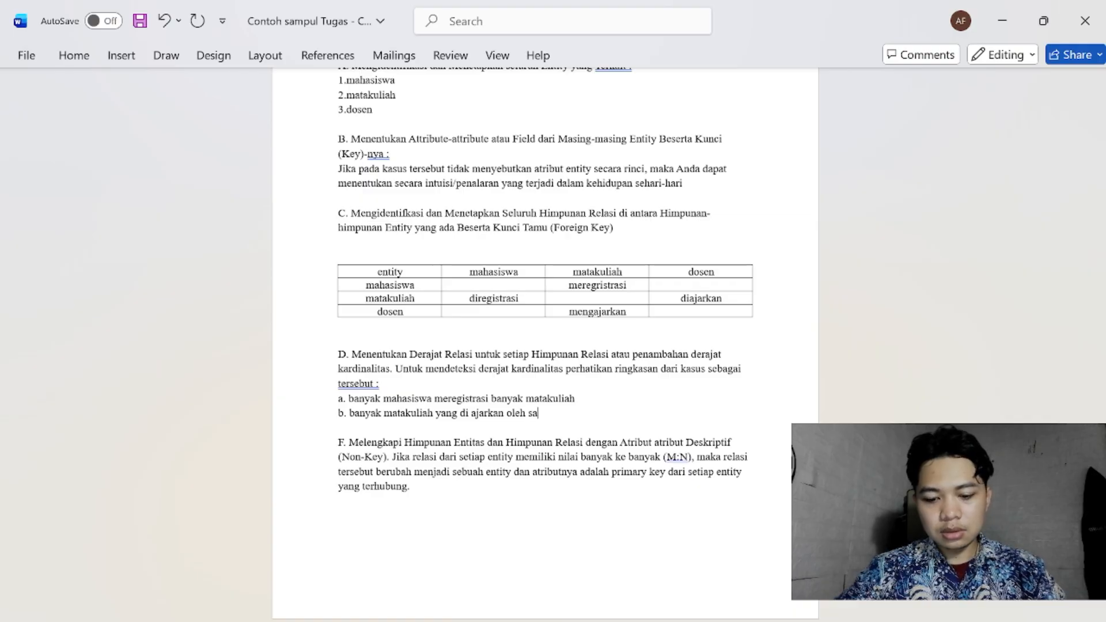
type("tu do")
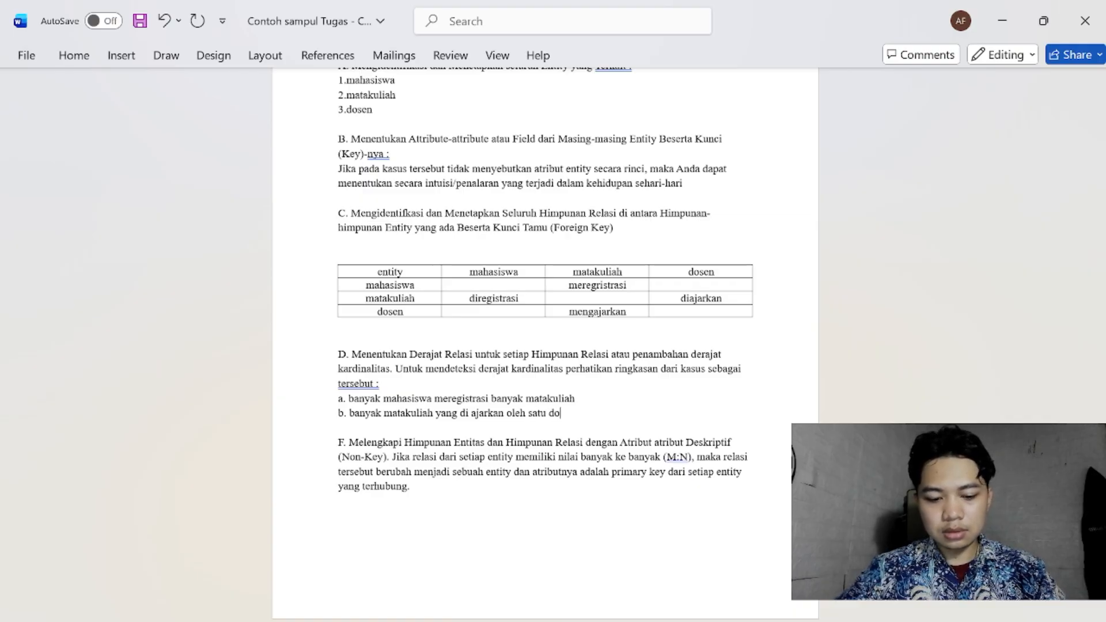
type("sen")
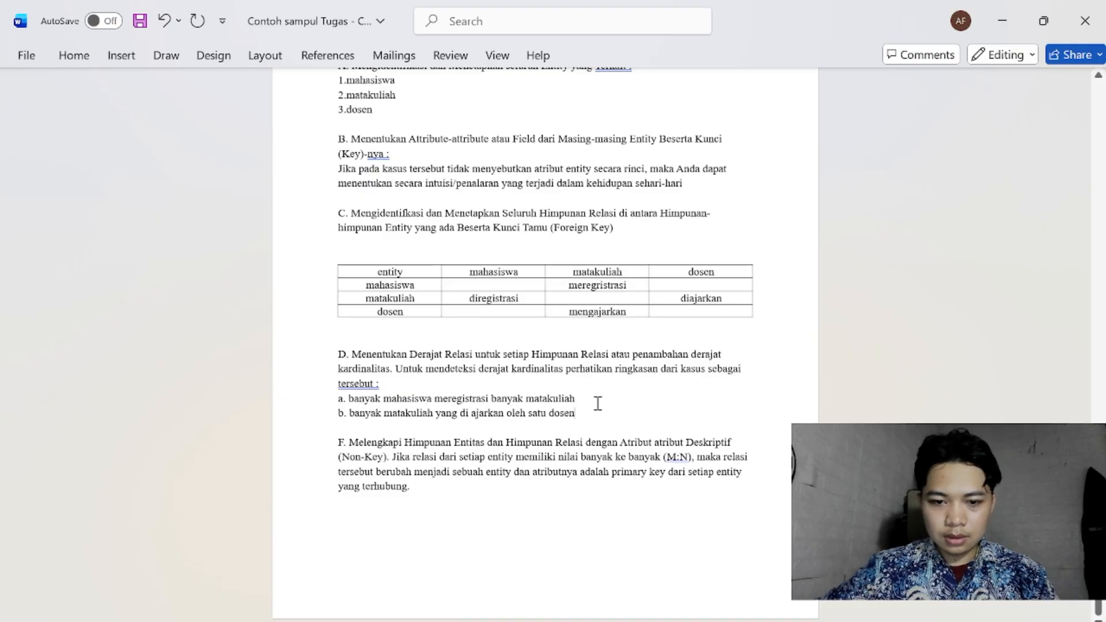
Append the cardinality "(M : N) banyak ke banyak" to the end of line a in section D.
left_click(593, 396)
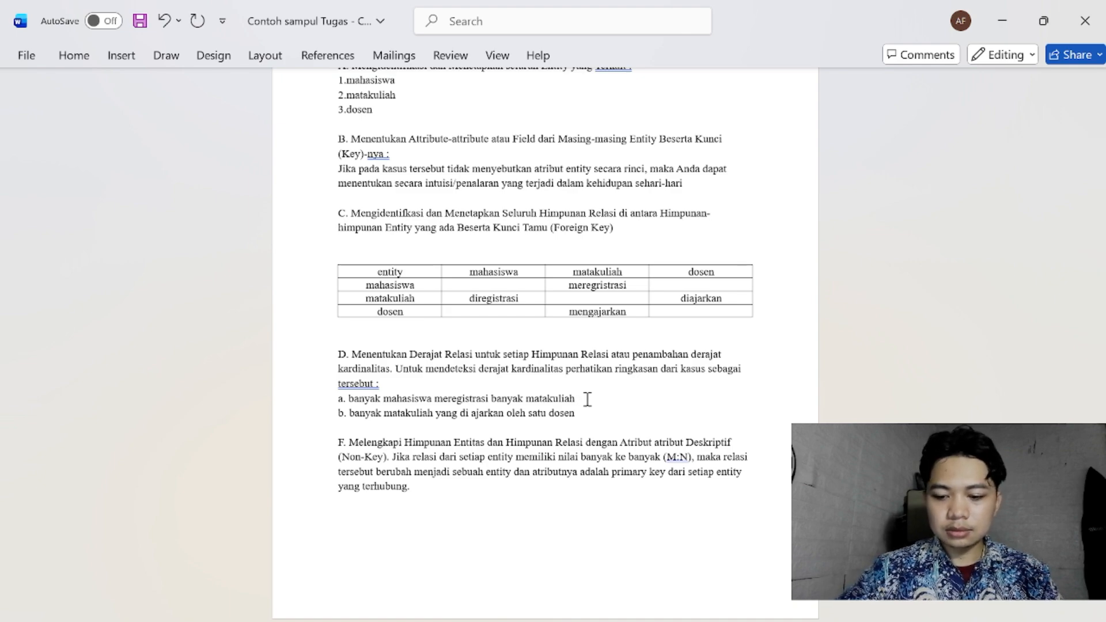
type("(M")
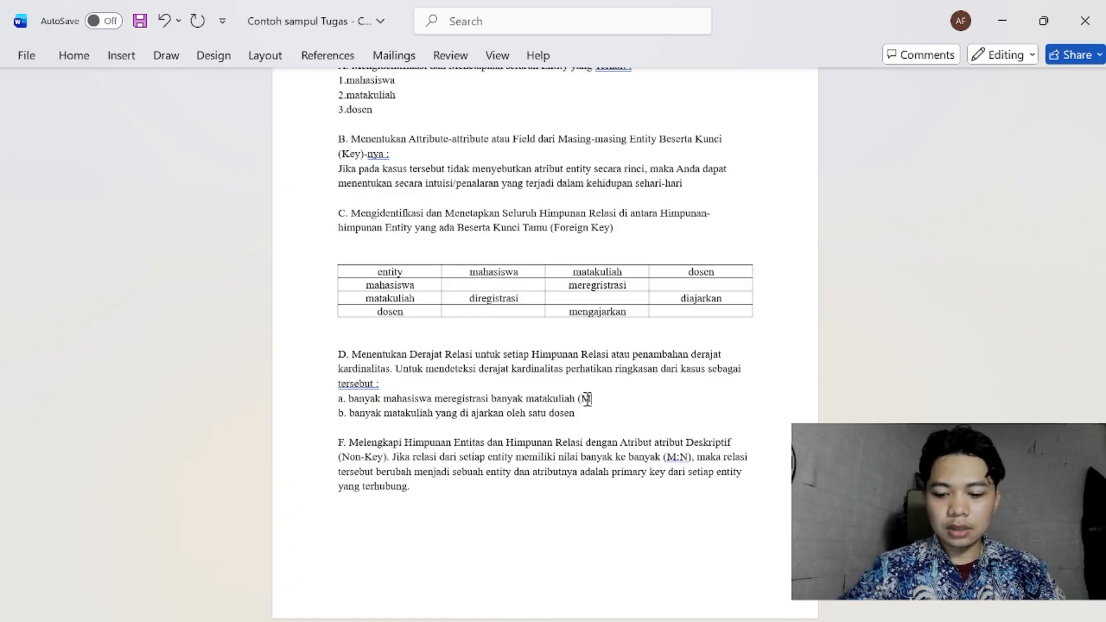
type(" : N")
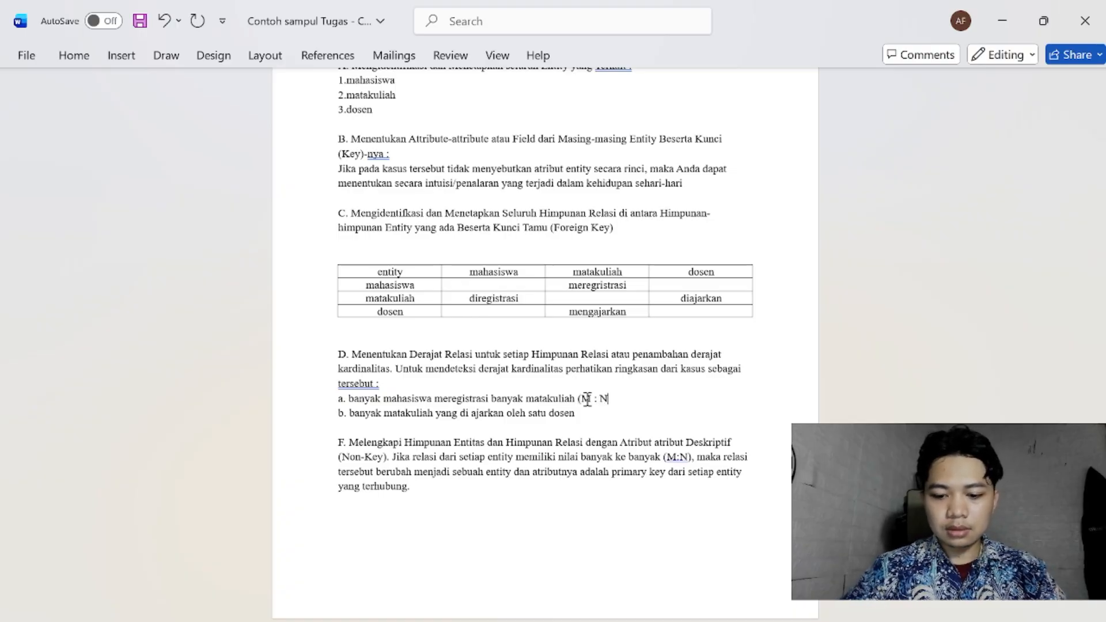
type(") banyak ke banyak")
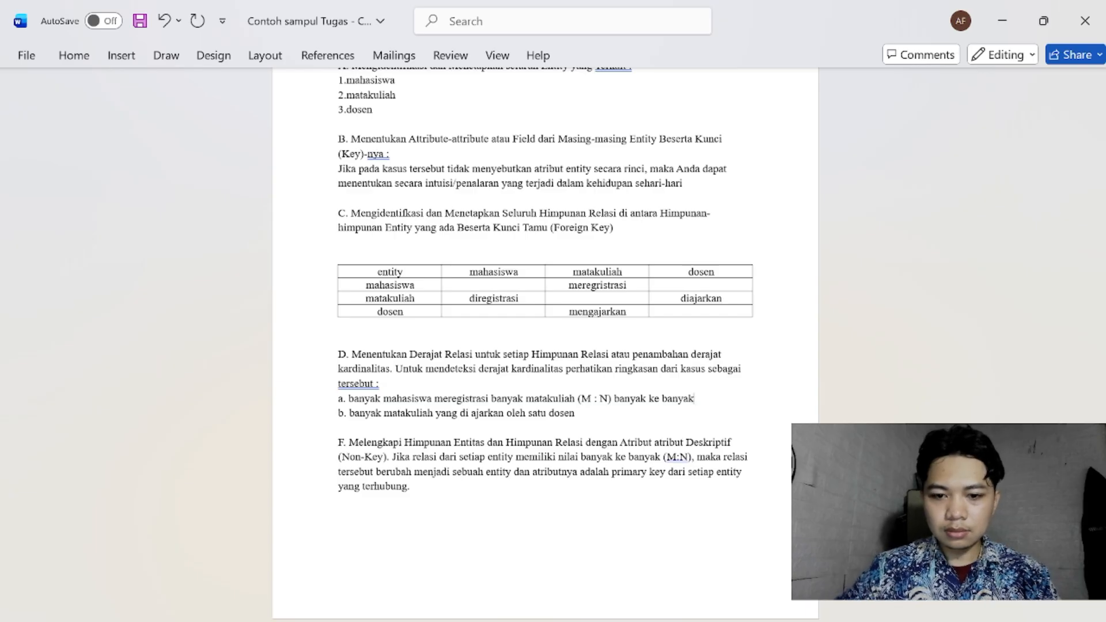
Append the cardinality "(1 : M) satu ke banyak" to the end of line b in section D.
left_click(575, 413)
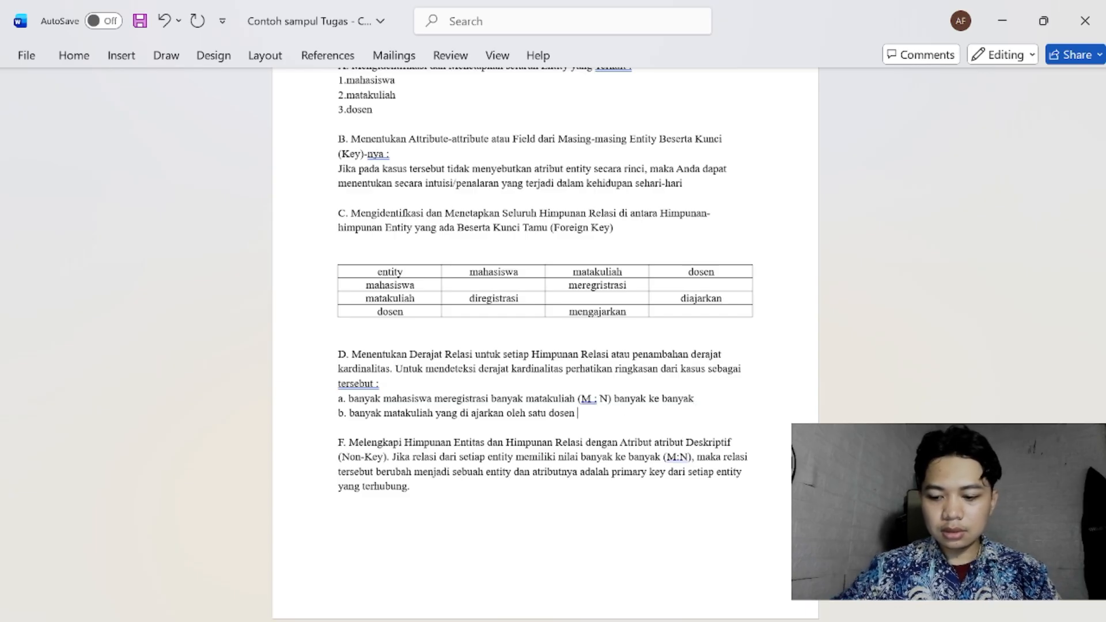
type("(")
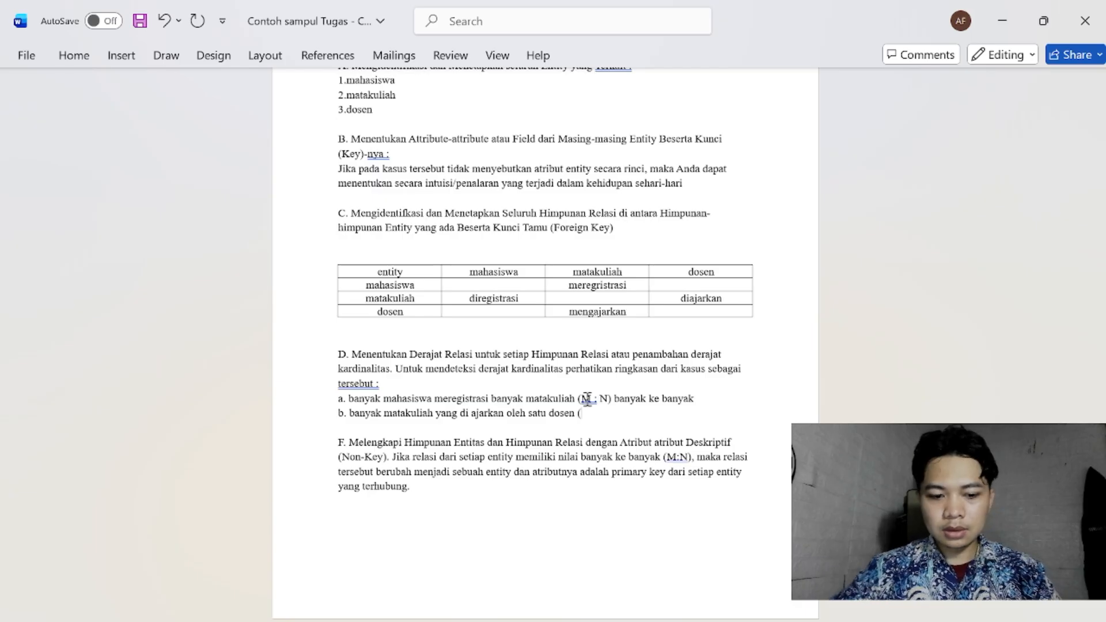
type("1")
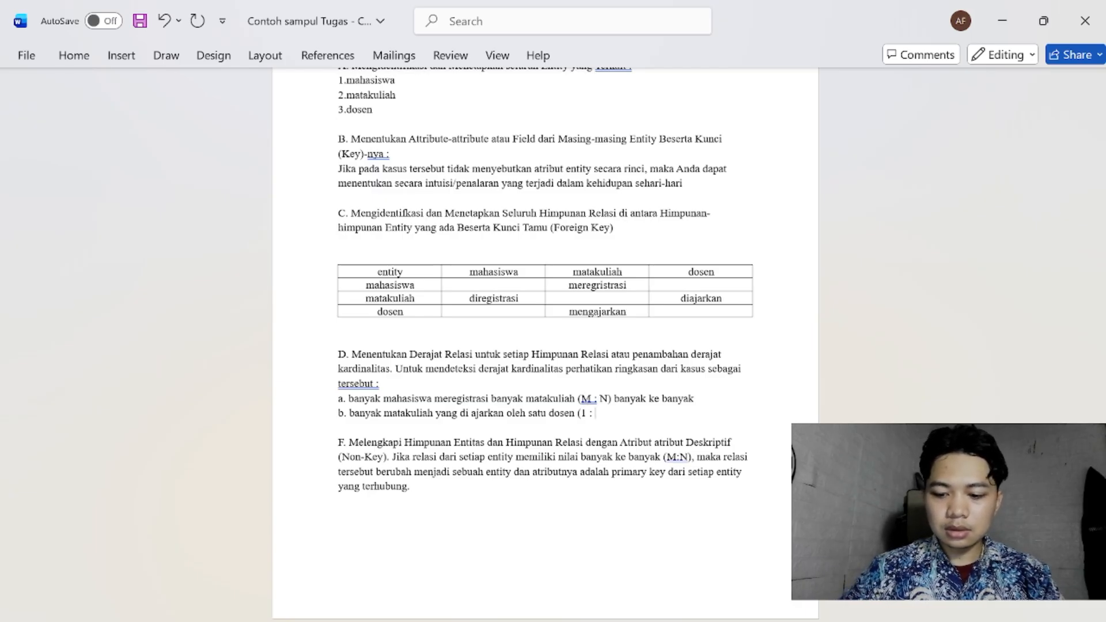
type(" : M")
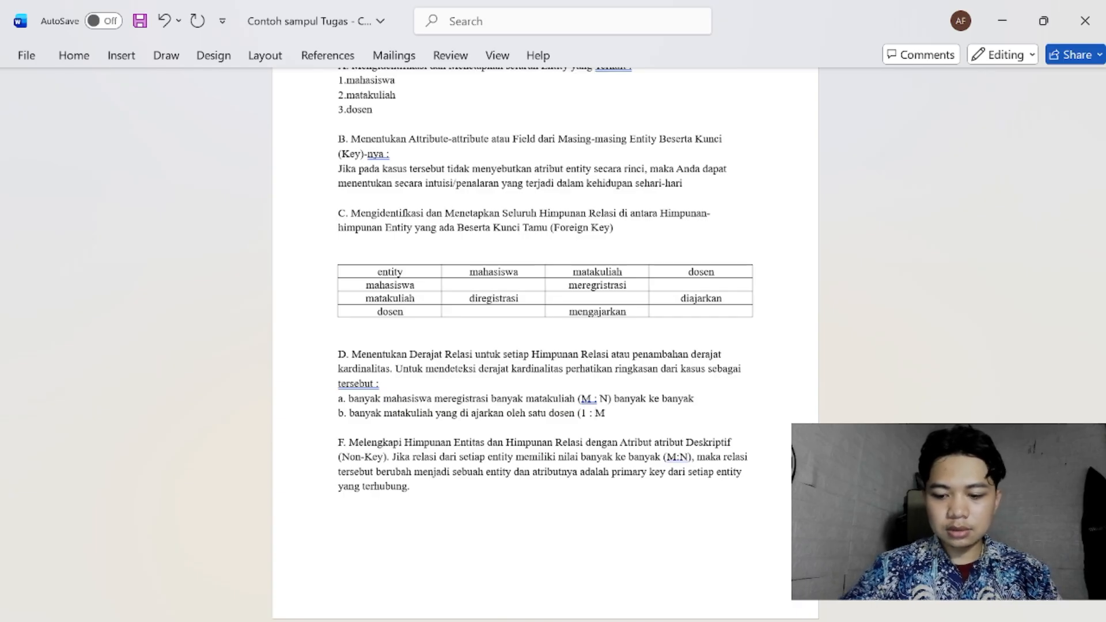
type(") satu ke ")
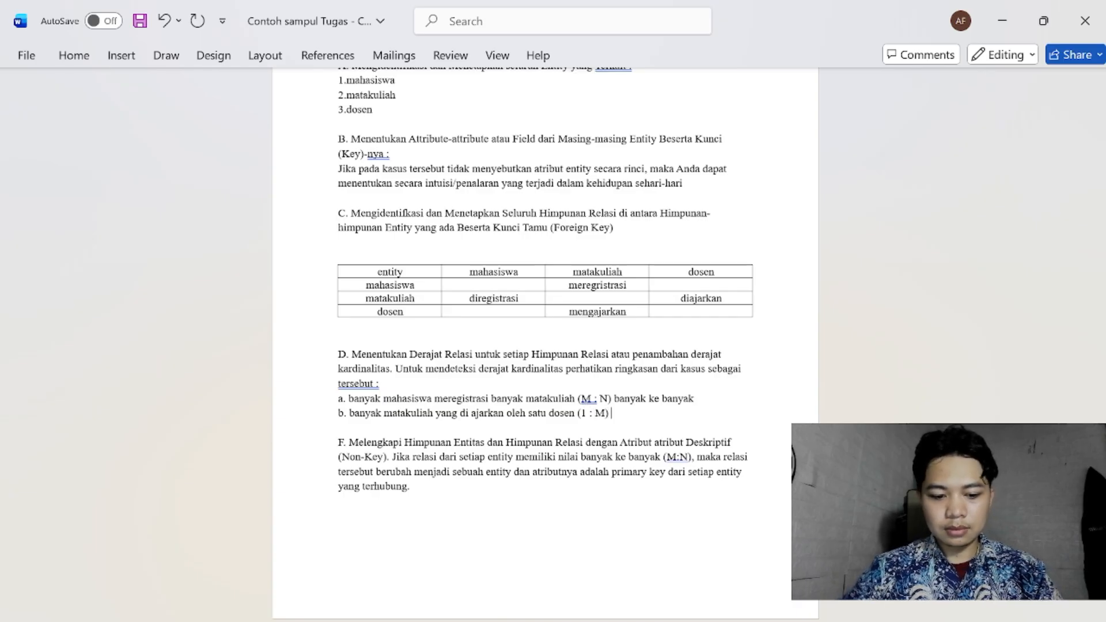
type("banyak")
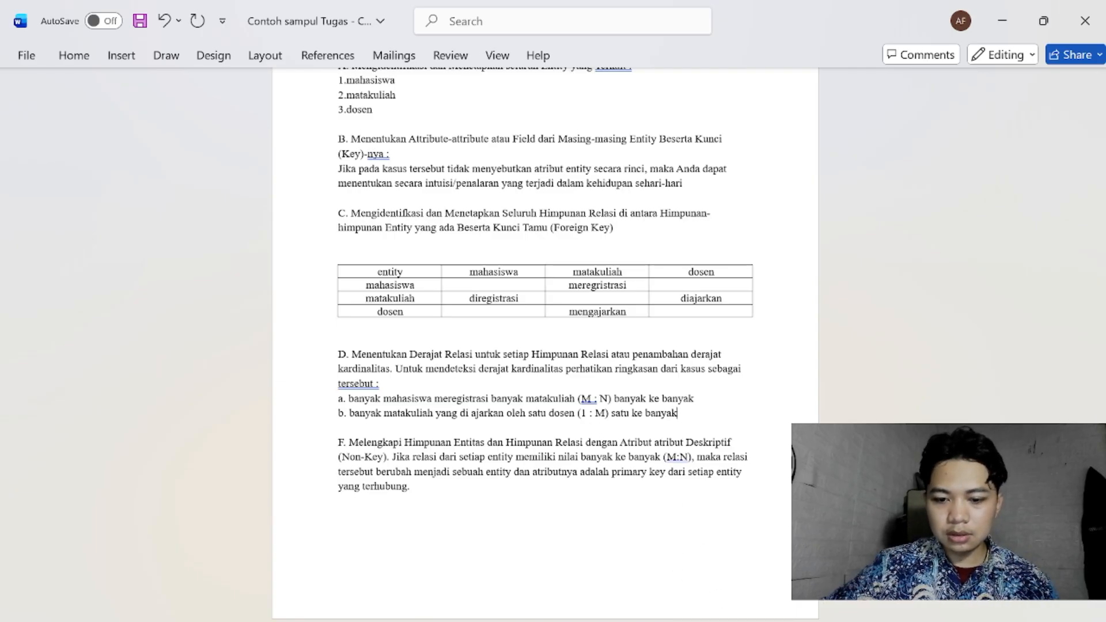
Switch to yEd and replace the mahasiswa–meregistrasi line with a crow's-foot connector whose many end is at mahasiswa.
key("alt+Tab")
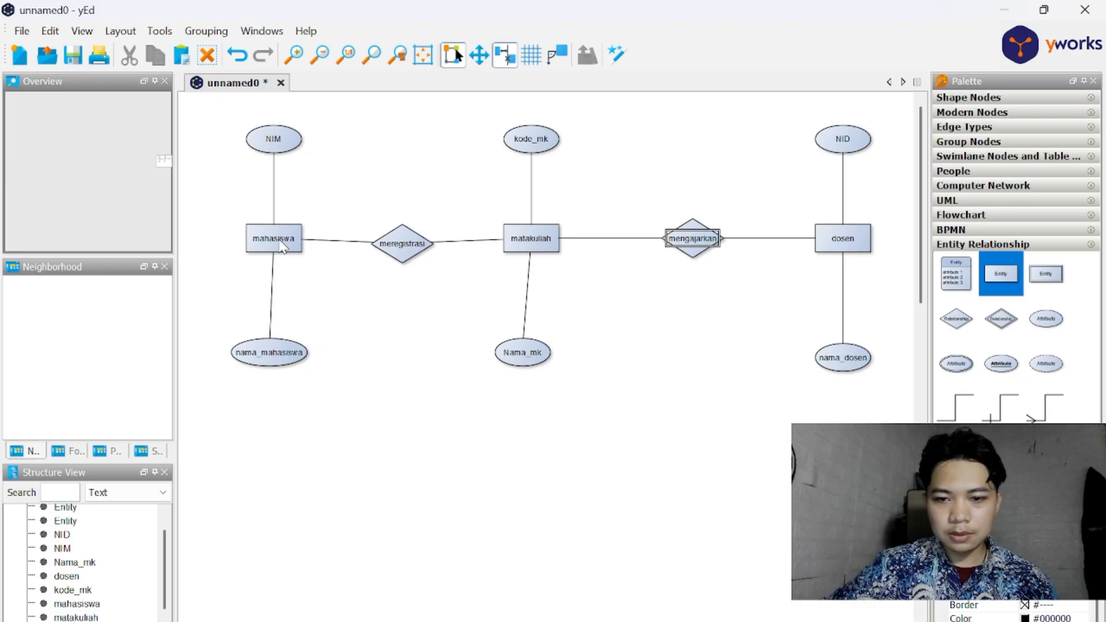
left_click(345, 244)
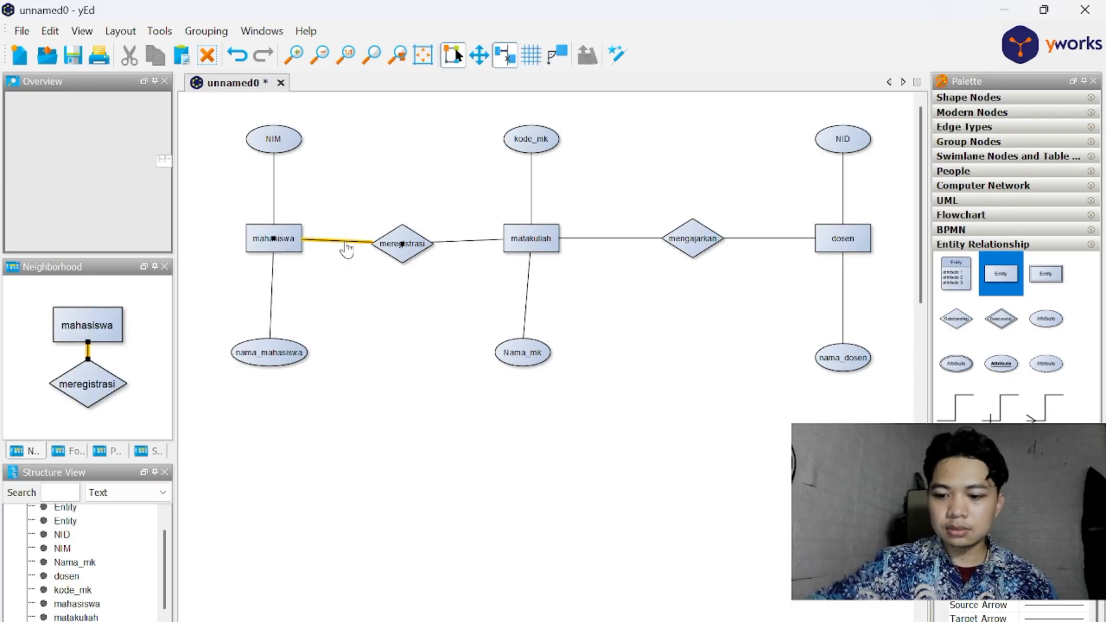
key("Delete")
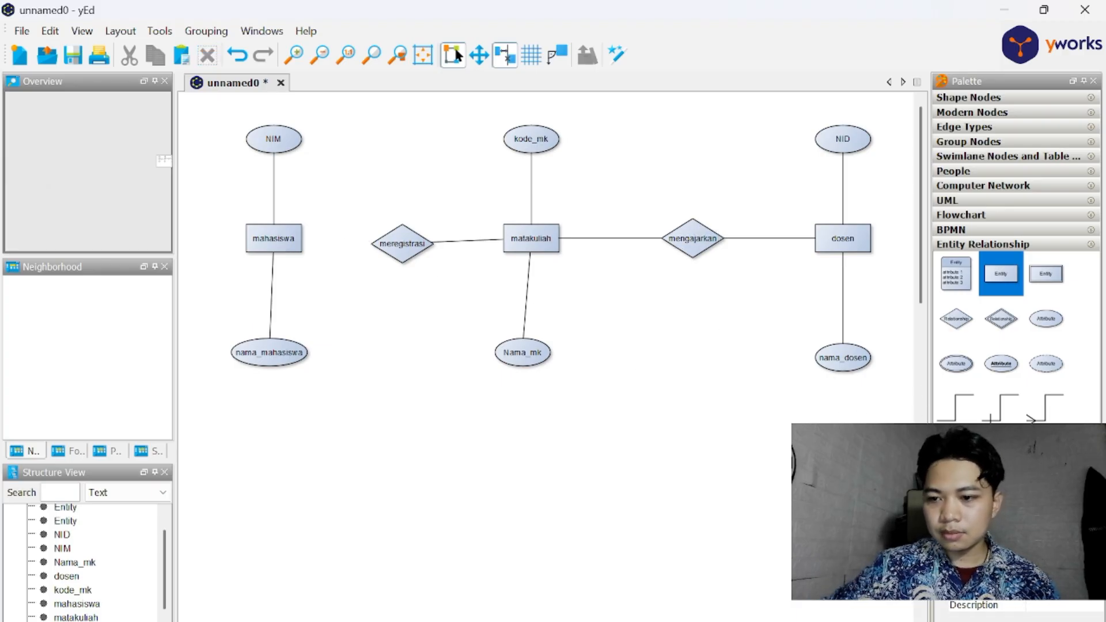
left_click_drag(262, 246, 402, 246)
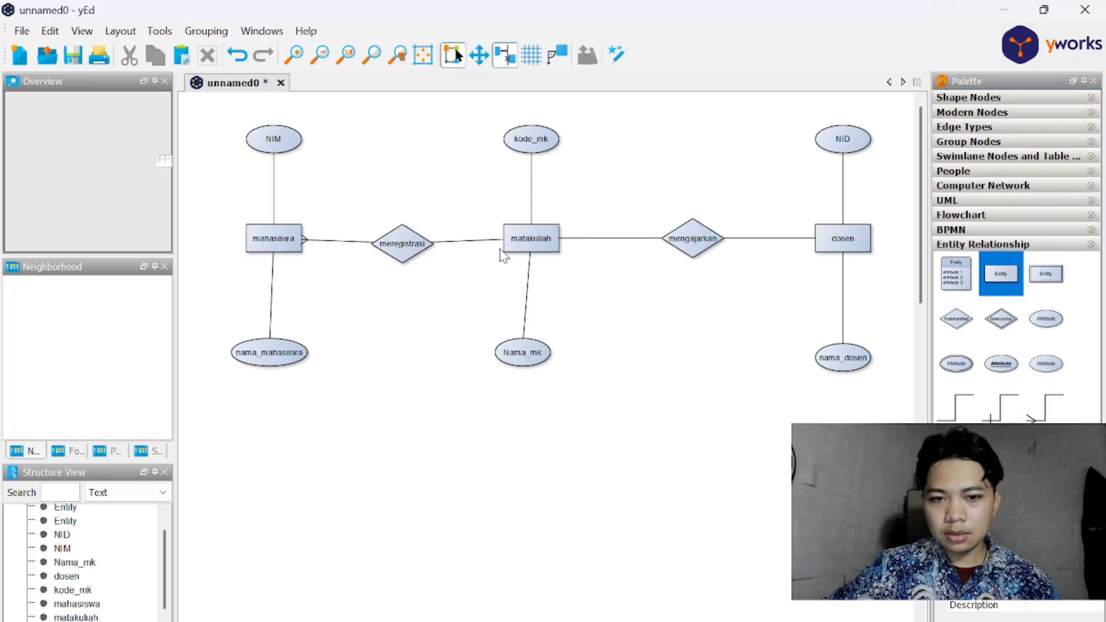
Replace the meregistrasi–matakuliah line with a crow's-foot connector whose many end is at matakuliah.
left_click(479, 239)
key("Delete")
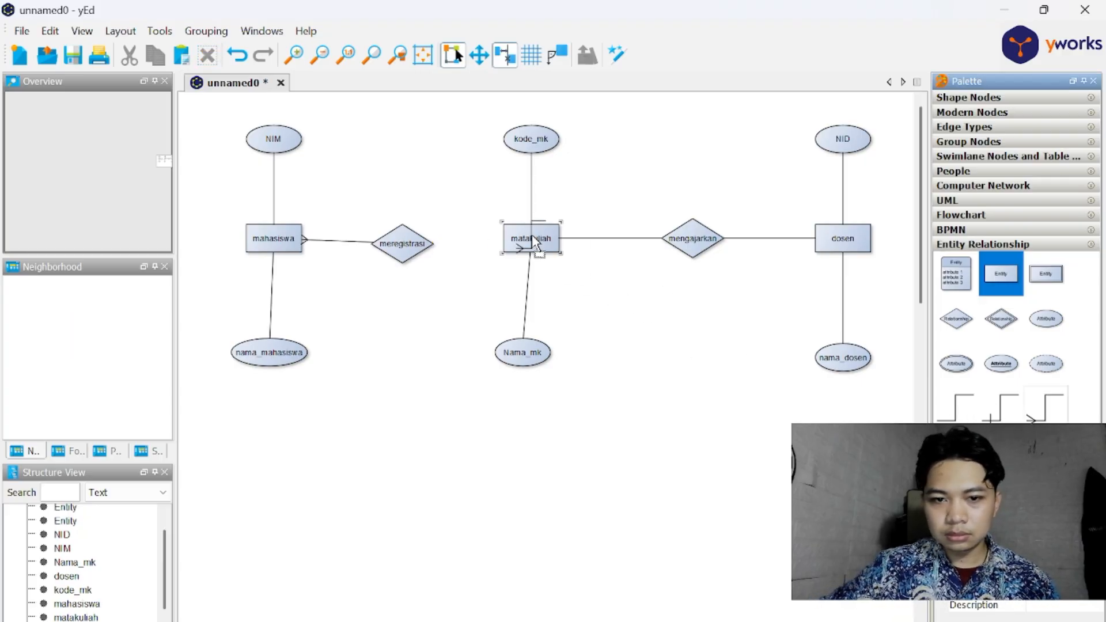
left_click_drag(531, 234, 429, 253)
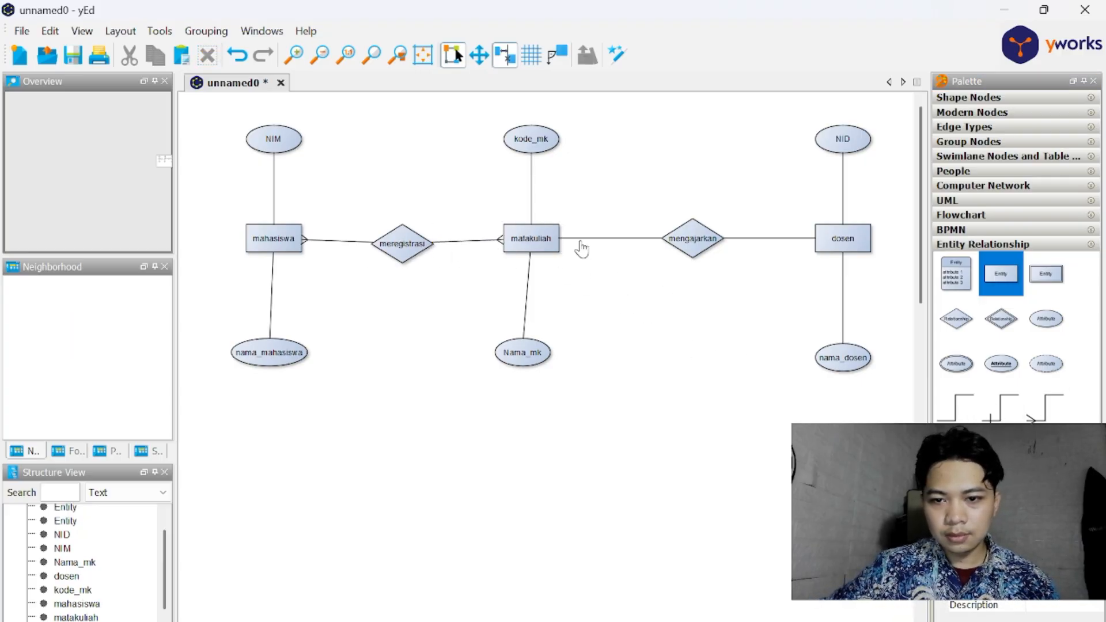
Replace the matakuliah–mengajarkan line with a one-or-many connector, placing its crow's foot and bar at matakuliah.
left_click(541, 244)
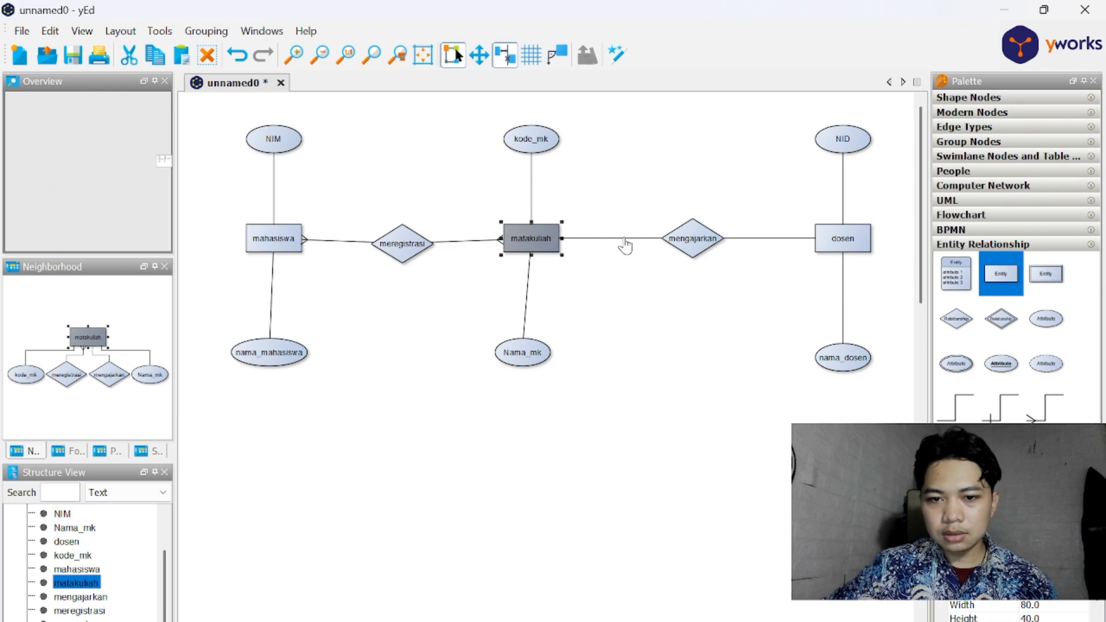
left_click(634, 239)
key("Delete")
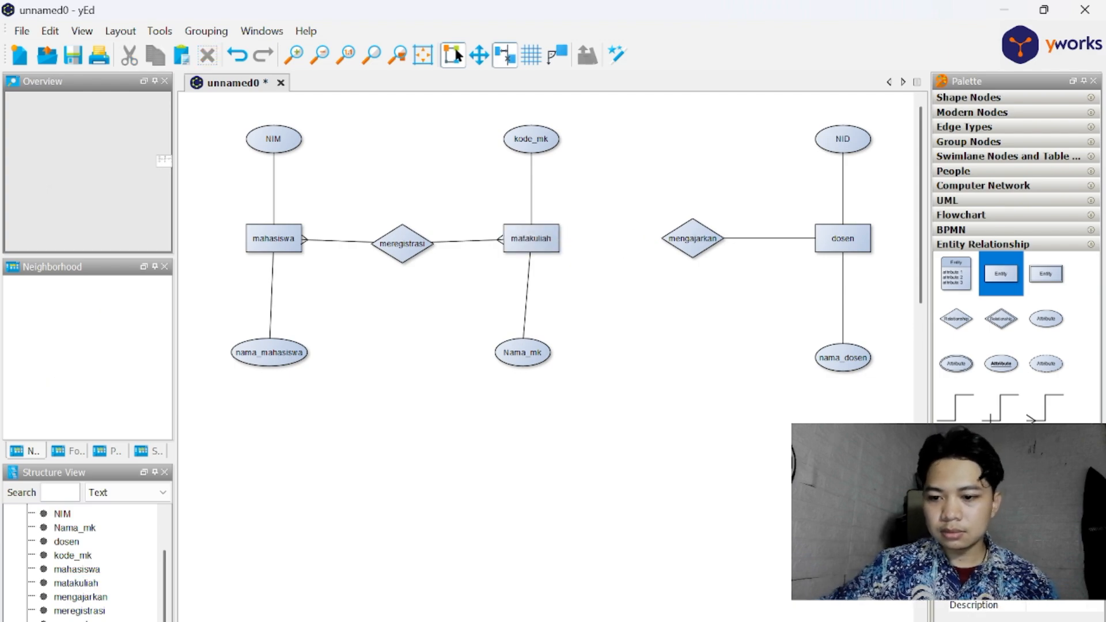
left_click_drag(550, 230, 681, 245)
Replace the mengajarkan–dosen line with a double-bar, exactly-one connector whose bars are at dosen.
left_click(779, 238)
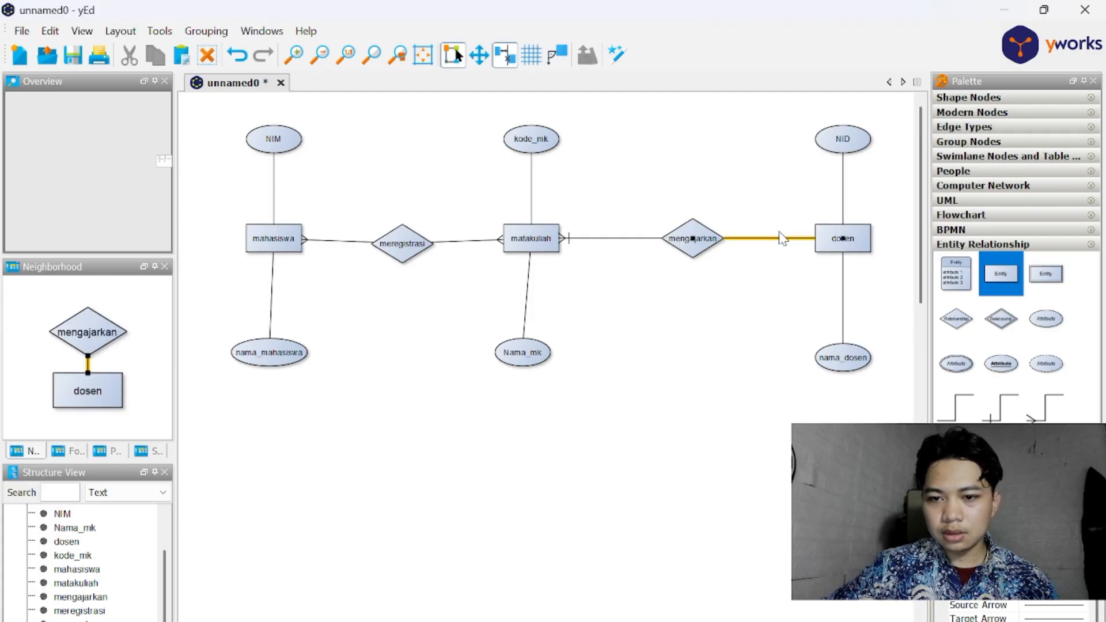
key("Delete")
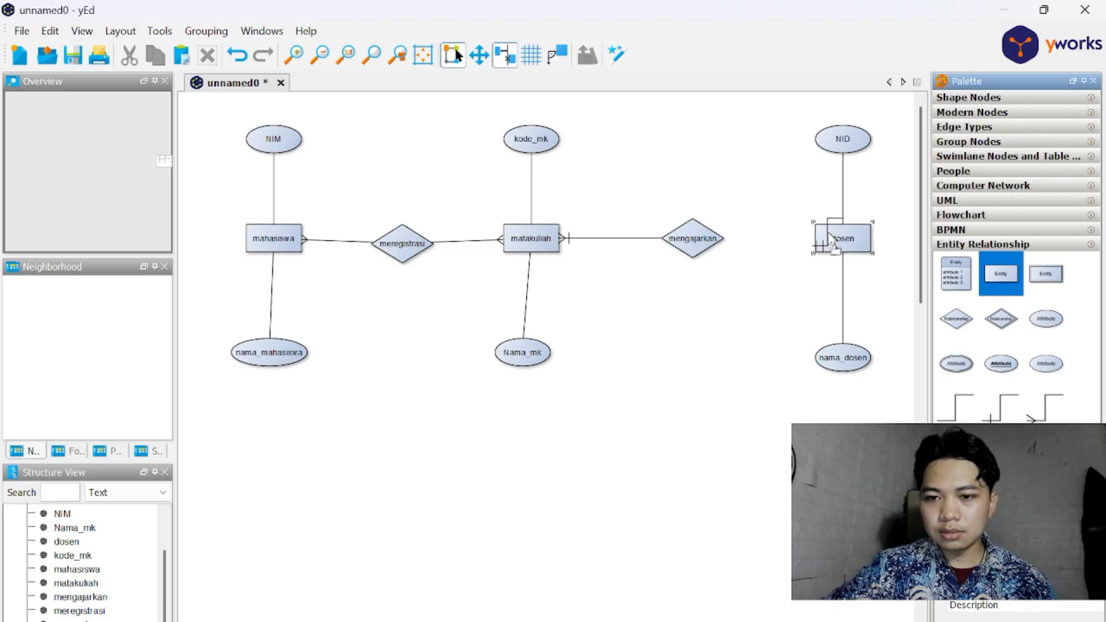
left_click_drag(830, 237, 708, 247)
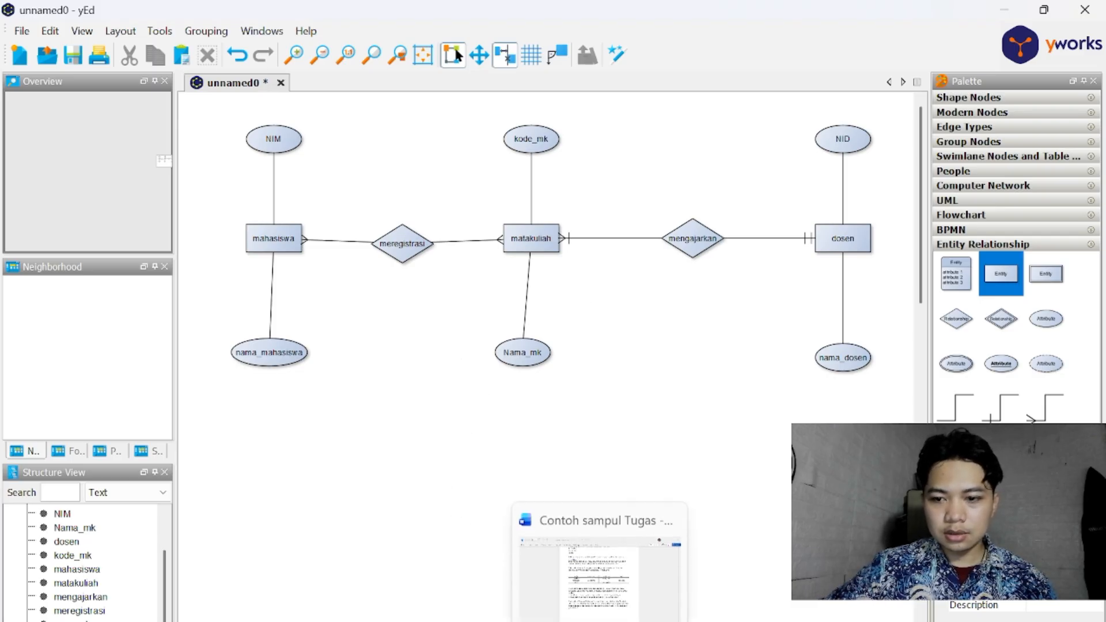
Consult section F in the Word document, return to yEd and underline the label of the NIM attribute.
left_click(601, 621)
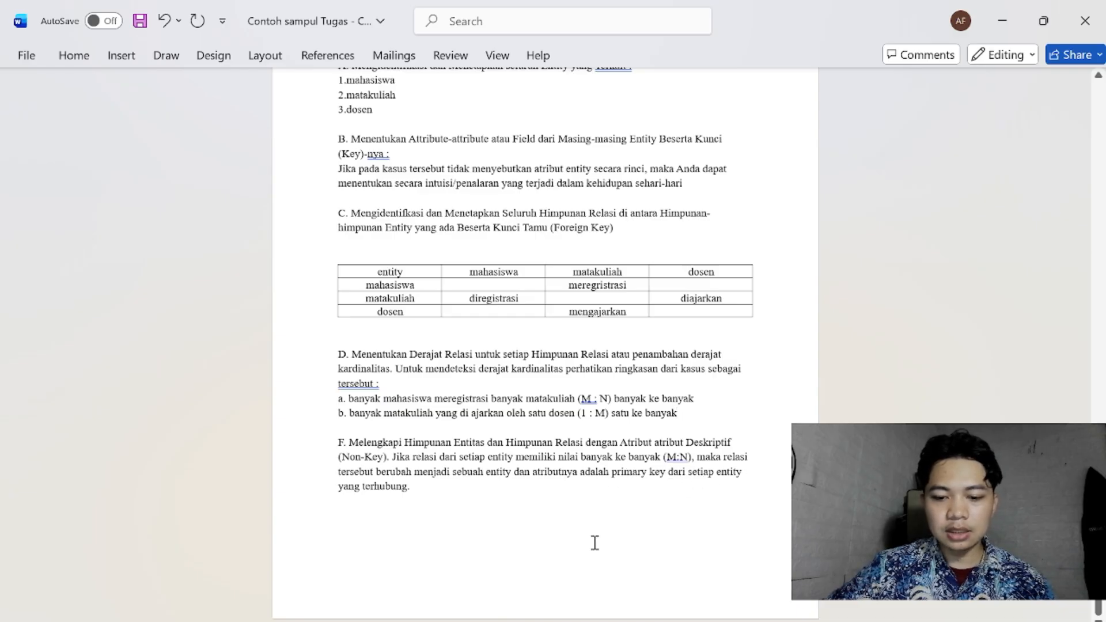
mouse_move(637, 621)
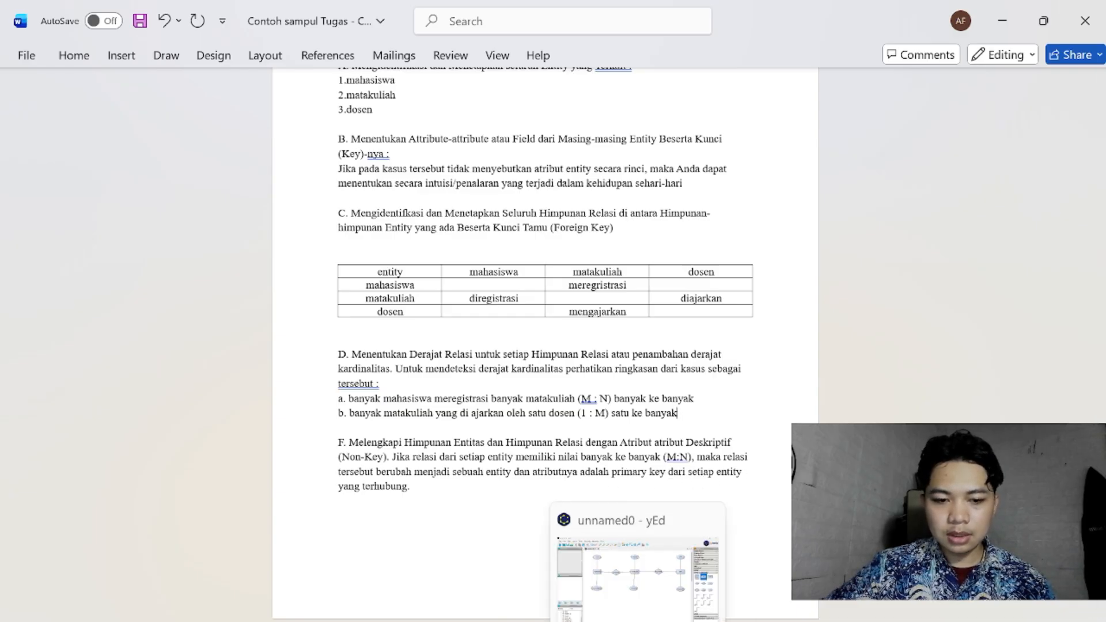
left_click(703, 572)
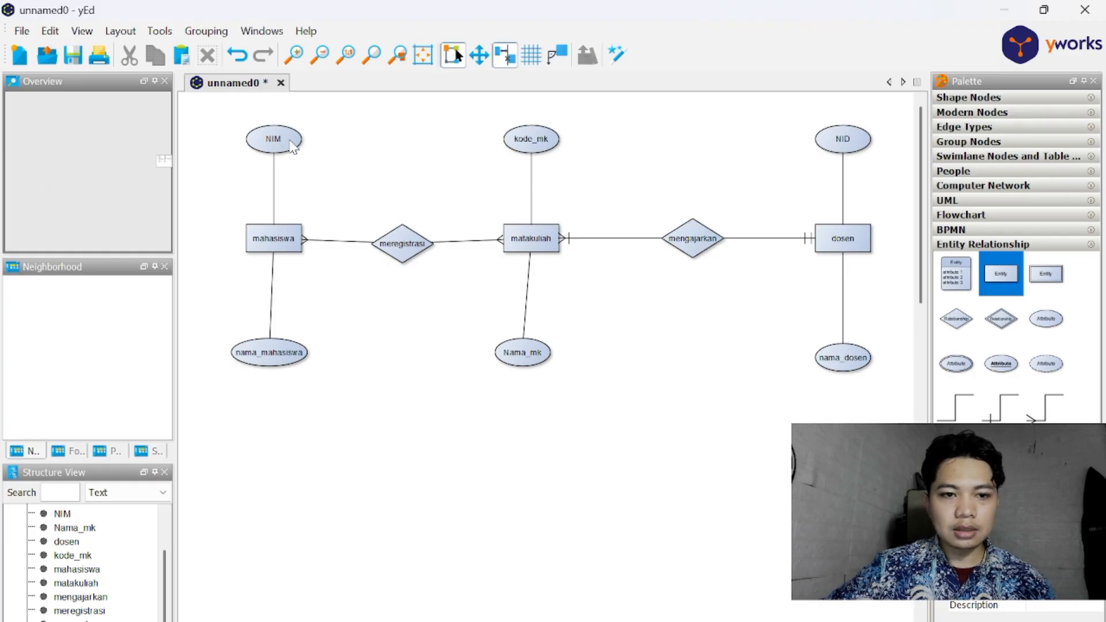
left_click(289, 139)
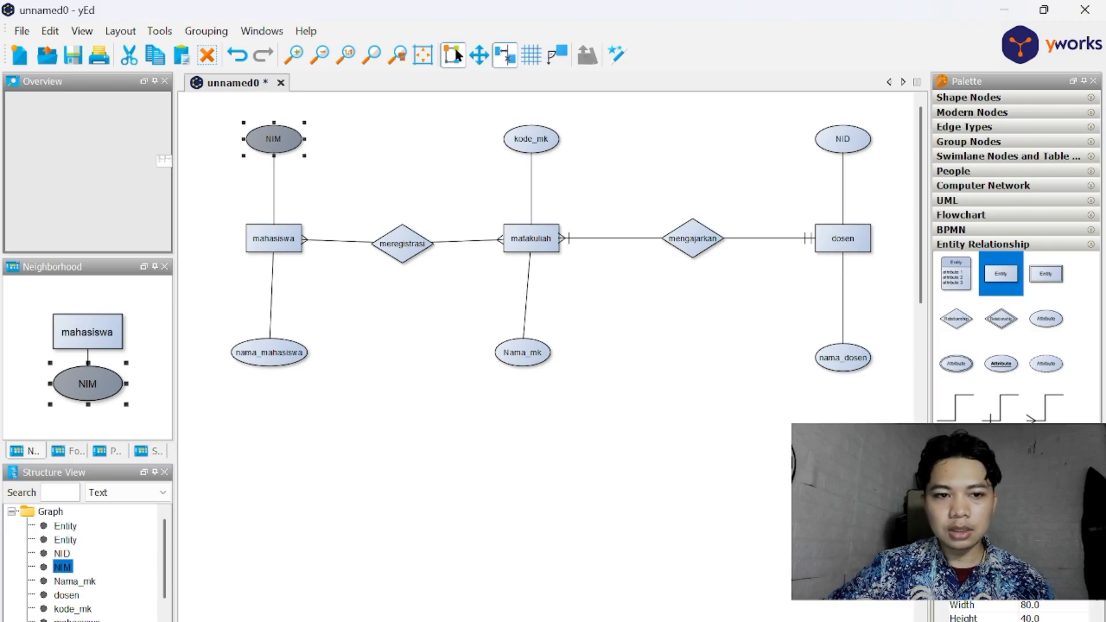
scroll(1014, 611, "down", 3)
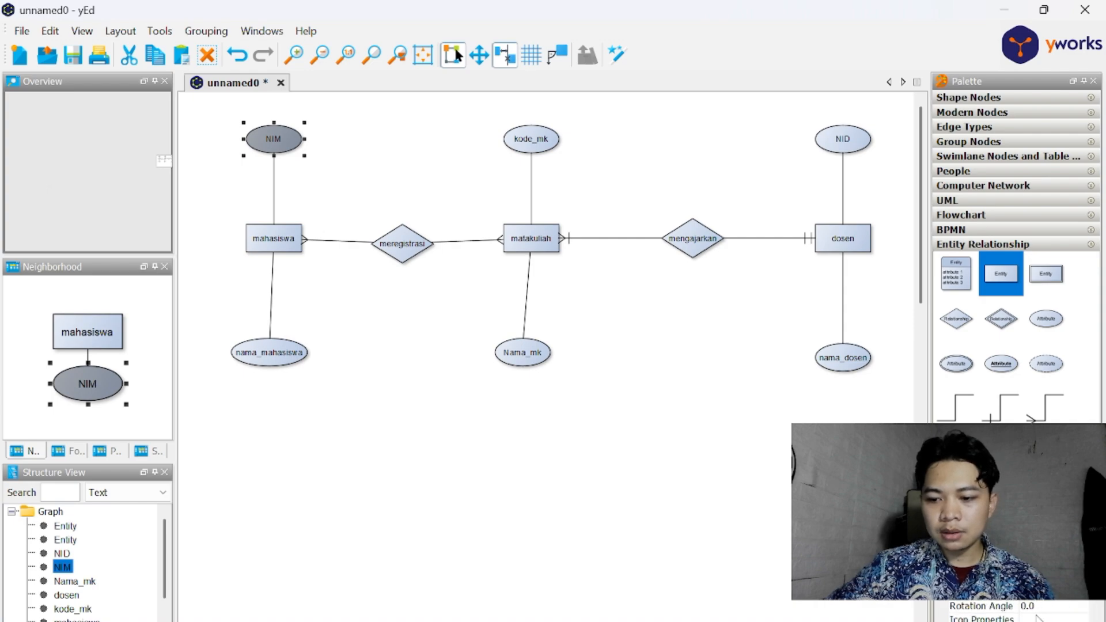
left_click(1025, 592)
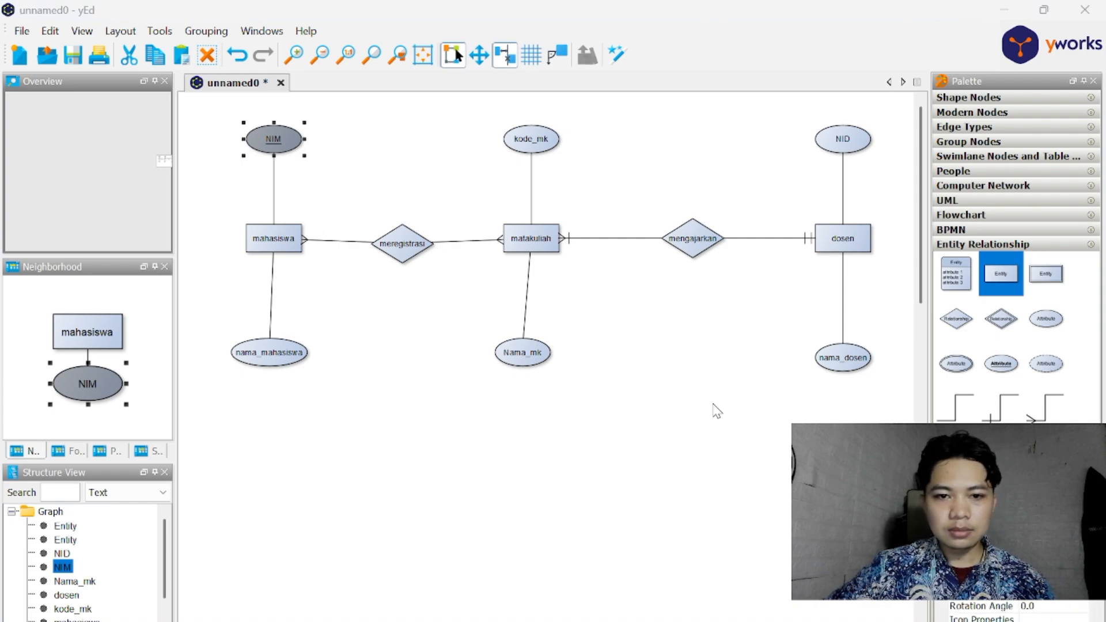
Select the kode_mk attribute of the matakuliah entity.
left_click(541, 141)
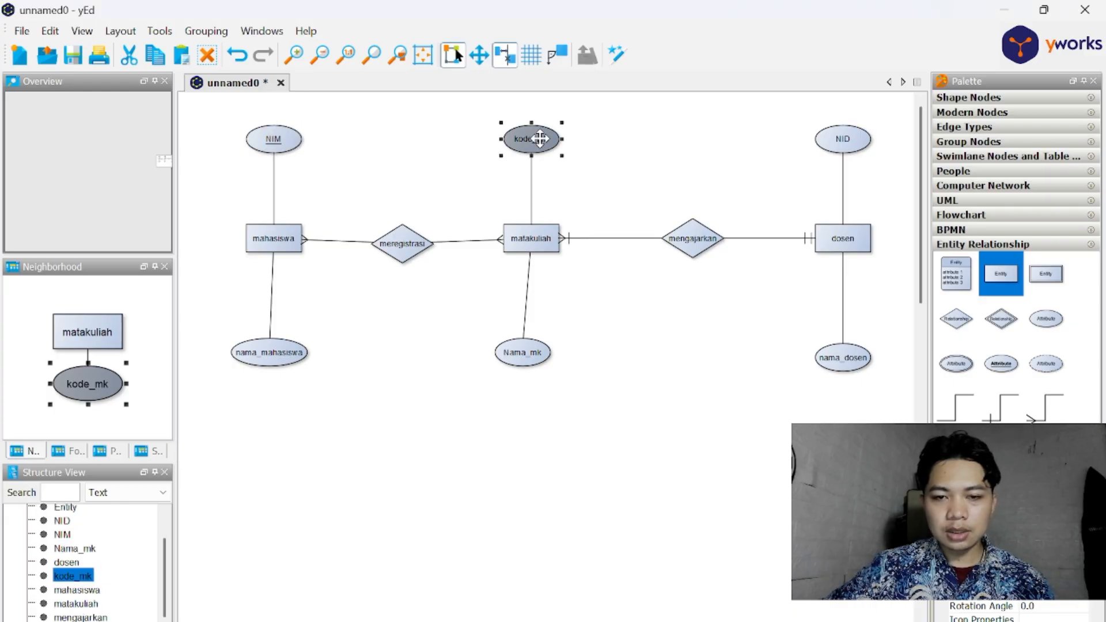